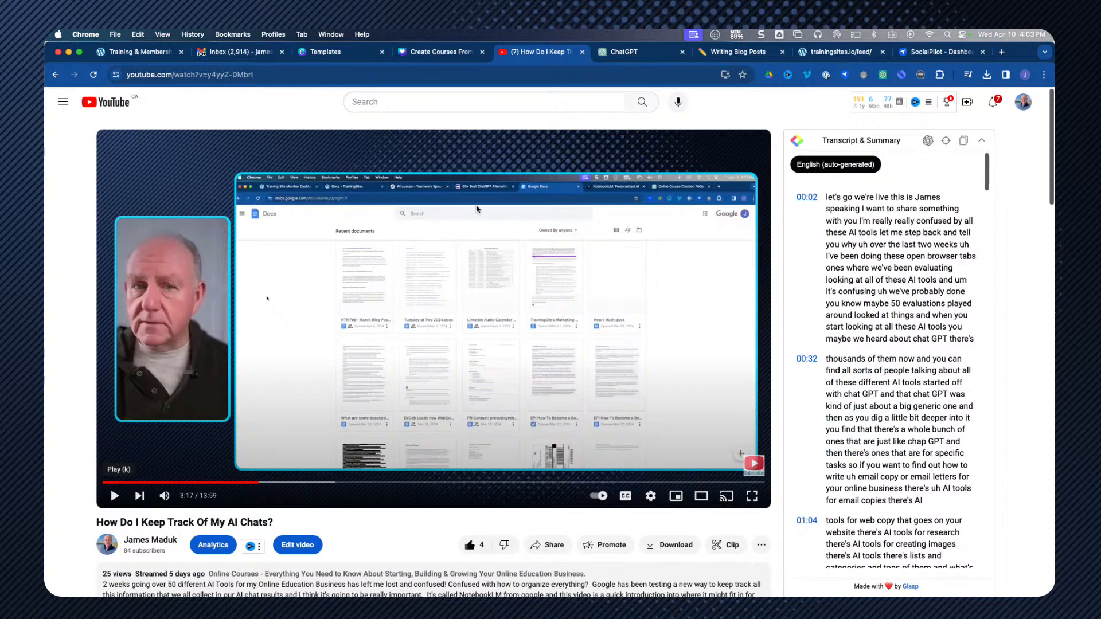
Rewind the paused video "How Do I Keep Track Of My AI Chats?" to about 0:05
scroll(194, 533, "down", 1)
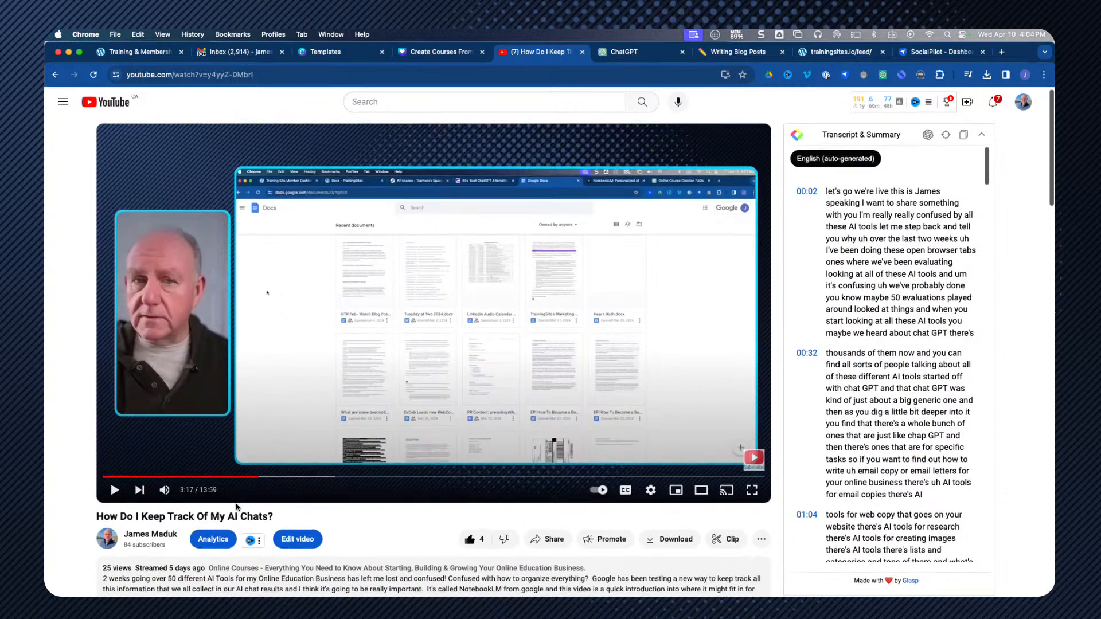
scroll(194, 533, "down", 2)
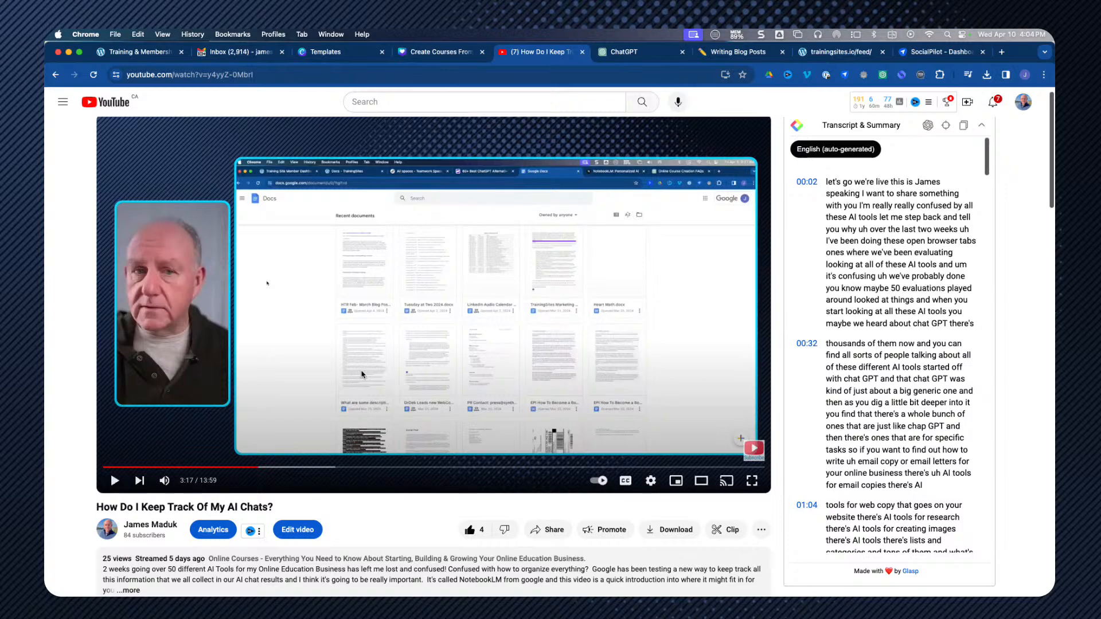
scroll(546, 356, "down", 3)
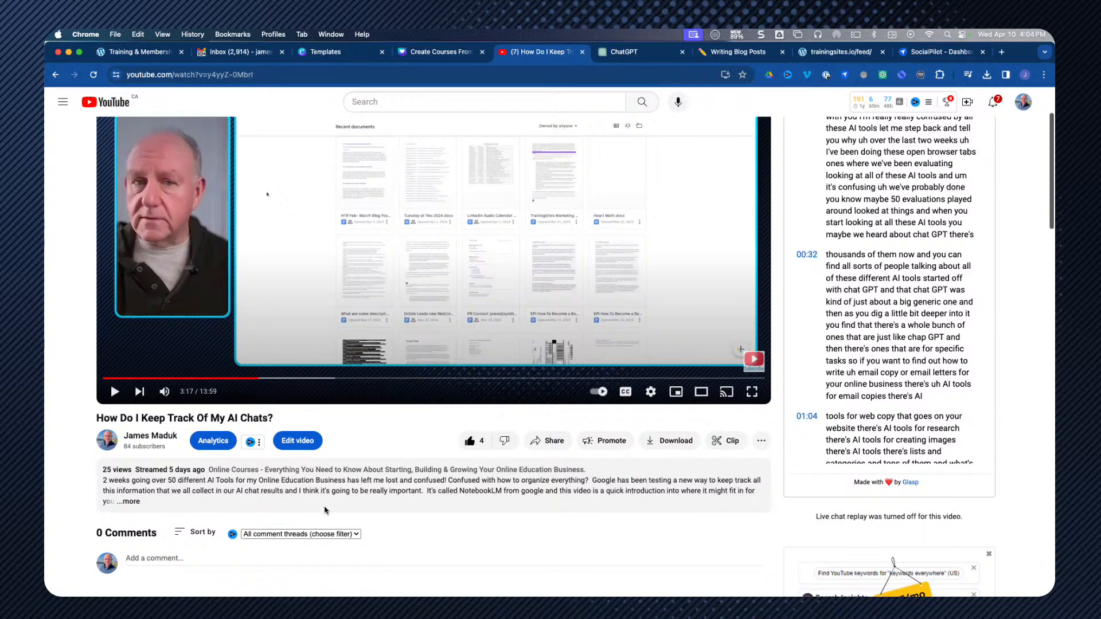
scroll(413, 451, "up", 3)
scroll(333, 568, "up", 1)
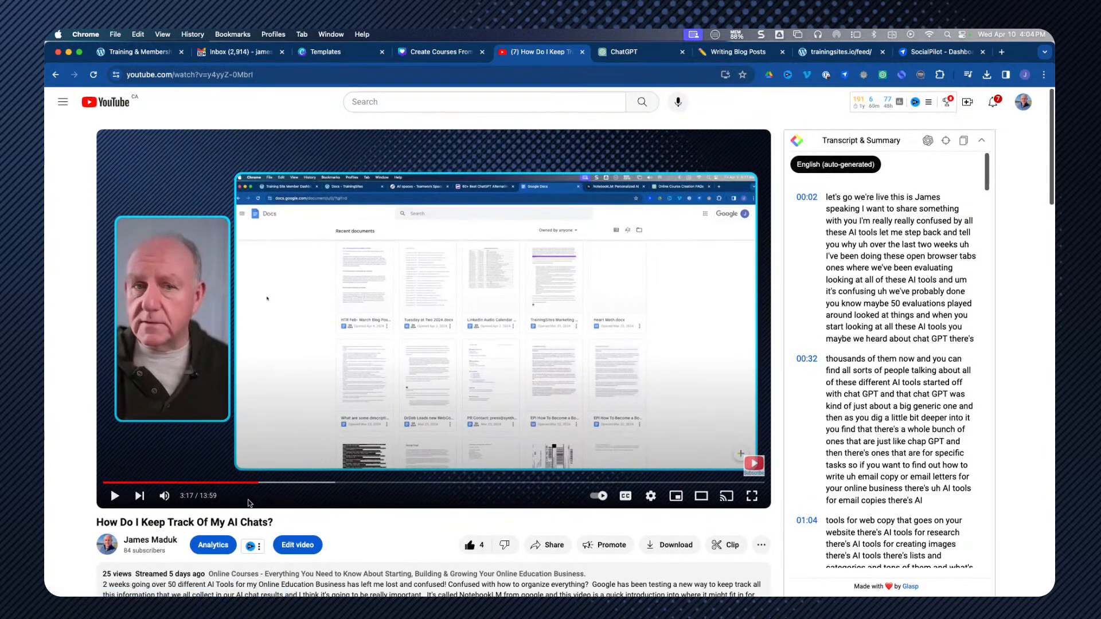
left_click_drag(257, 484, 106, 486)
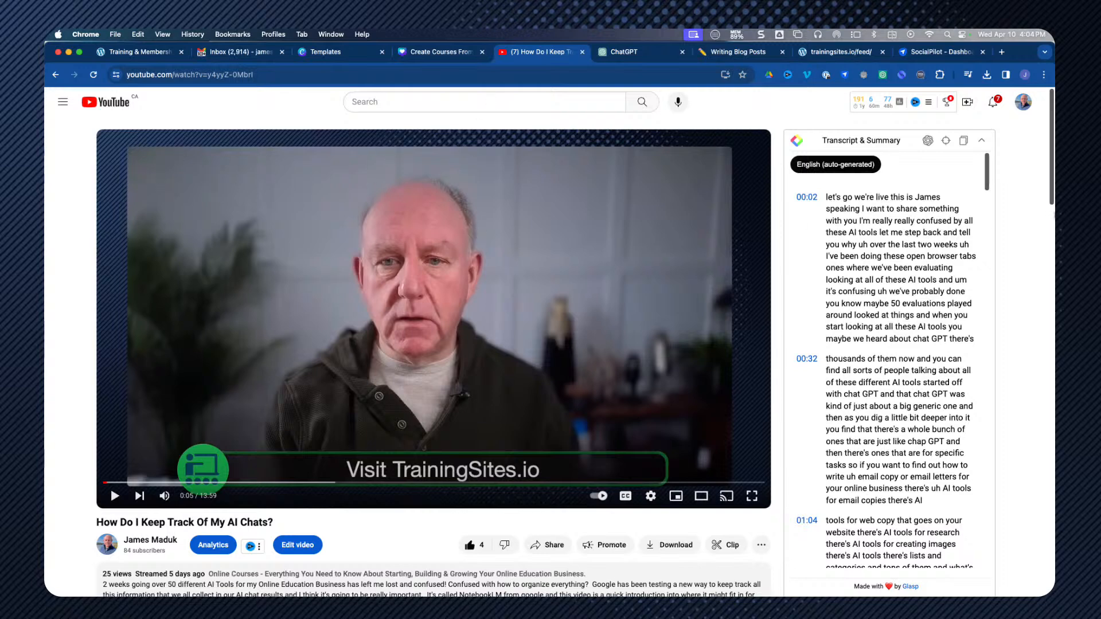
Send the video's transcript to ChatGPT for a summary in 5 bullet points and go through the chat to the answer
left_click(981, 140)
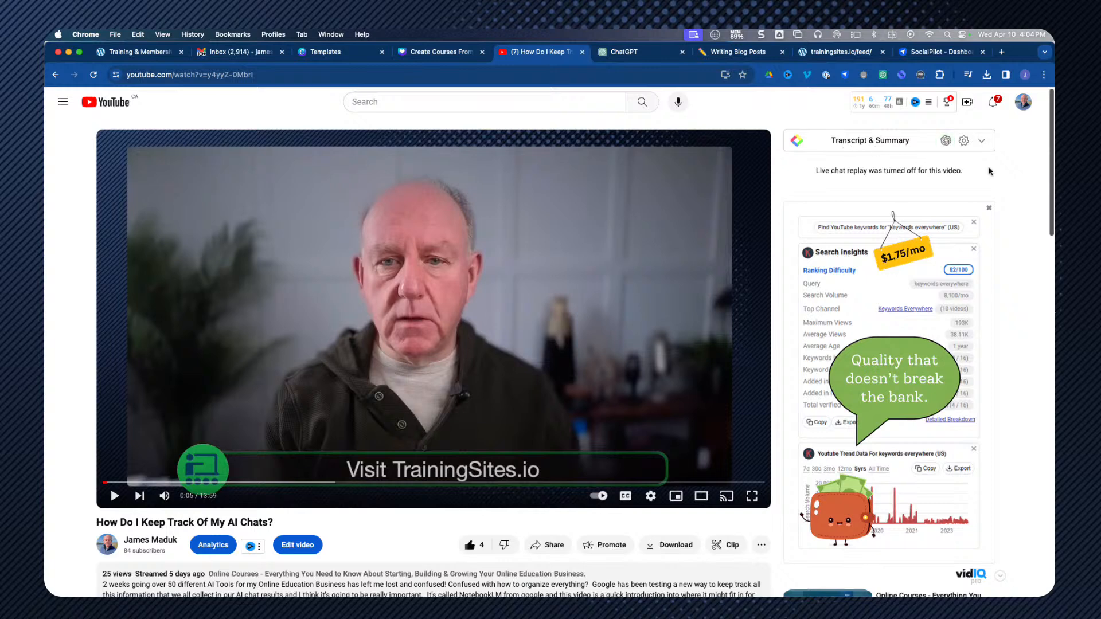
left_click(982, 143)
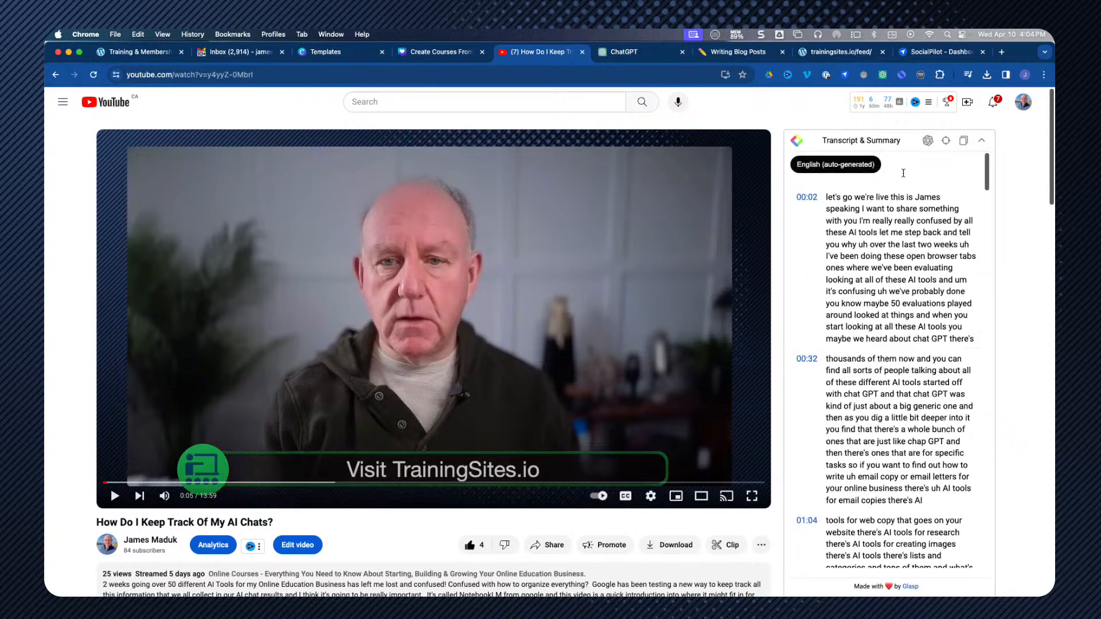
left_click(927, 140)
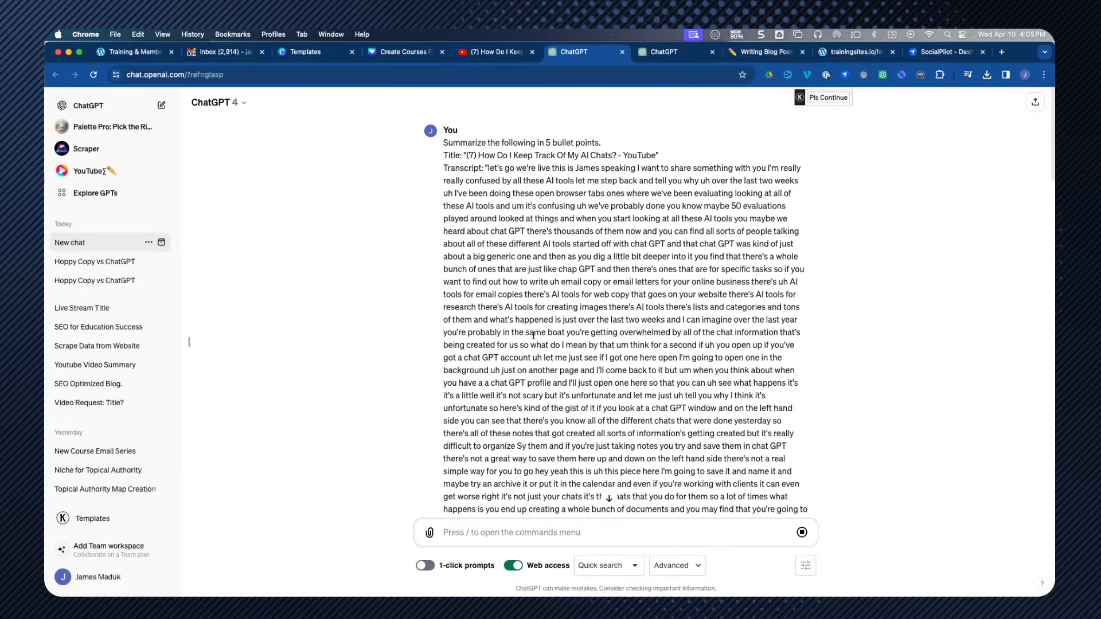
scroll(533, 336, "down", 8)
scroll(533, 335, "down", 9)
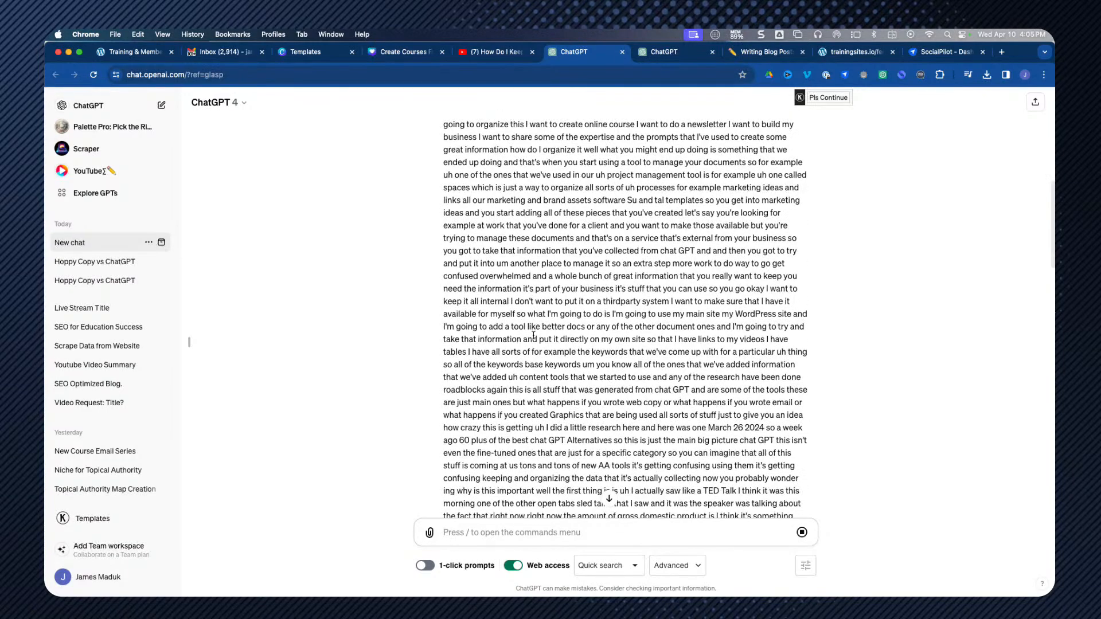
scroll(574, 295, "down", 20)
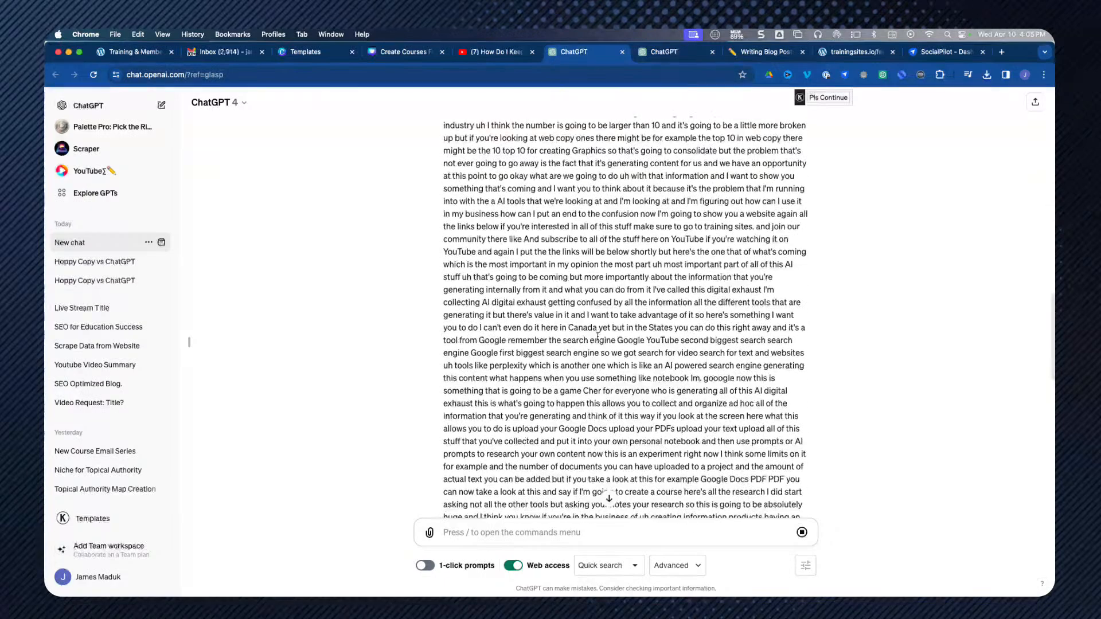
scroll(598, 339, "down", 12)
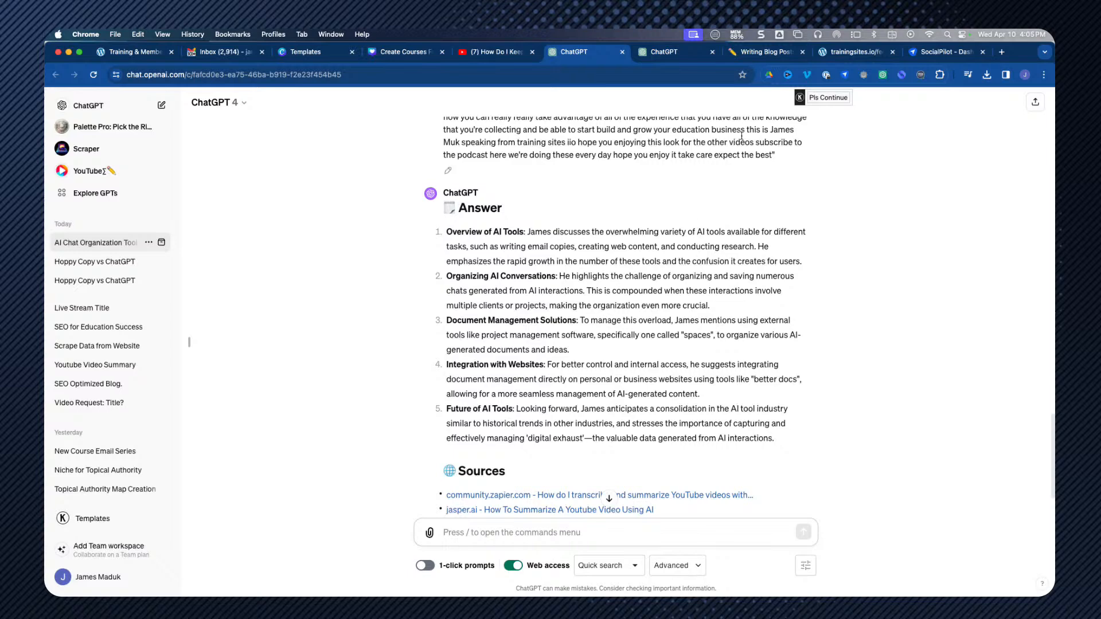
Copy fill-in-the-blank prompt 5, the 800-word tips and advice blog post, from the Writing Blog Posts page
left_click(766, 52)
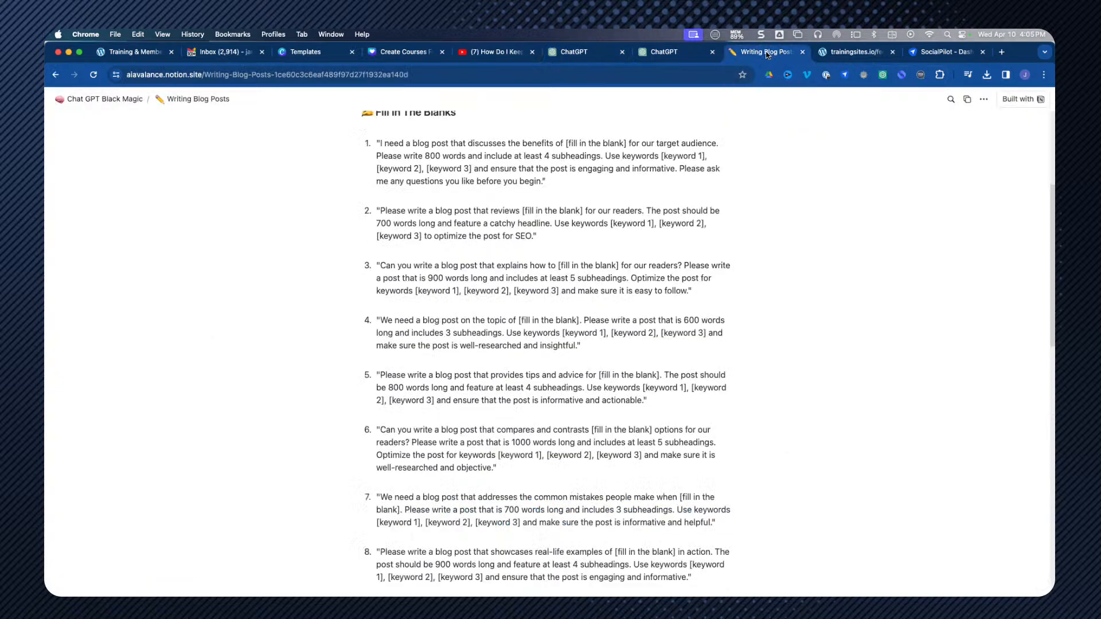
scroll(313, 320, "down", 2)
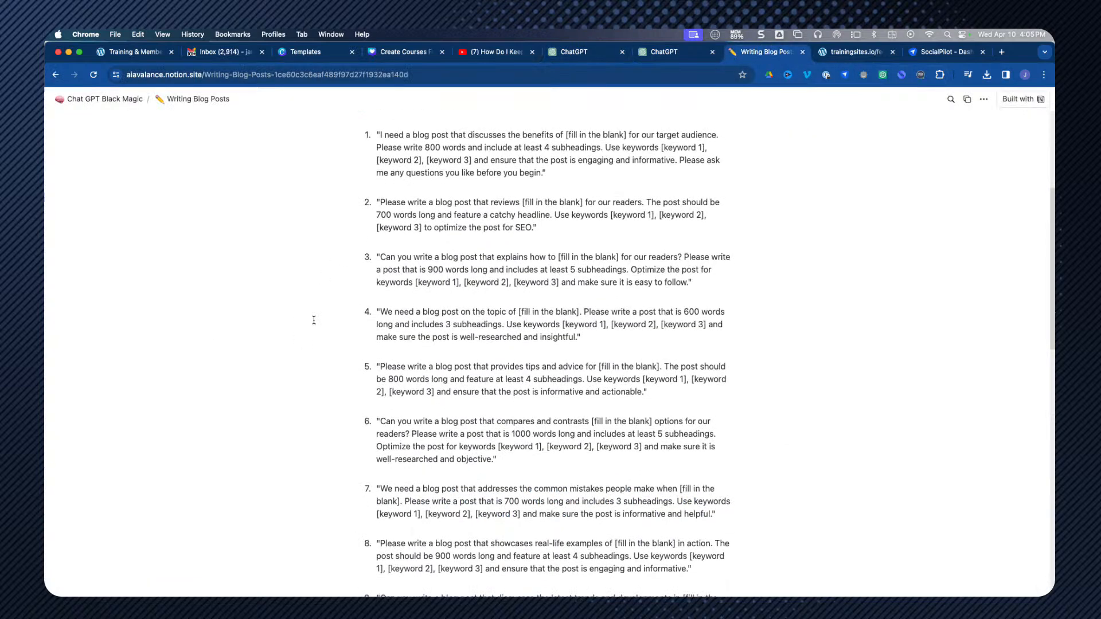
scroll(314, 320, "down", 4)
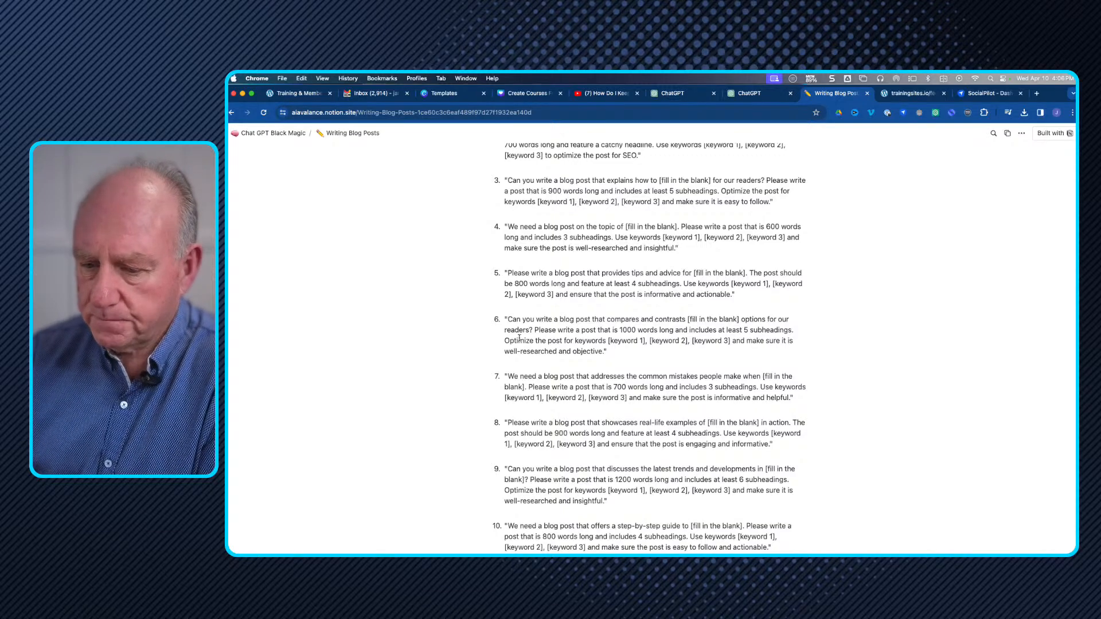
scroll(679, 367, "down", 2)
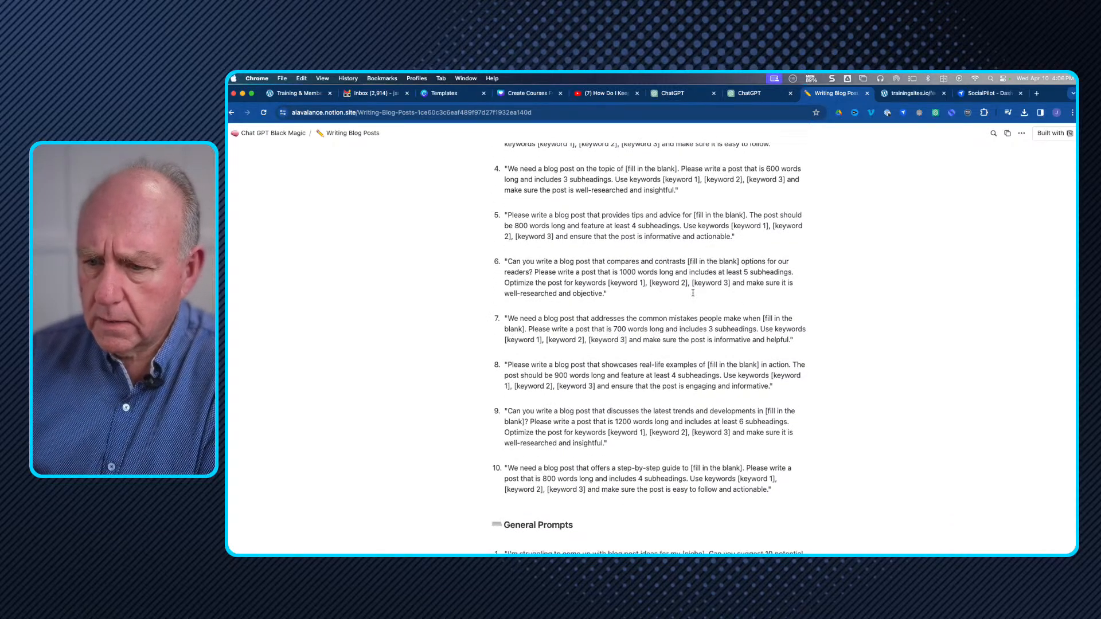
scroll(690, 372, "up", 1)
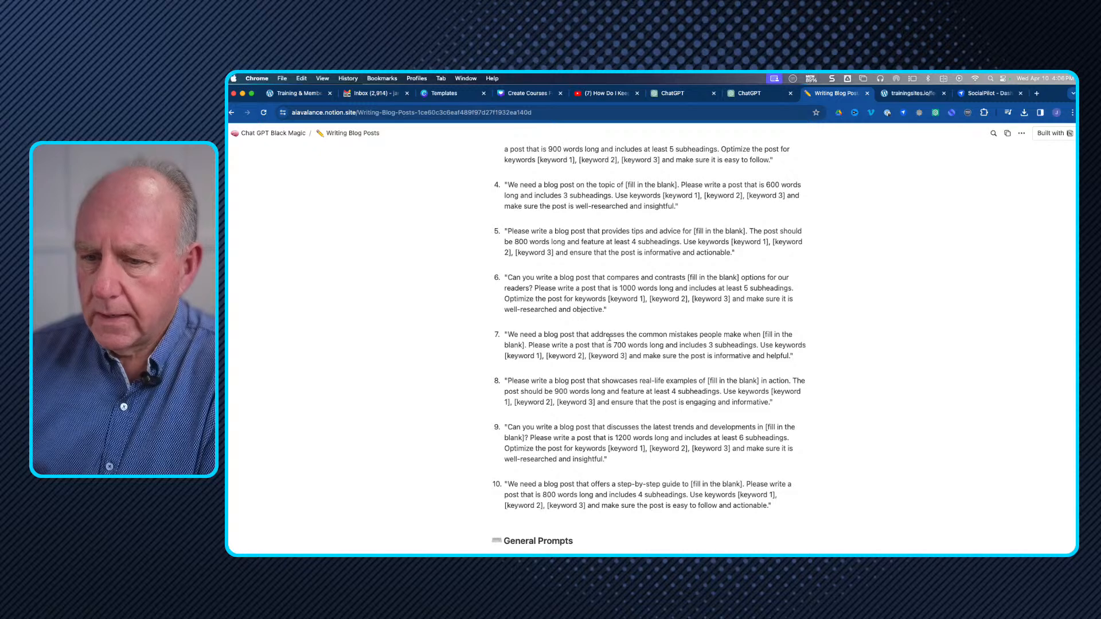
scroll(583, 321, "up", 2)
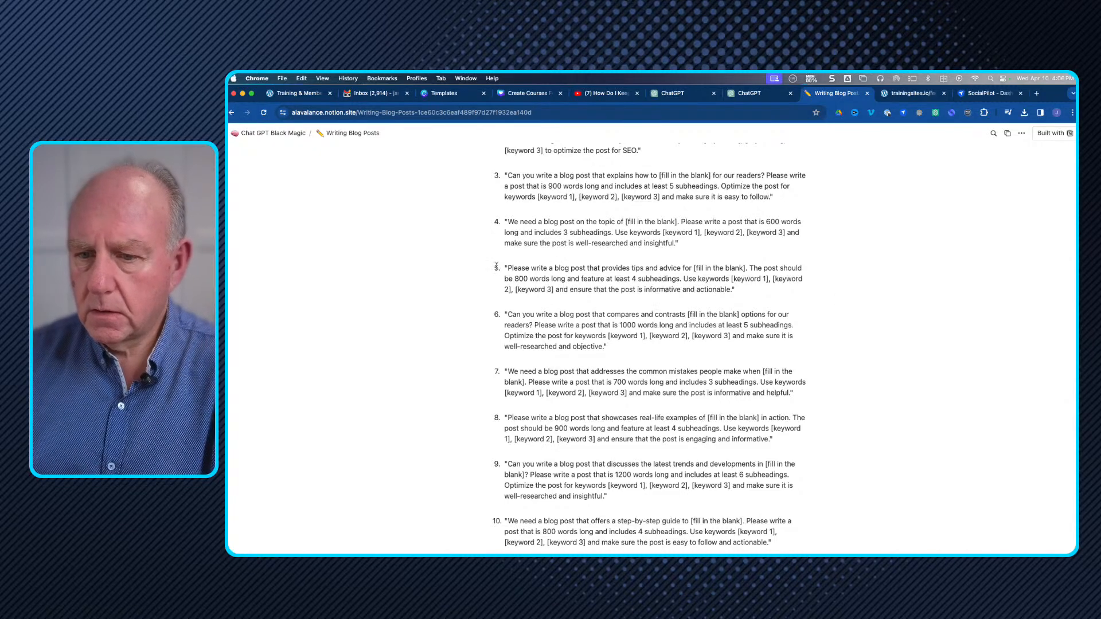
left_click_drag(507, 267, 741, 291)
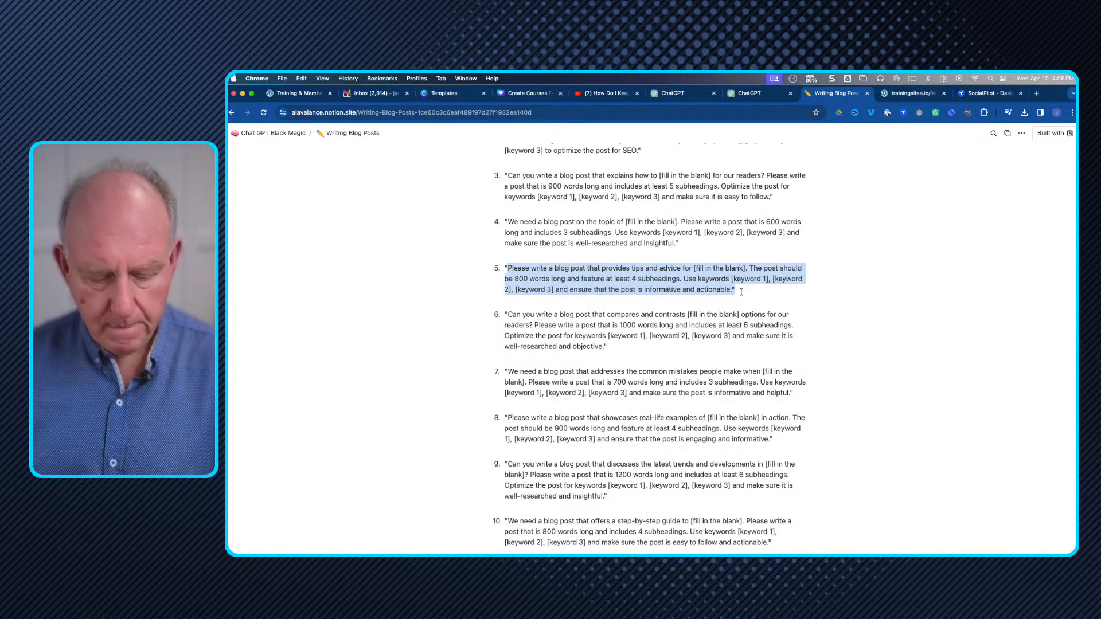
key("super+c")
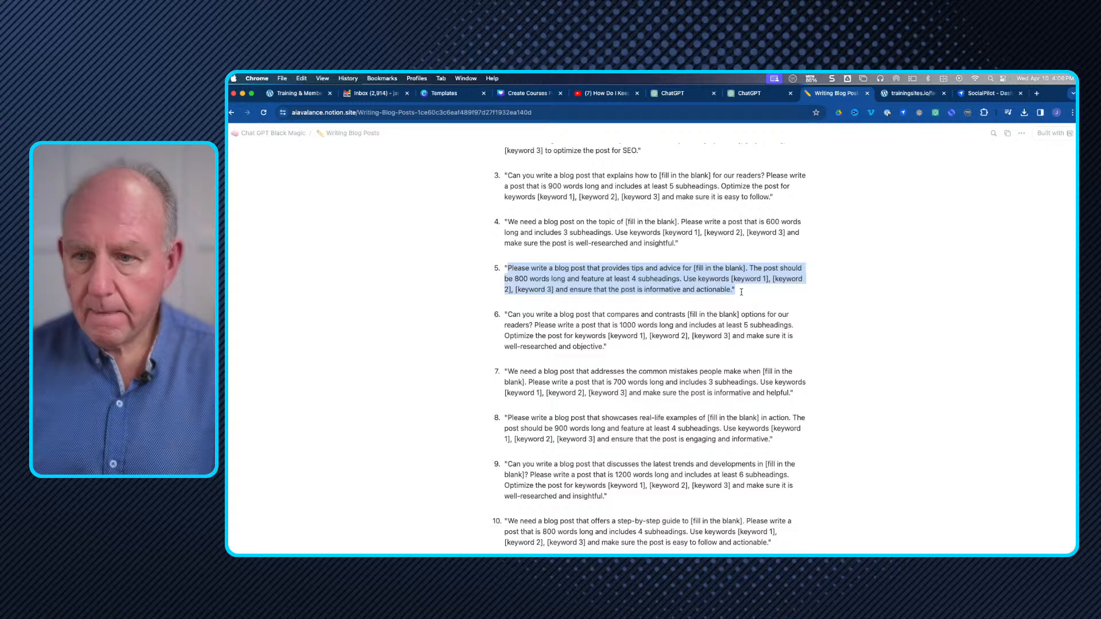
Paste the copied blog post prompt into the message box of the ChatGPT chat containing the video summary
left_click(757, 96)
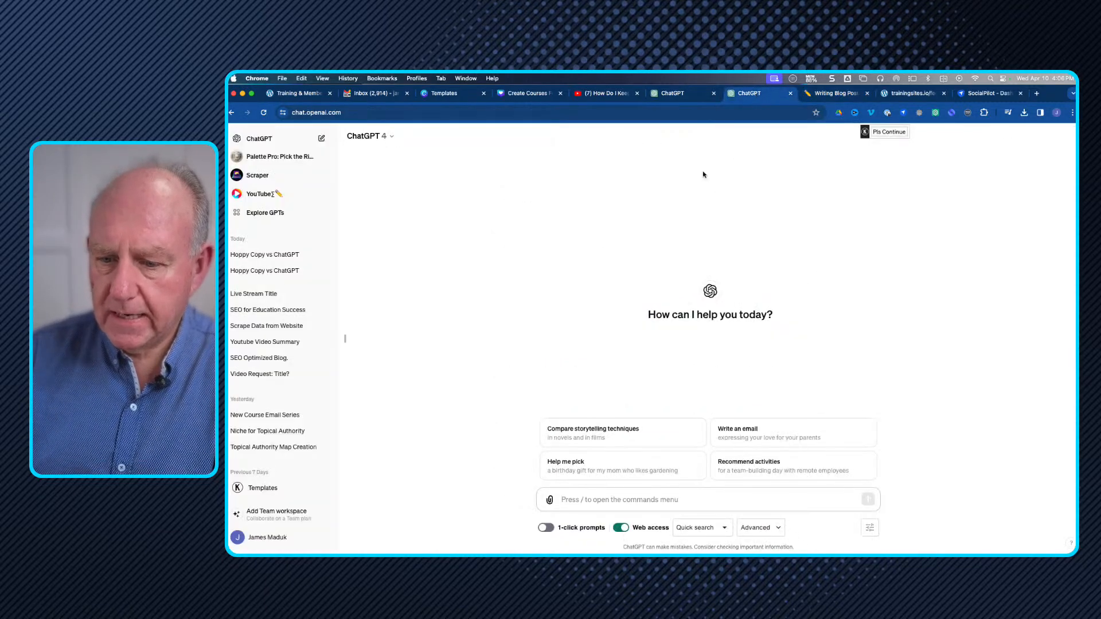
left_click(680, 95)
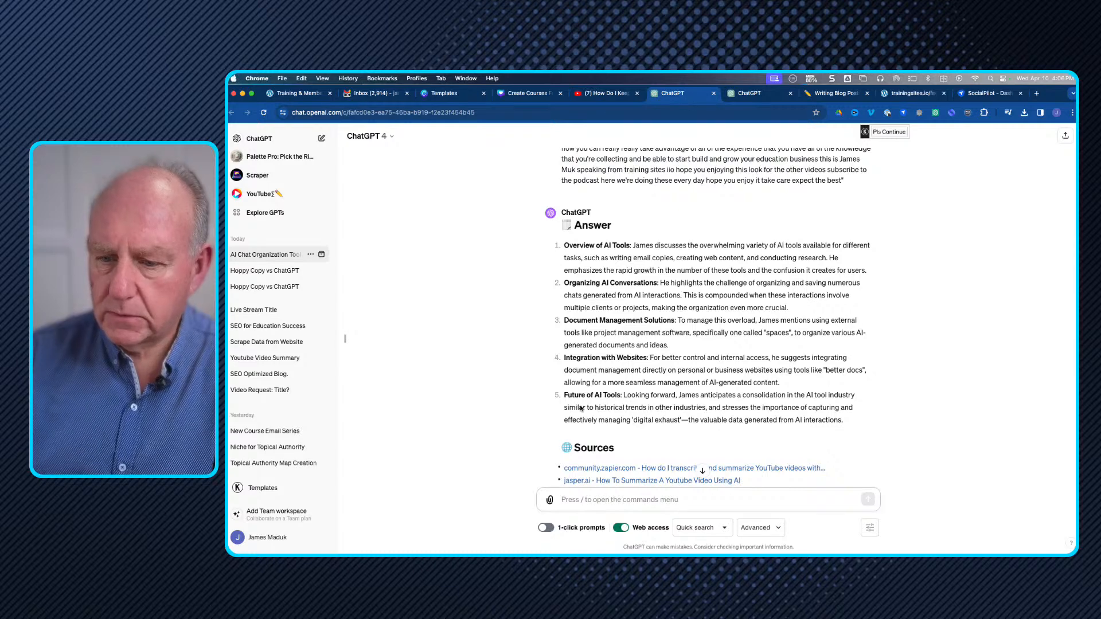
scroll(581, 408, "down", 3)
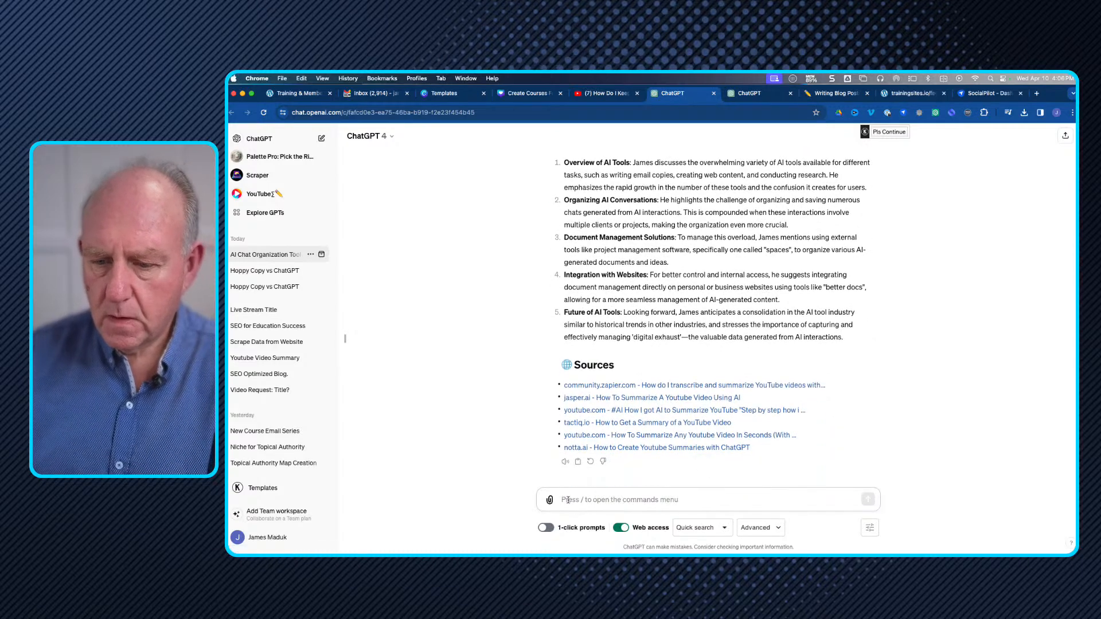
key("super+v")
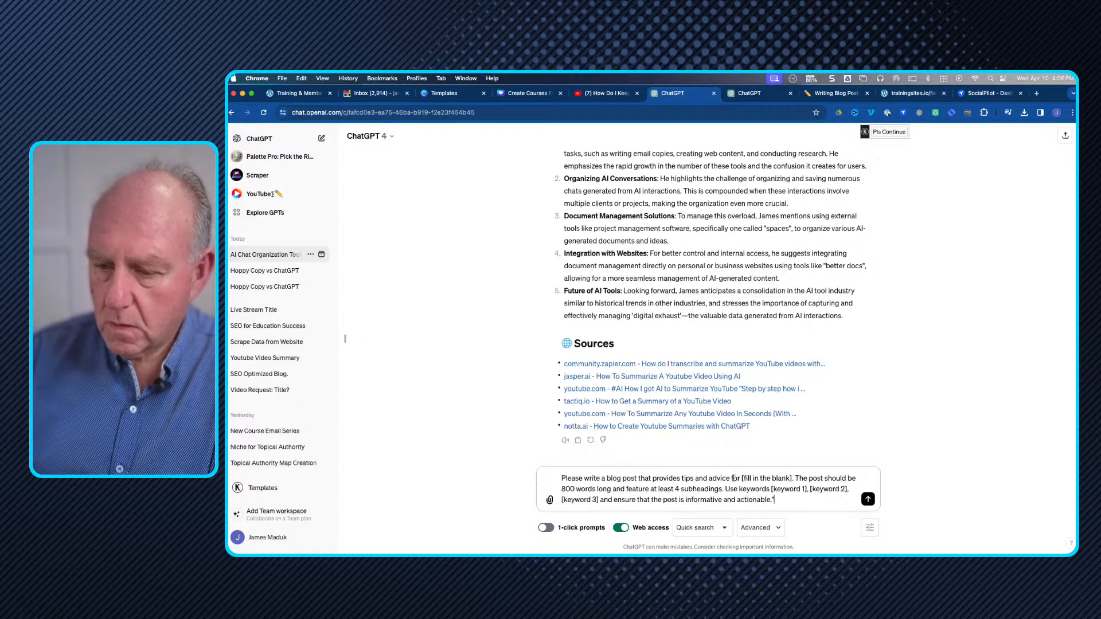
Add "Using the 5 points in the summary above" to the beginning of the pasted blog post prompt
left_click_drag(733, 478, 793, 478)
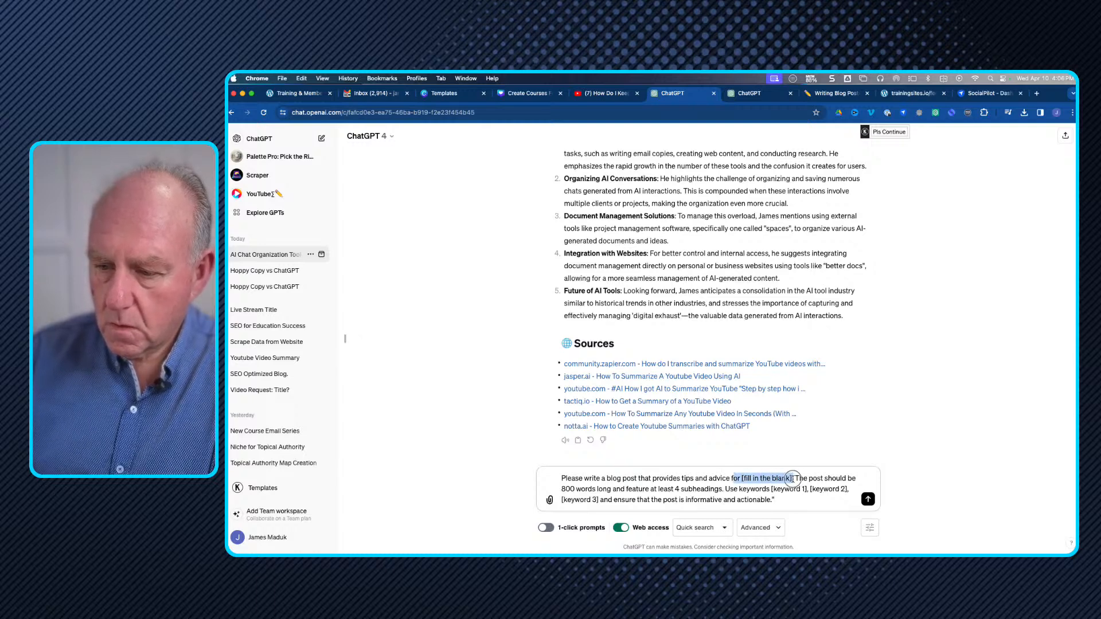
left_click(559, 478)
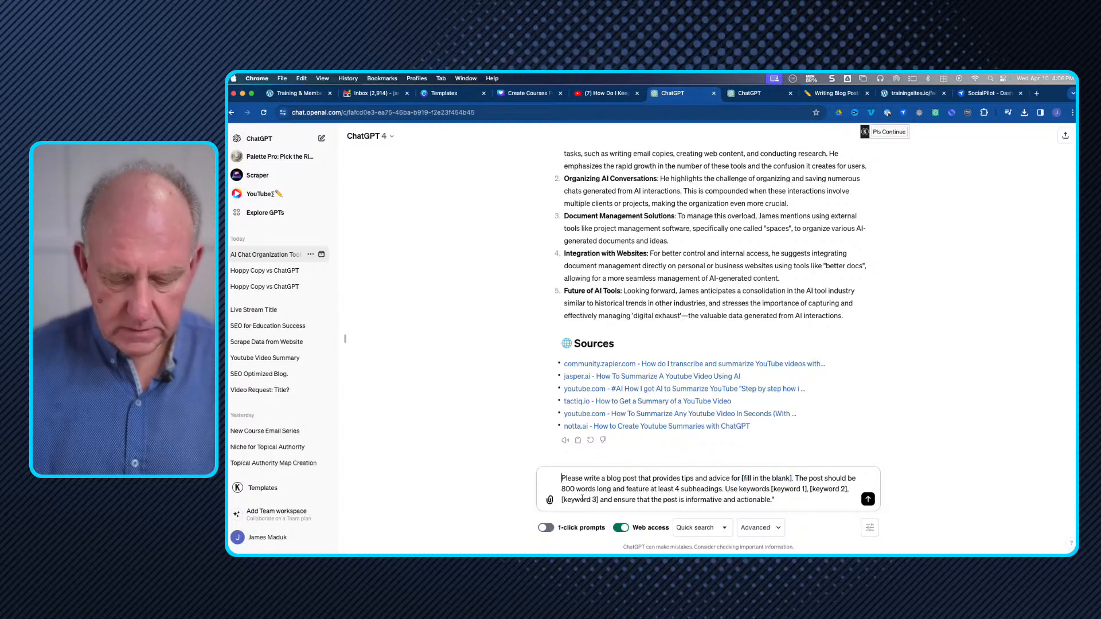
type("Using the ")
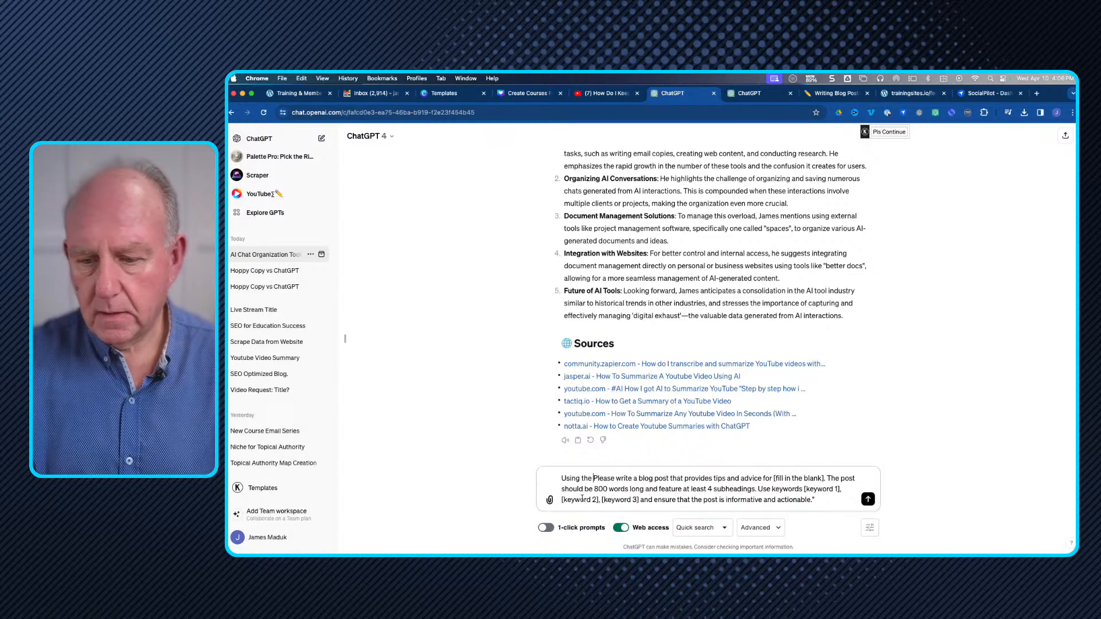
type("5 ke")
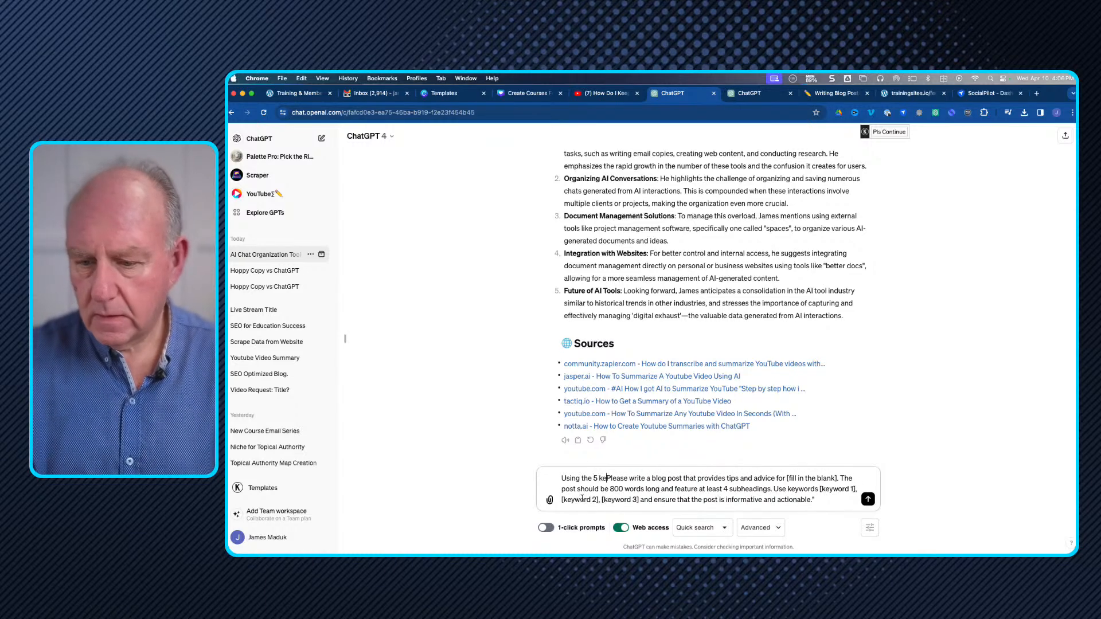
key("BackSpace")
key("BackSpace")
type("point")
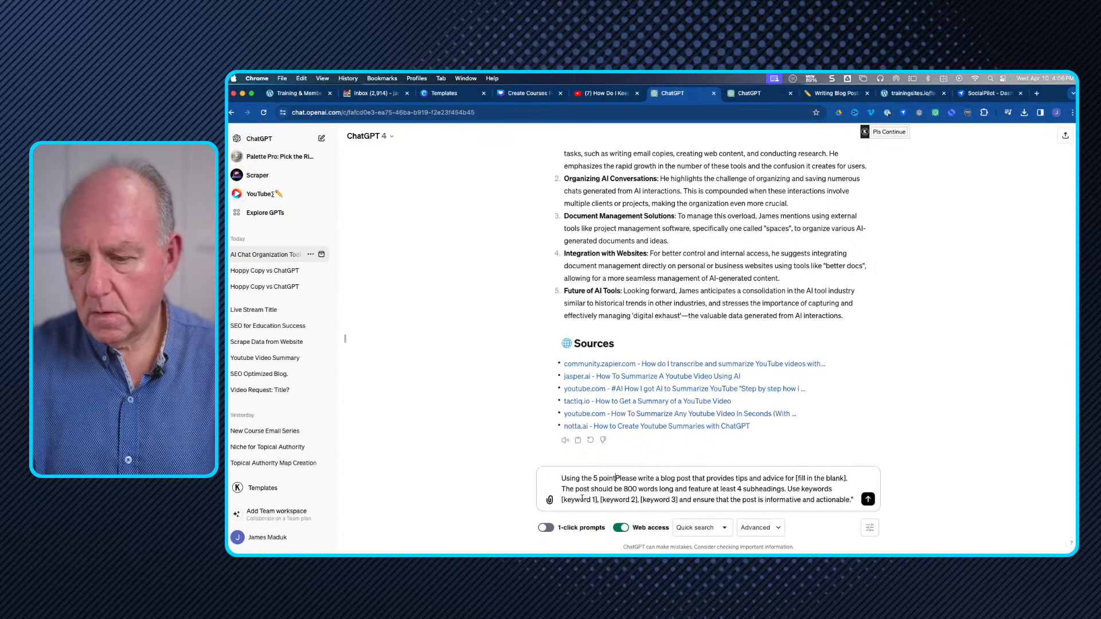
type("s in the summ")
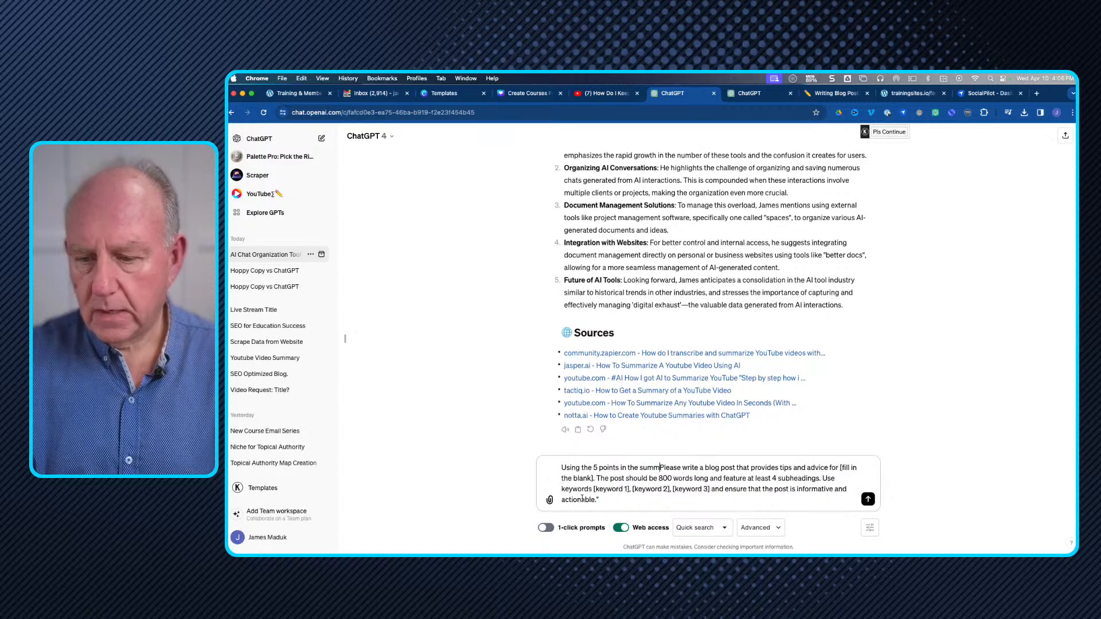
type("ary ab")
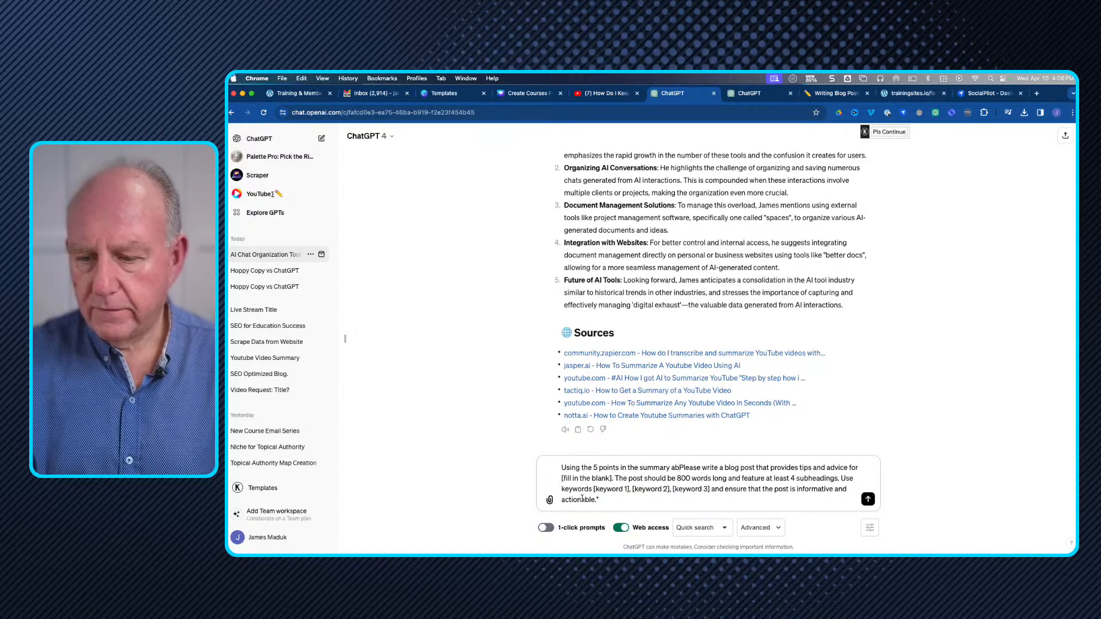
type("ove")
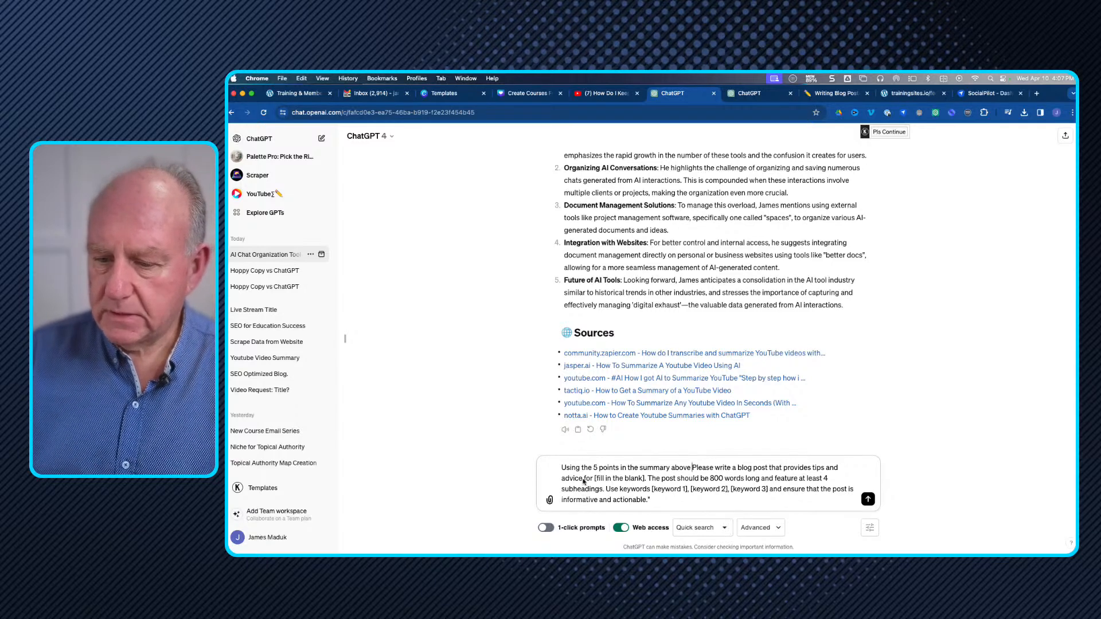
Replace the [fill in the blank] placeholder in the prompt with "online course creators"
left_click_drag(594, 479, 644, 478)
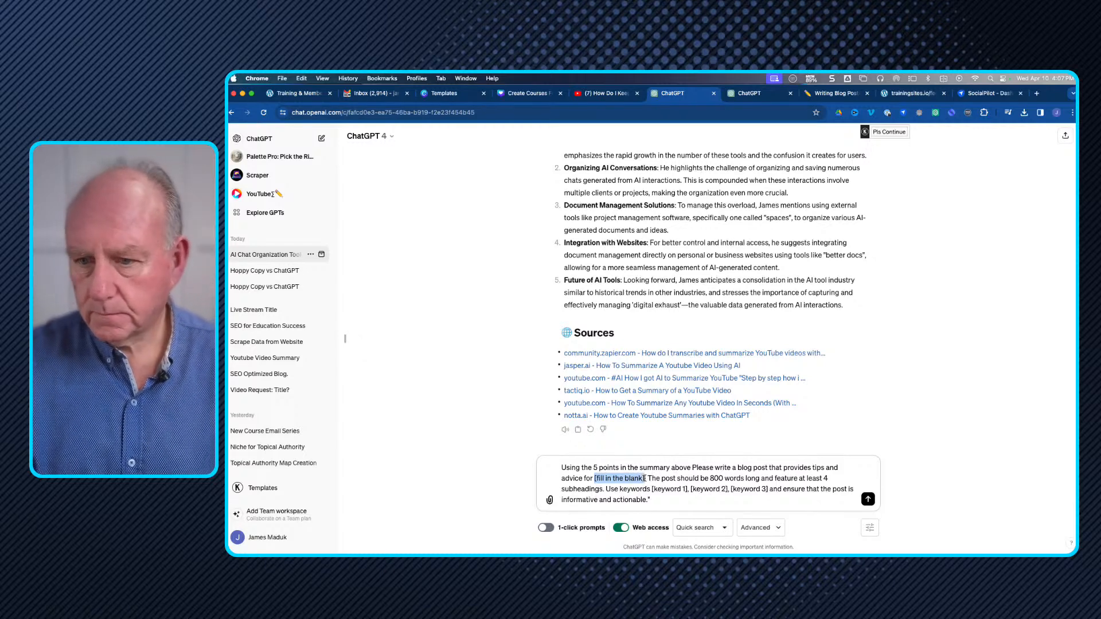
type("online")
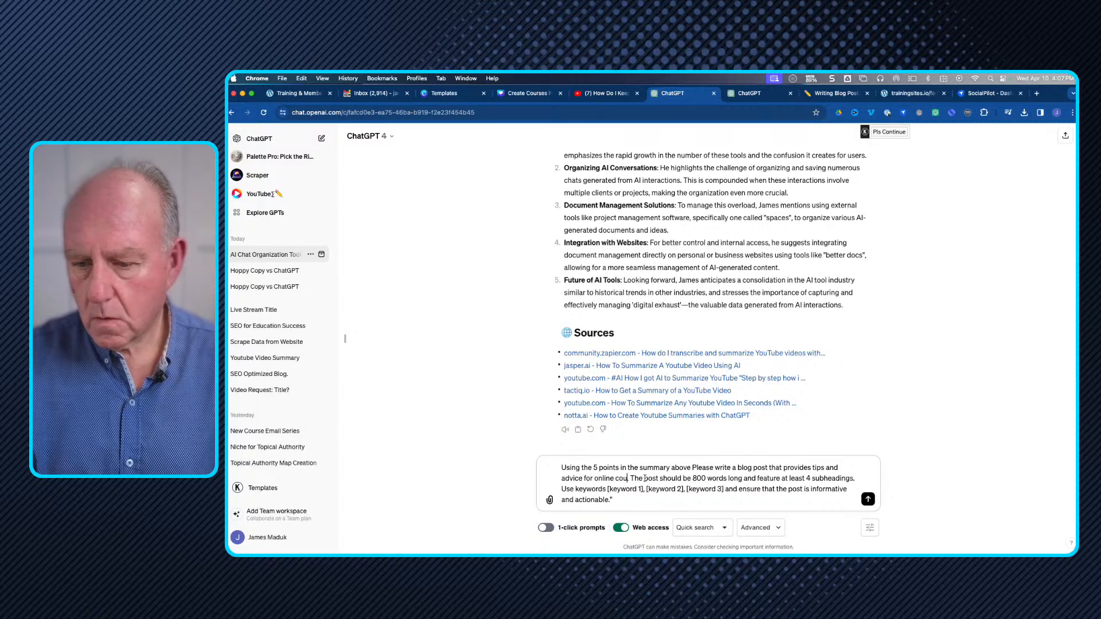
type(" course")
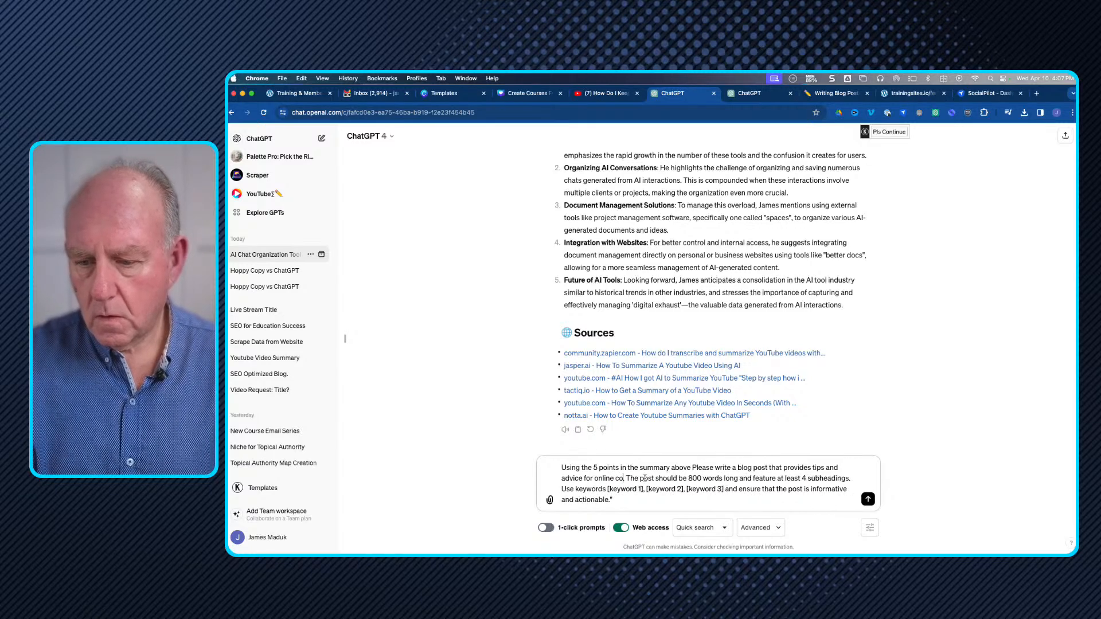
type(" creators .")
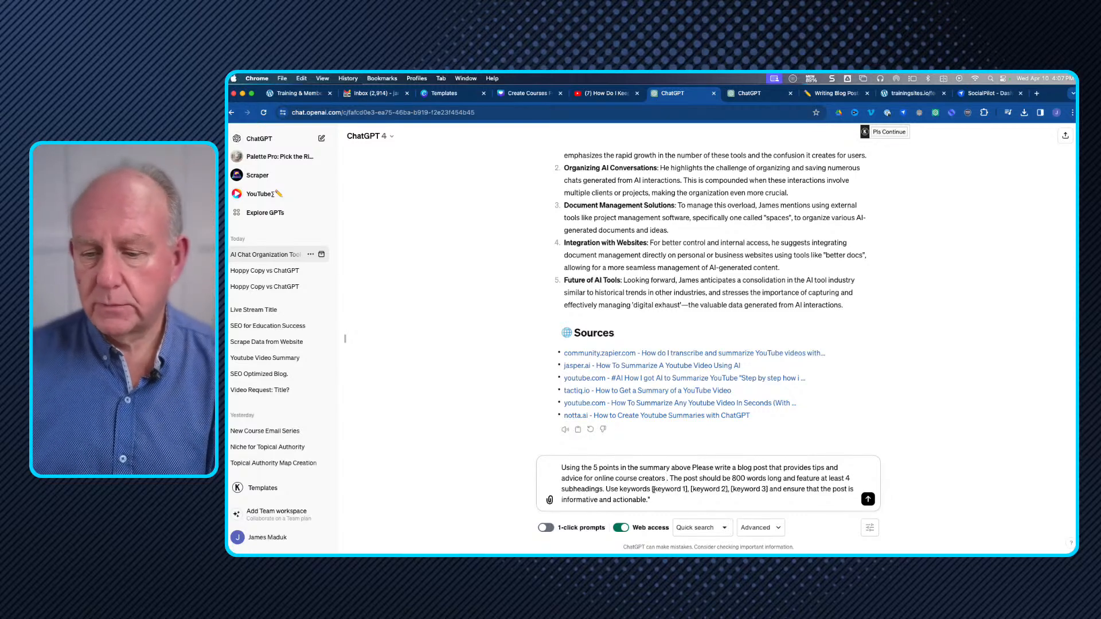
Replace the [keyword 1] and [keyword 2] placeholders in the prompt with "AI Tools, Document managment"
left_click_drag(651, 489, 729, 492)
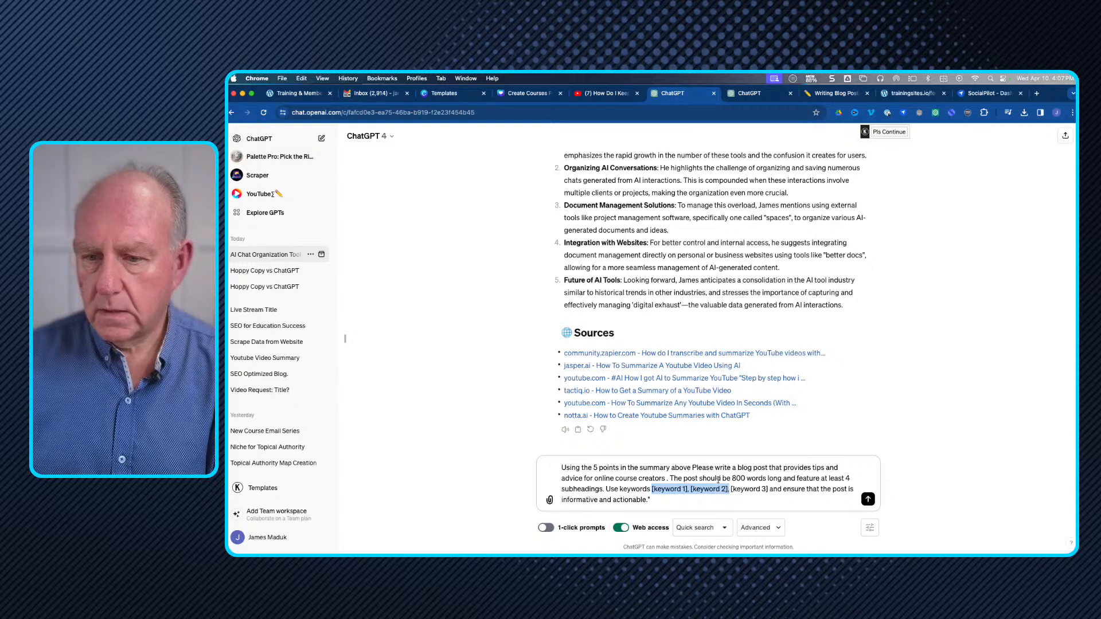
type("A")
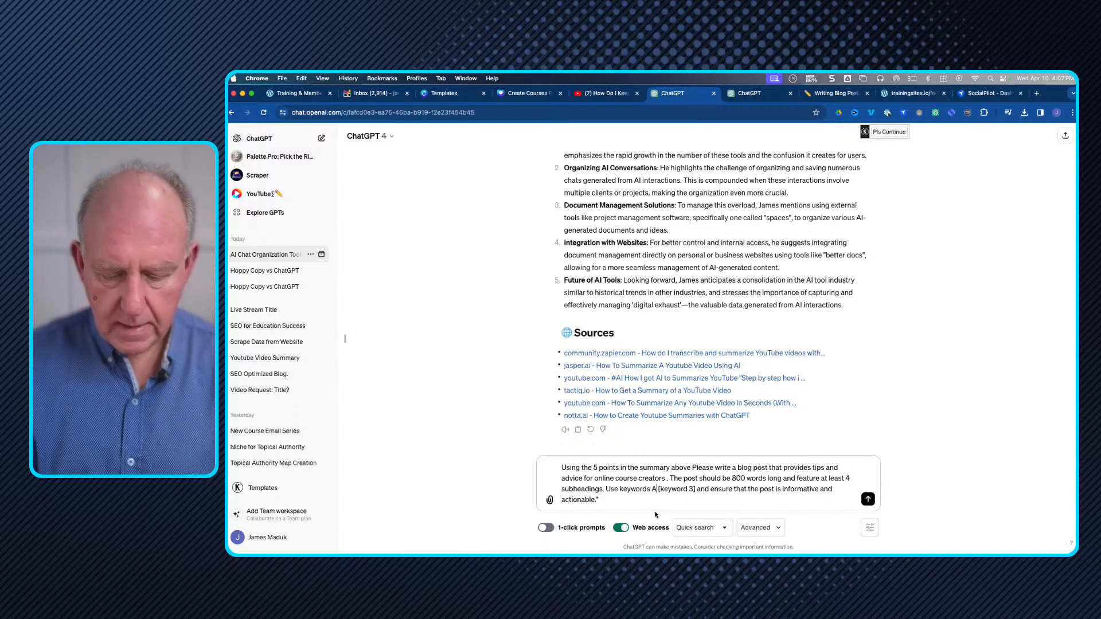
type("I Tools")
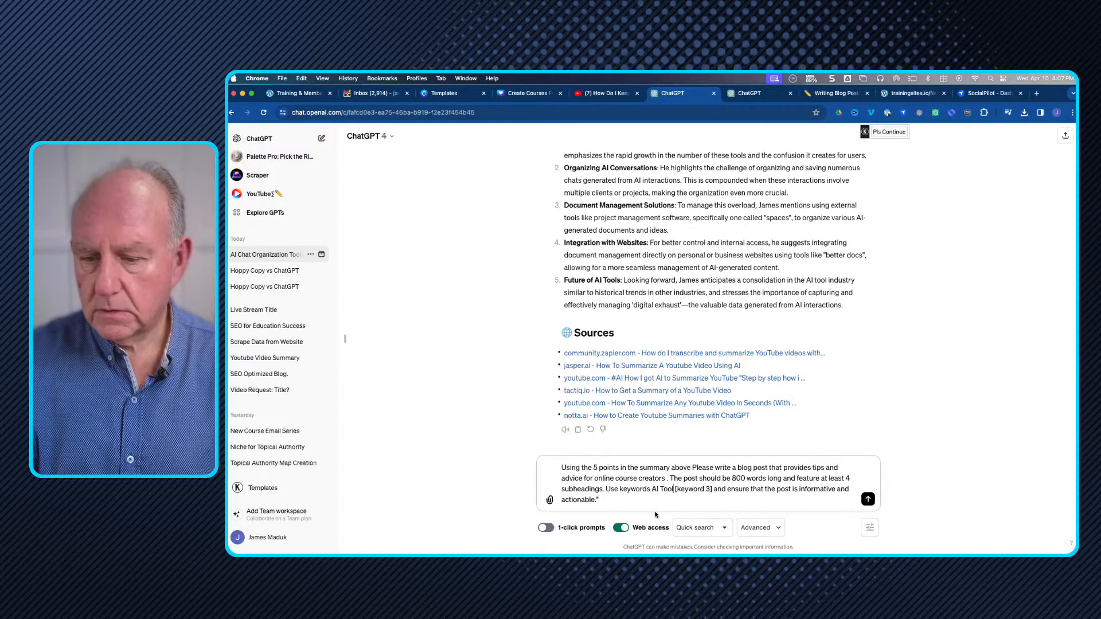
type(",")
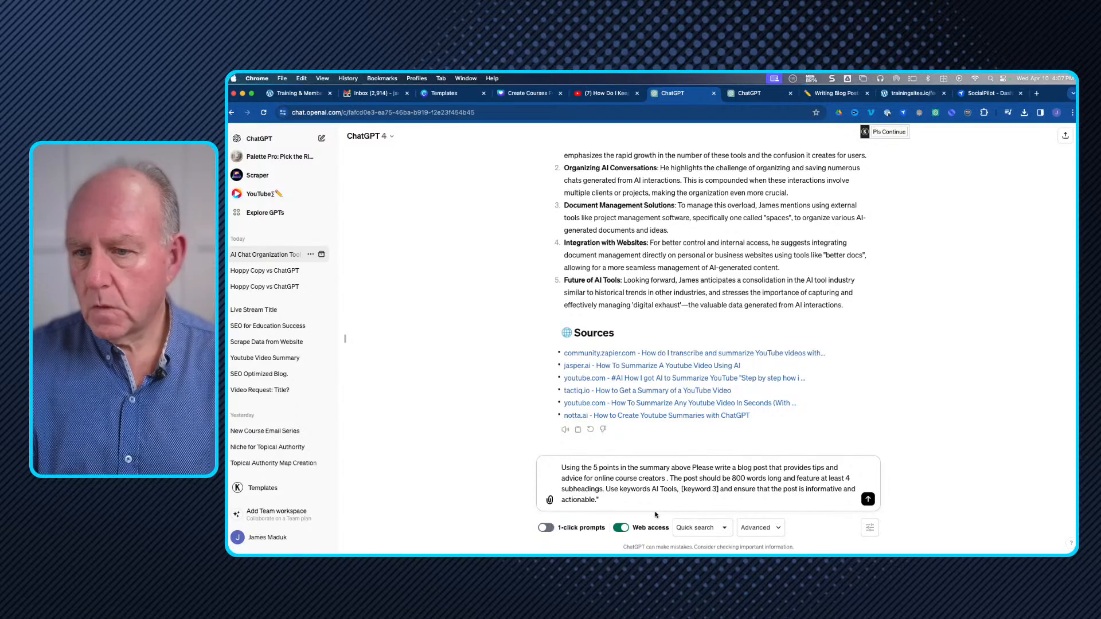
type(" Document")
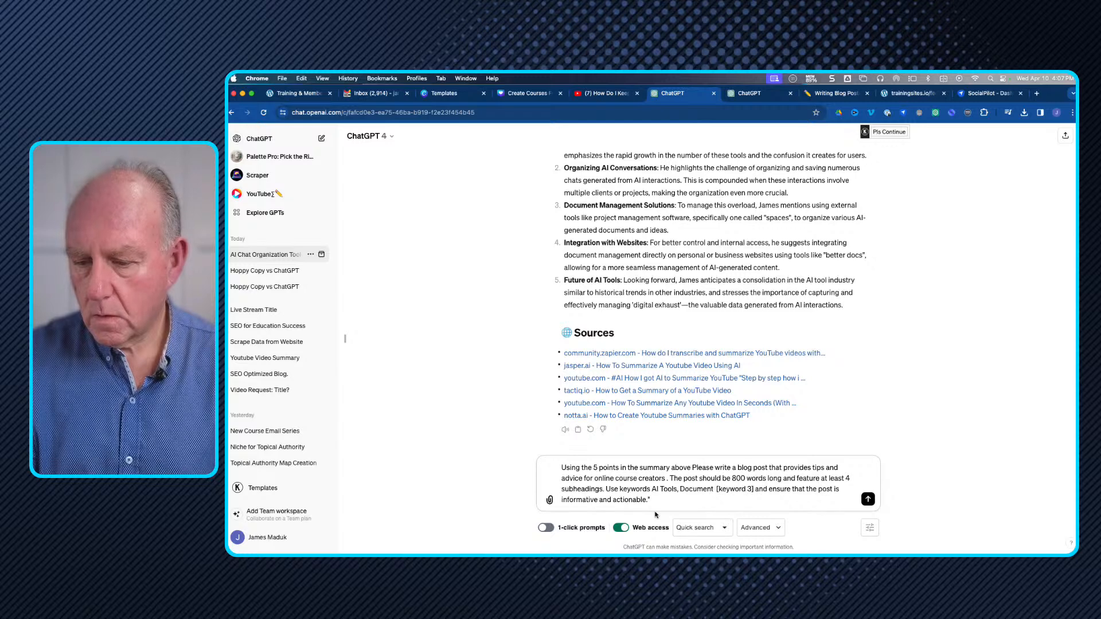
type(" managment")
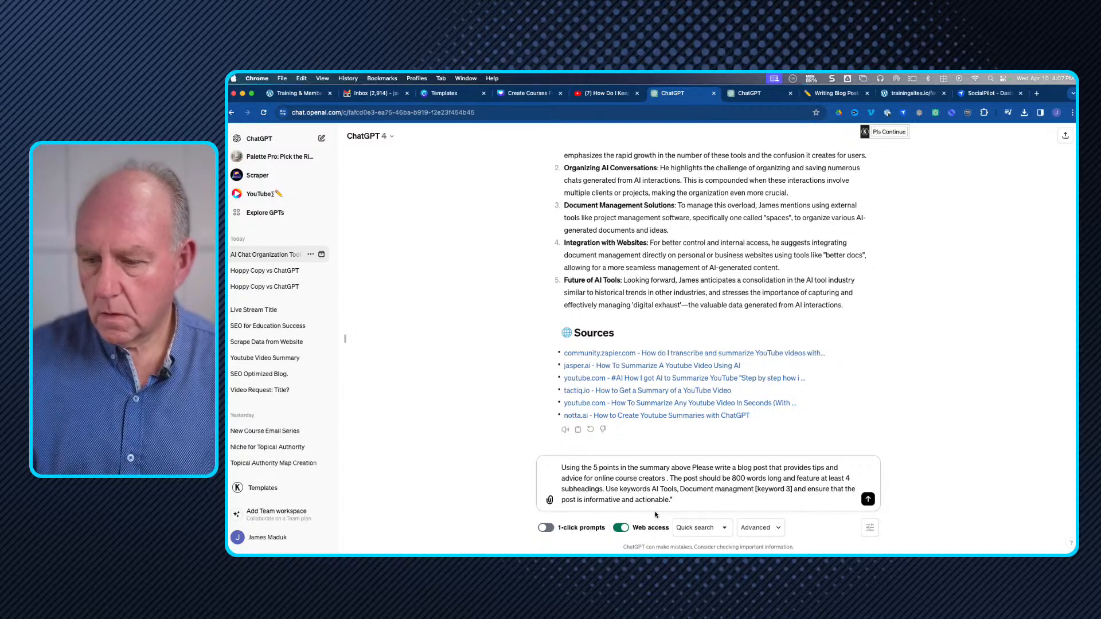
Remove the [keyword 3] placeholder from the prompt and submit it to generate the blog post
key("Delete")
key("Delete")
key("Delete")
key("Delete")
key("Delete")
key("Delete")
key("Delete")
key("Delete")
key("Delete")
key("Delete")
key("Delete")
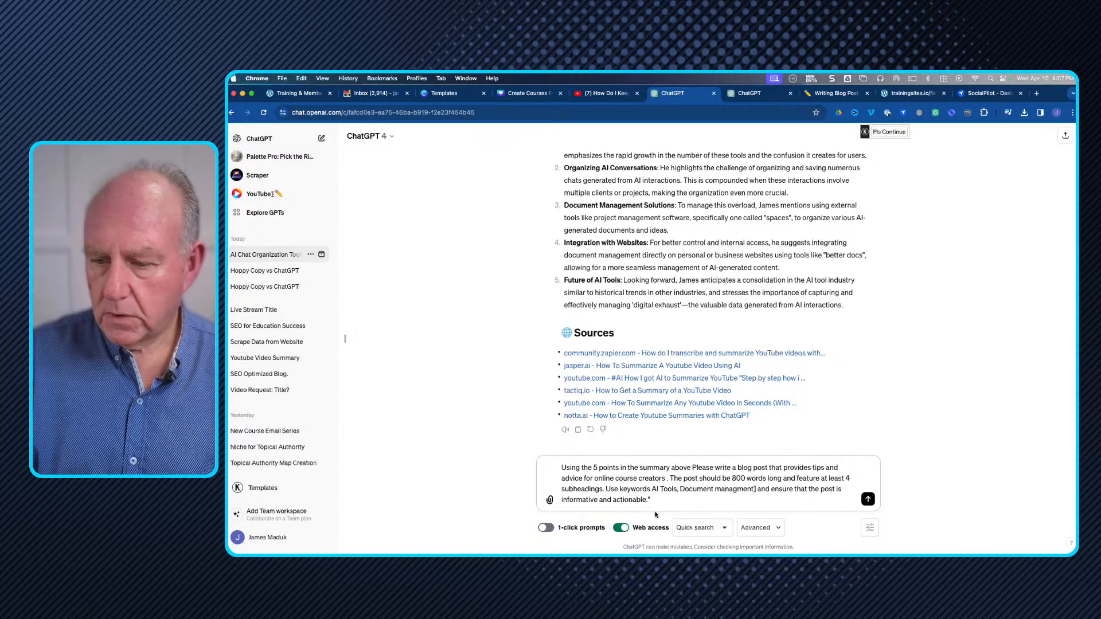
key("Delete")
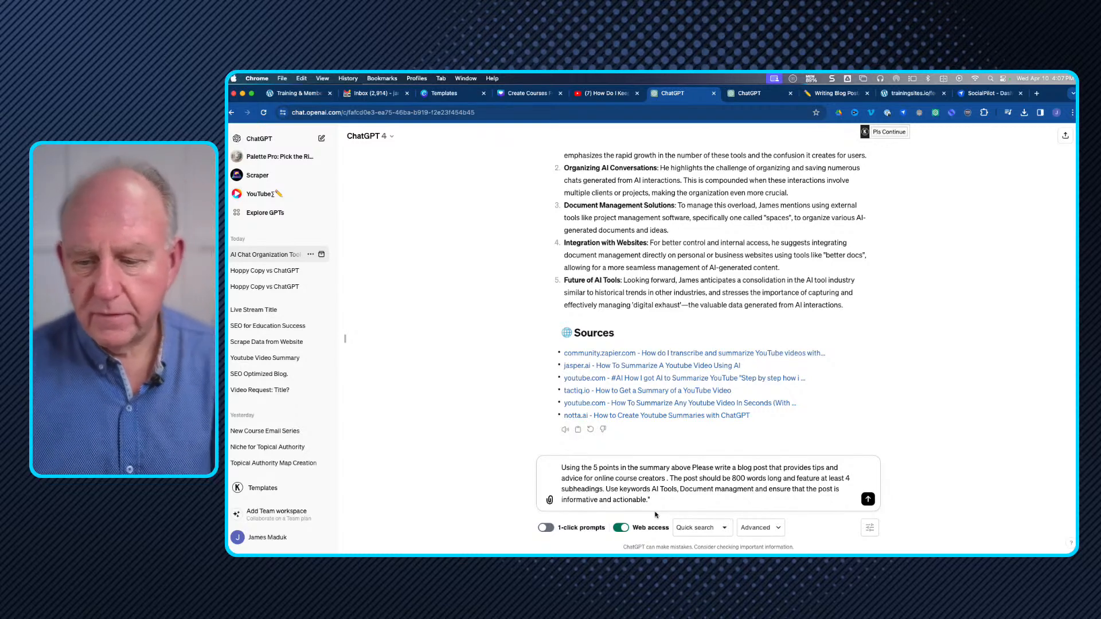
left_click(868, 500)
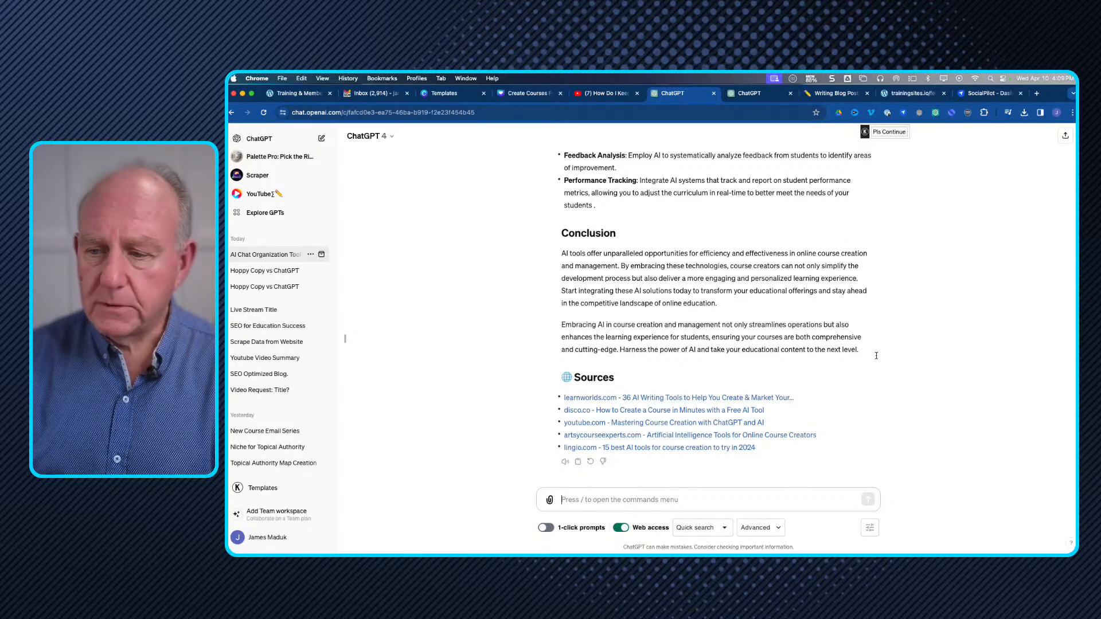
Copy the generated blog post's body, from the introduction through the conclusion, into a new WordPress post on trainingsites.io
left_click_drag(863, 351, 562, 171)
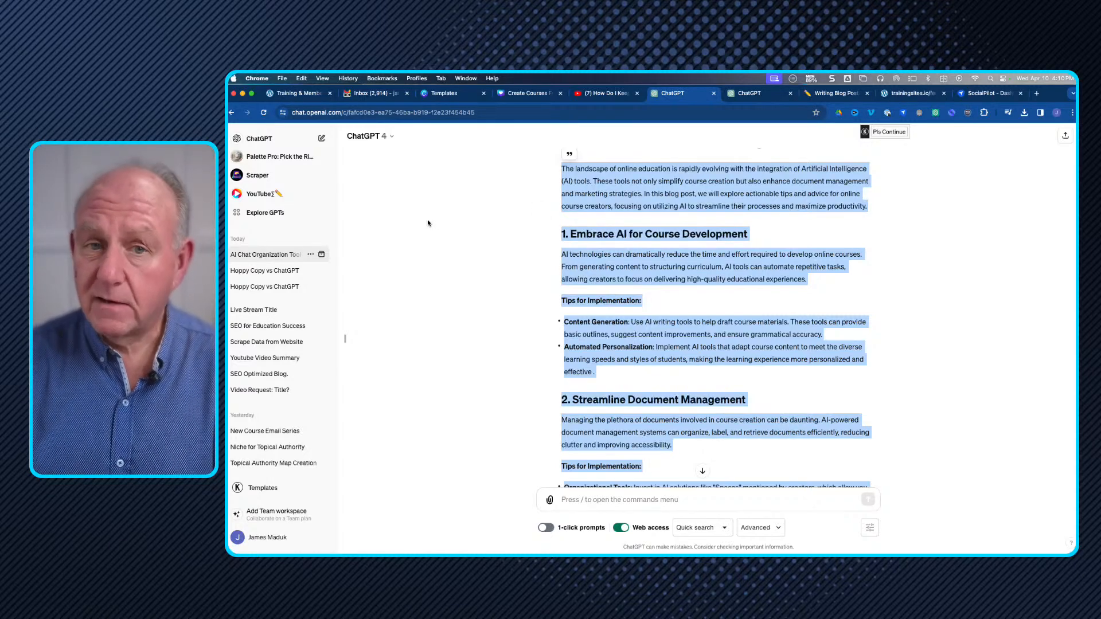
left_click(292, 93)
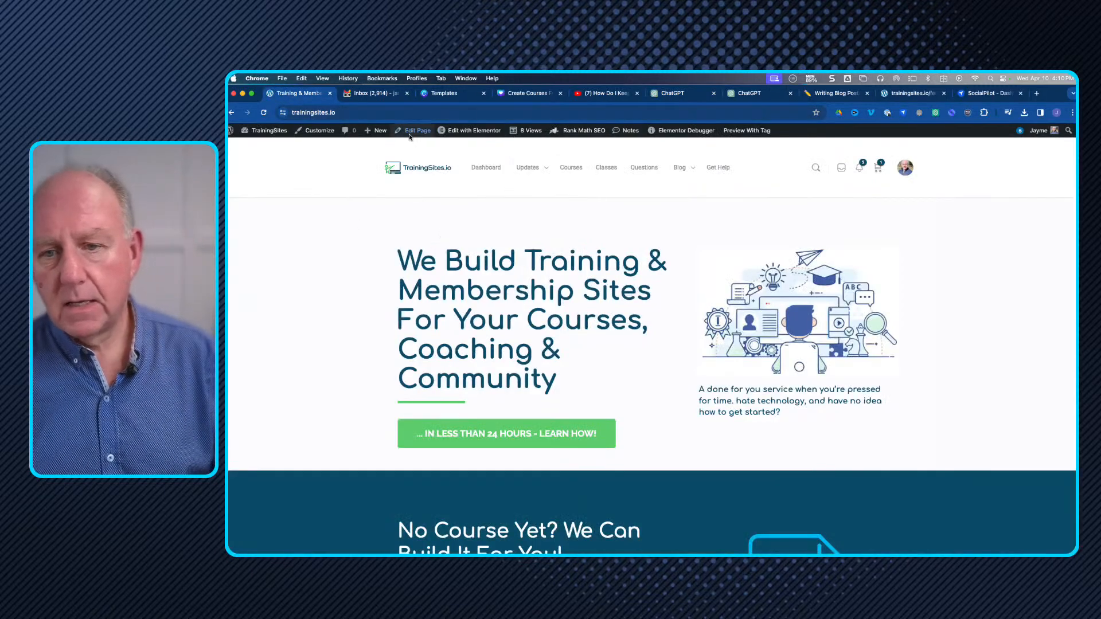
left_click(376, 148)
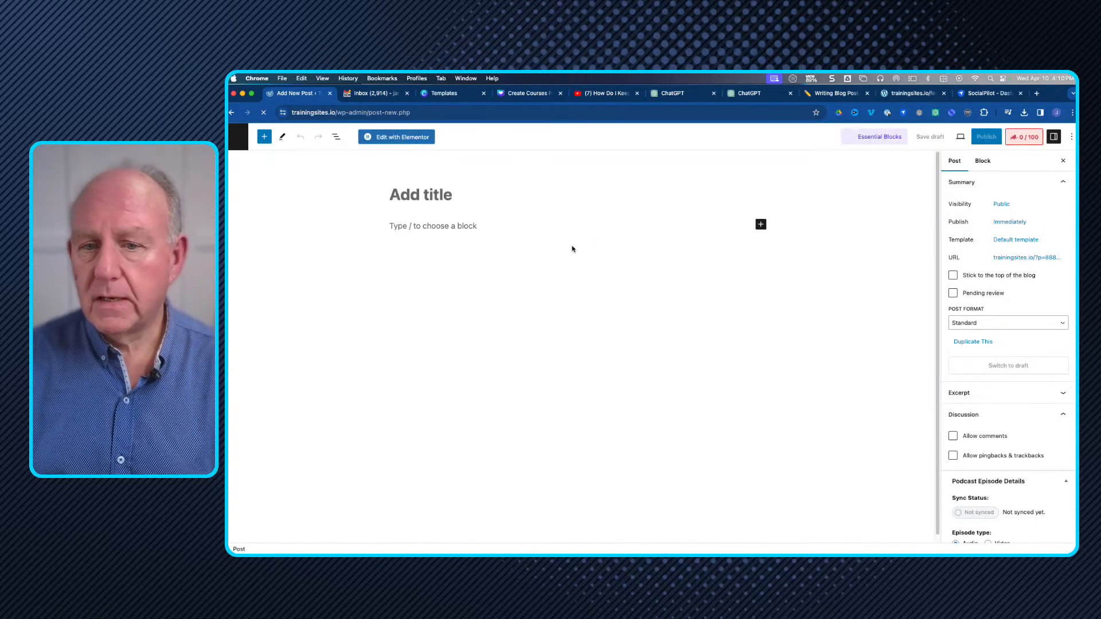
left_click(418, 227)
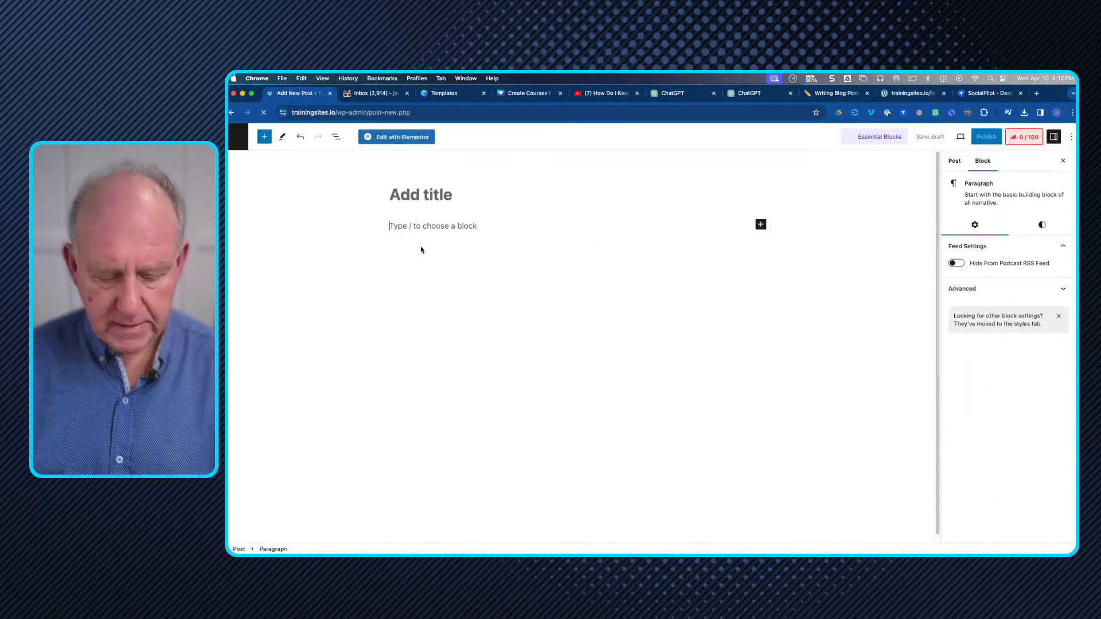
key("super+v")
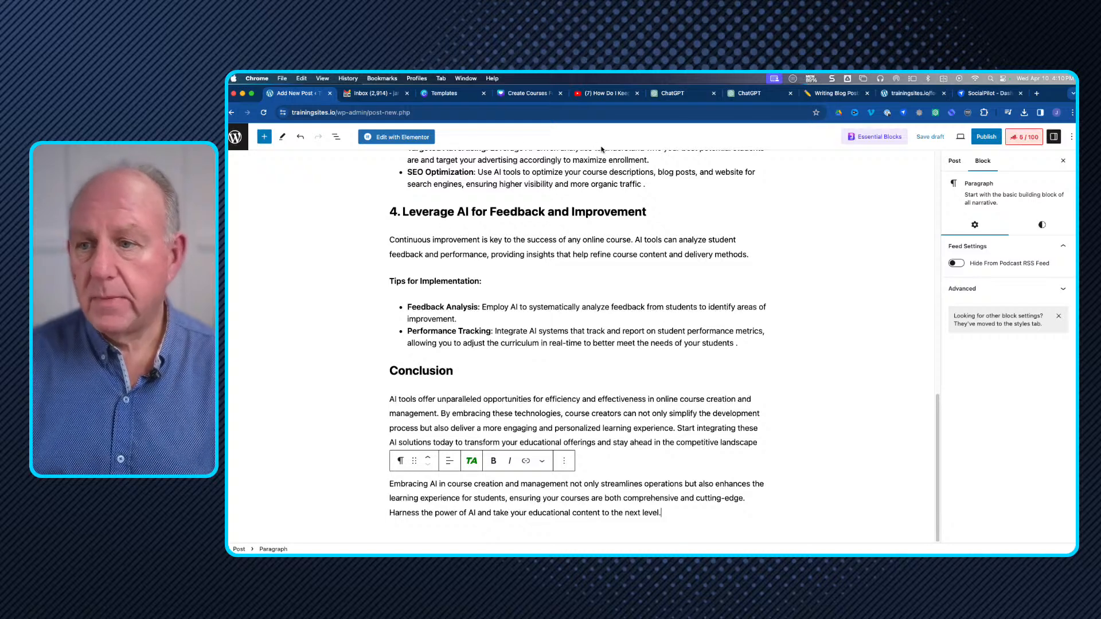
Copy the generated post's heading, "Harnessing AI Tools for Effective Online Course Creation and Management", from the ChatGPT chat
left_click(760, 97)
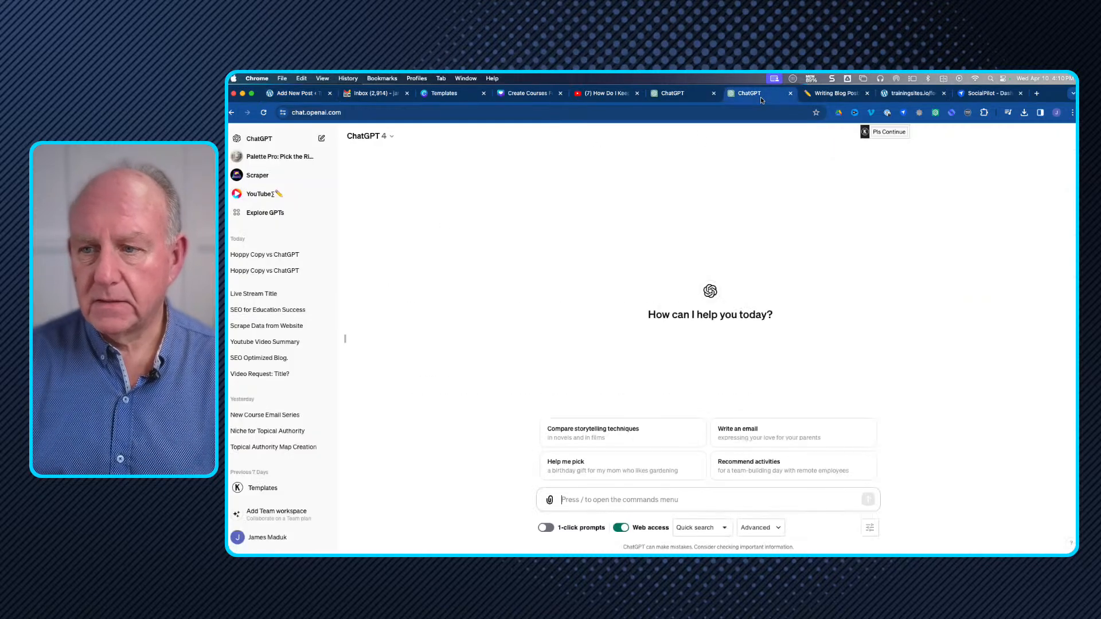
left_click(666, 94)
scroll(621, 310, "up", 3)
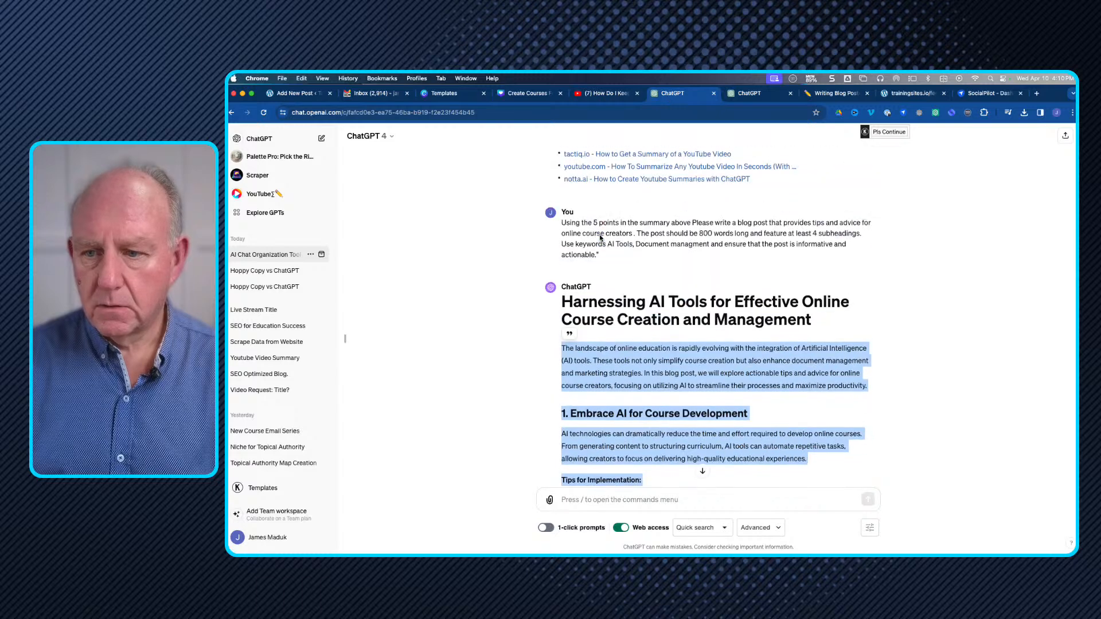
double_click(621, 310)
left_click_drag(621, 310, 758, 321)
key("super+c")
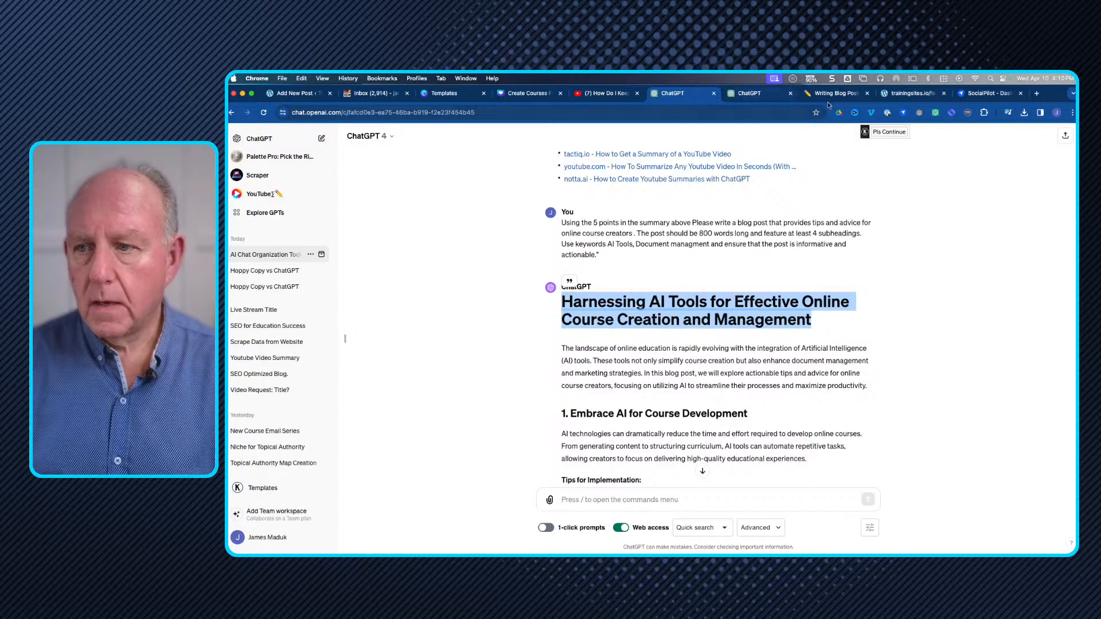
Paste the copied heading as the title of the new WordPress post
left_click(299, 94)
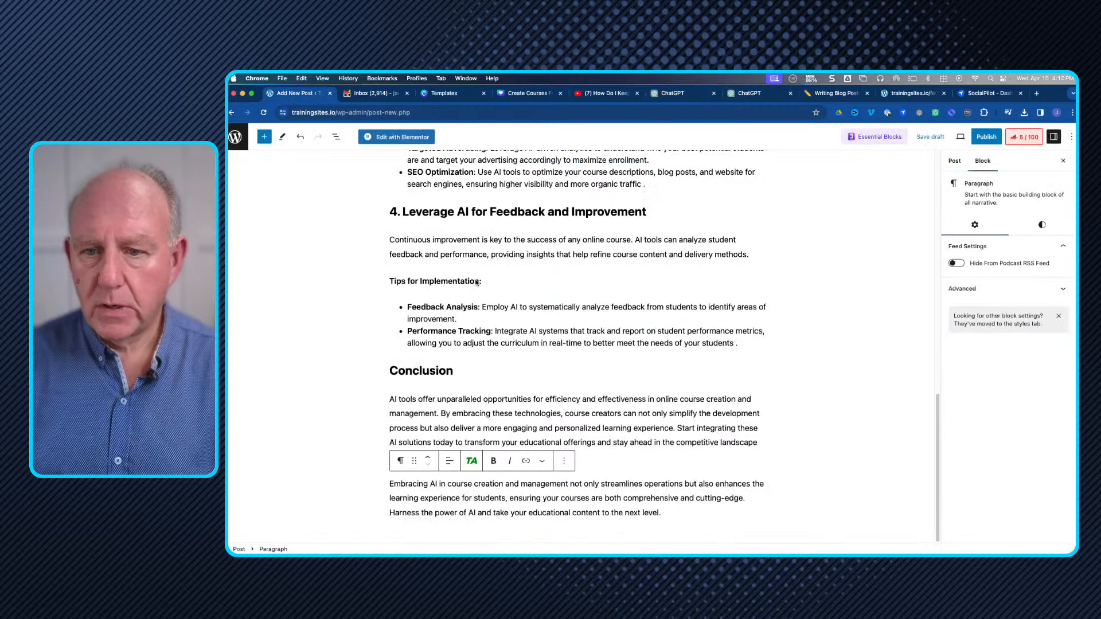
scroll(475, 279, "up", 15)
left_click(418, 195)
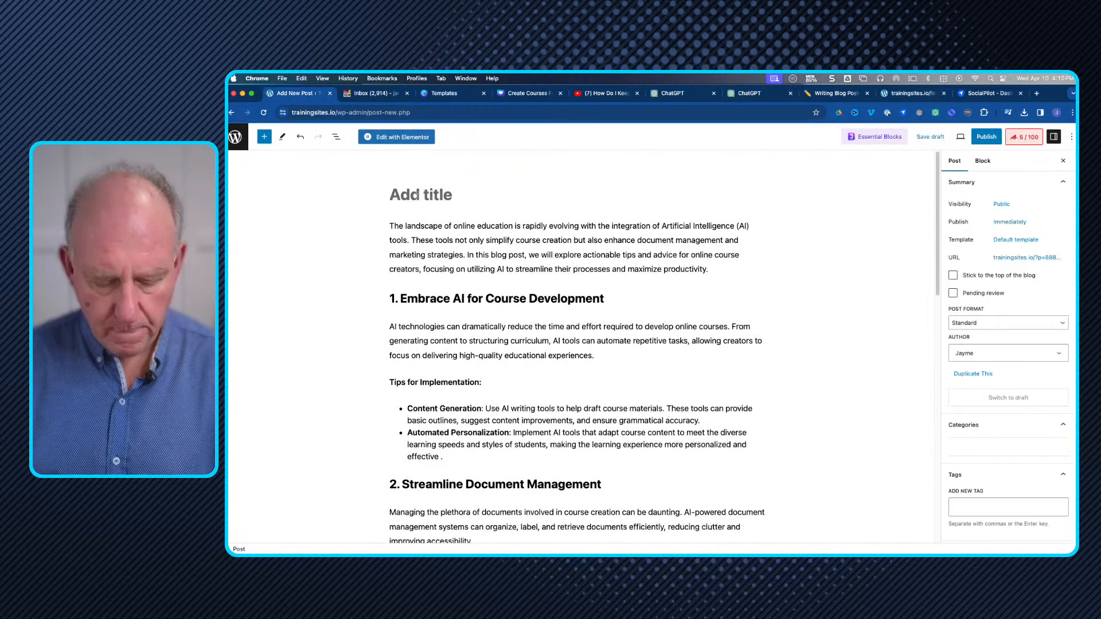
key("super+v")
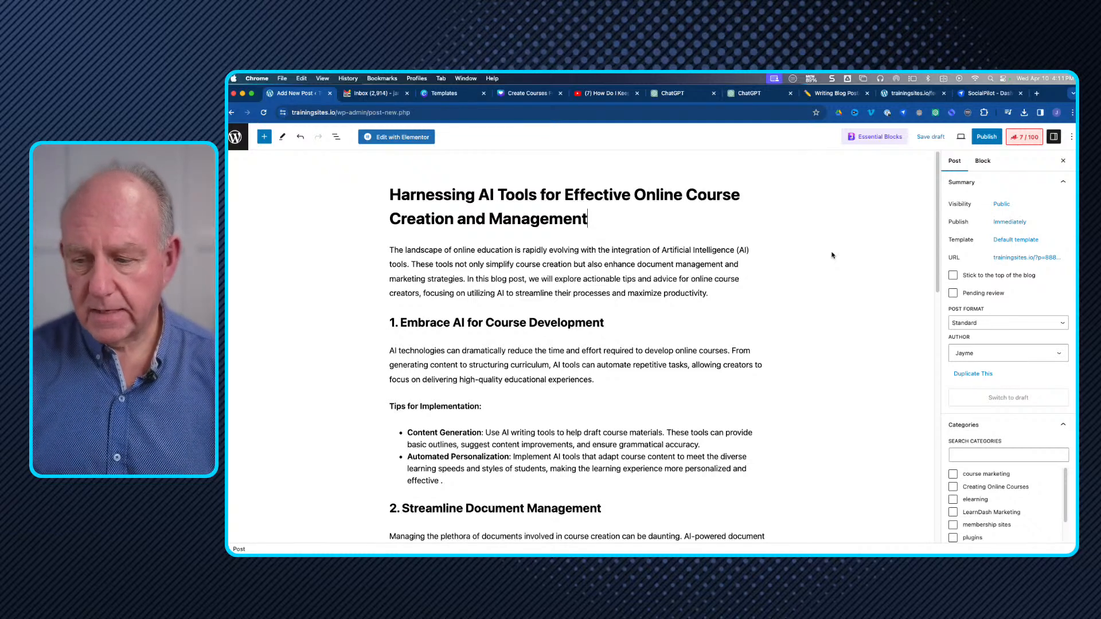
Assign the post to the Creating Online Courses category and save it as a draft
left_click(952, 487)
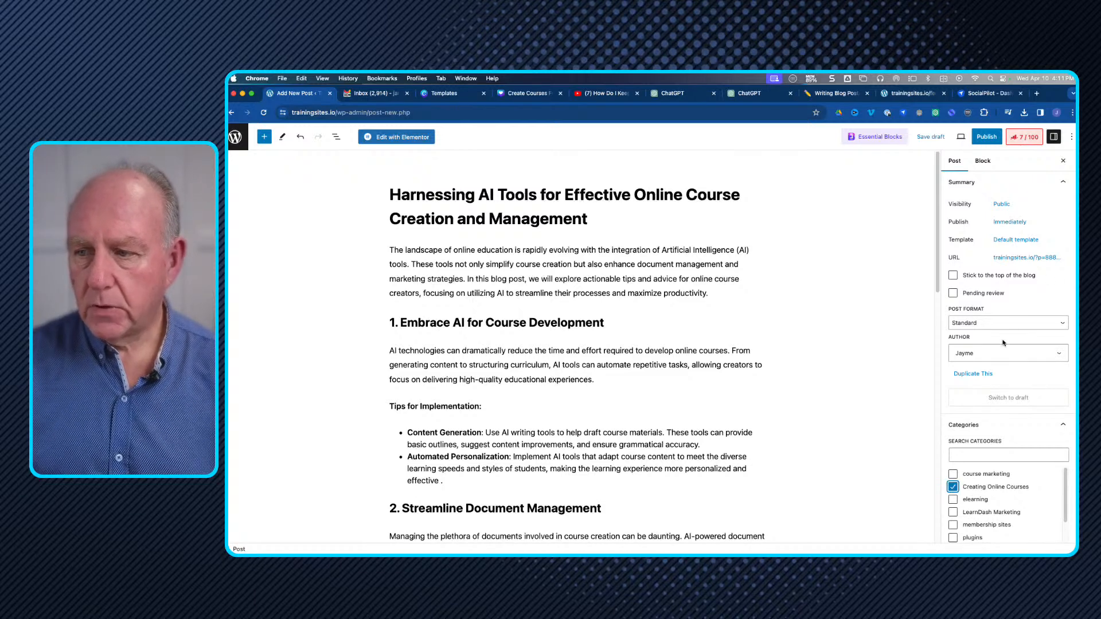
scroll(981, 391, "down", 2)
scroll(982, 396, "down", 2)
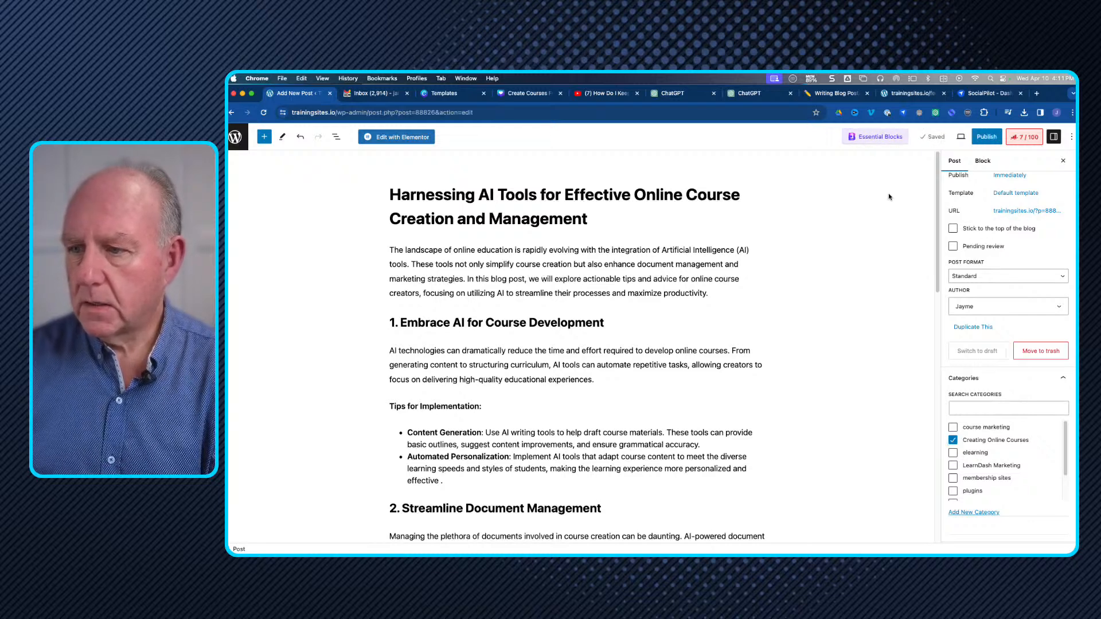
left_click(930, 137)
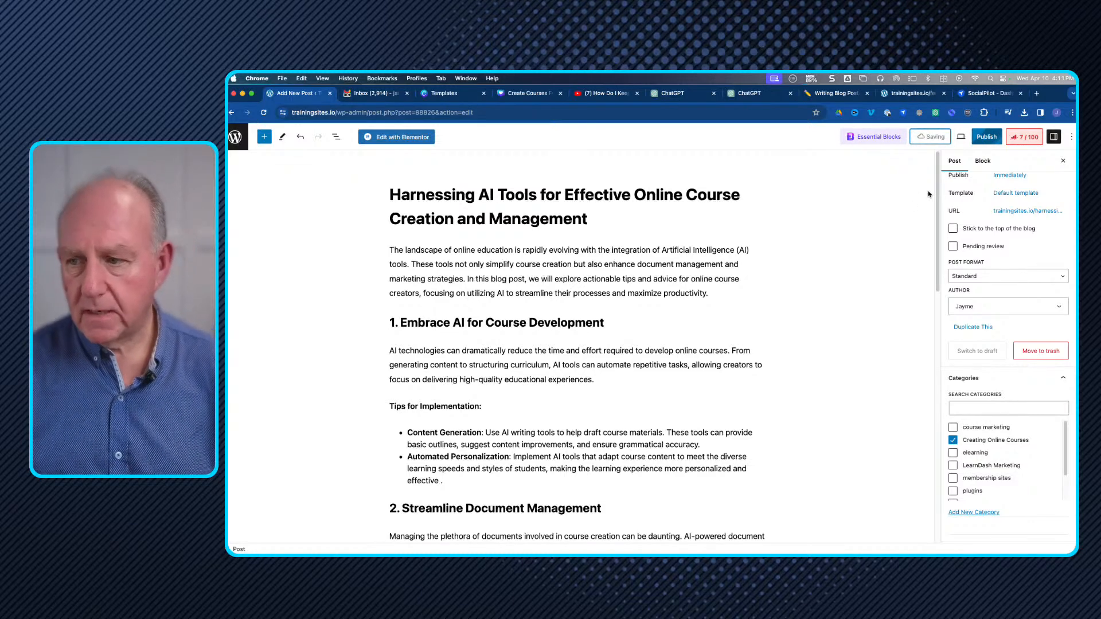
Replace the post's permalink with "Use AI tools TO Mange Chatgpt"
scroll(851, 341, "down", 1)
scroll(999, 473, "down", 3)
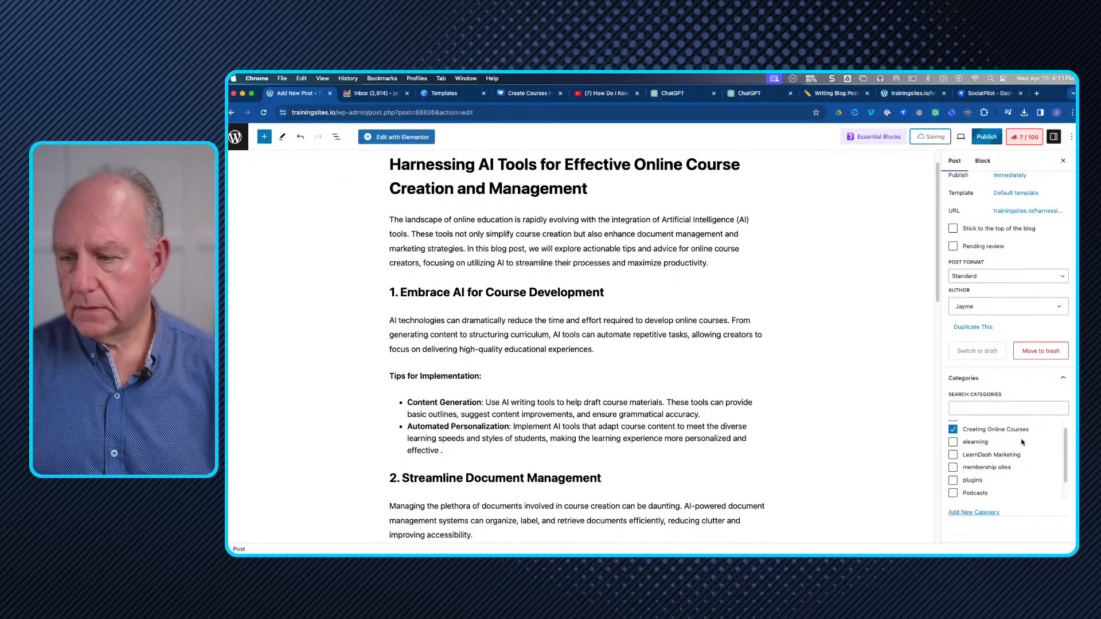
scroll(998, 473, "down", 5)
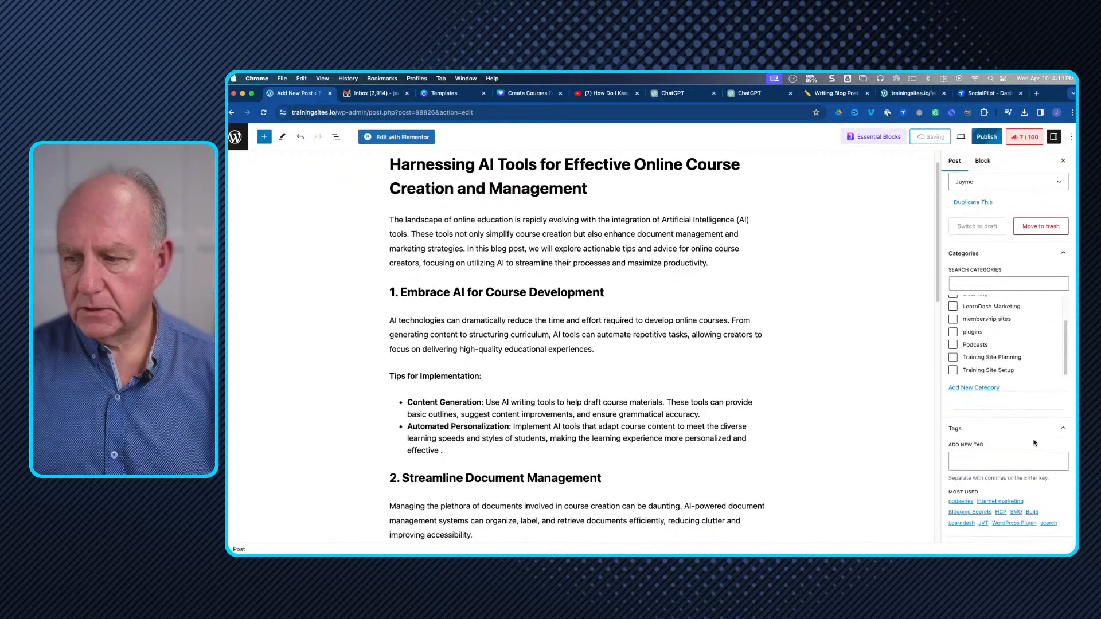
scroll(1026, 430, "down", 6)
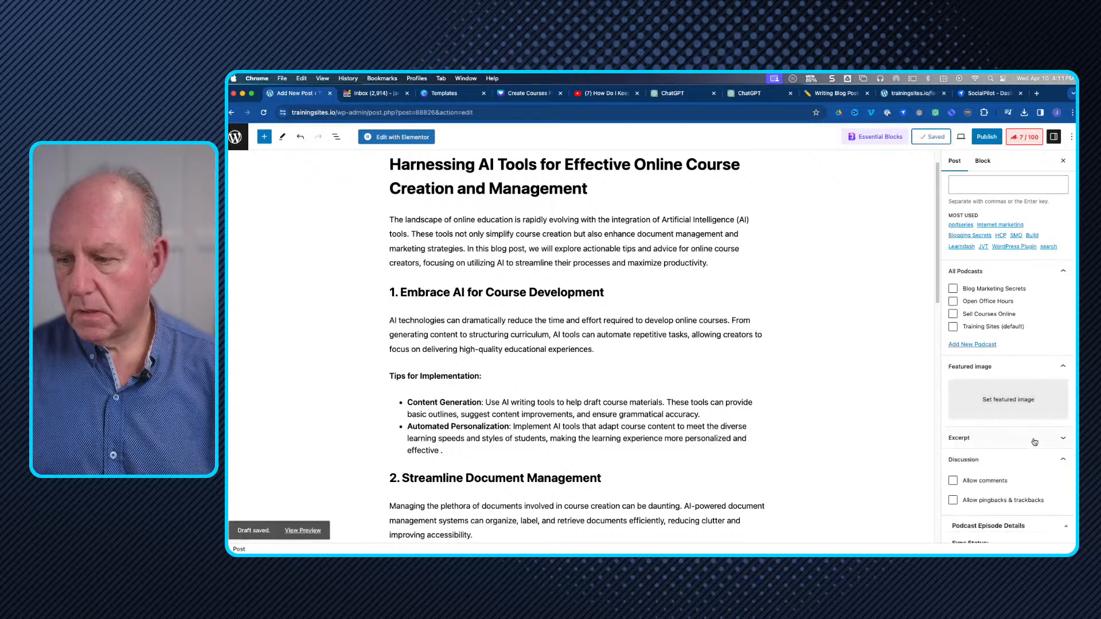
scroll(1012, 401, "up", 10)
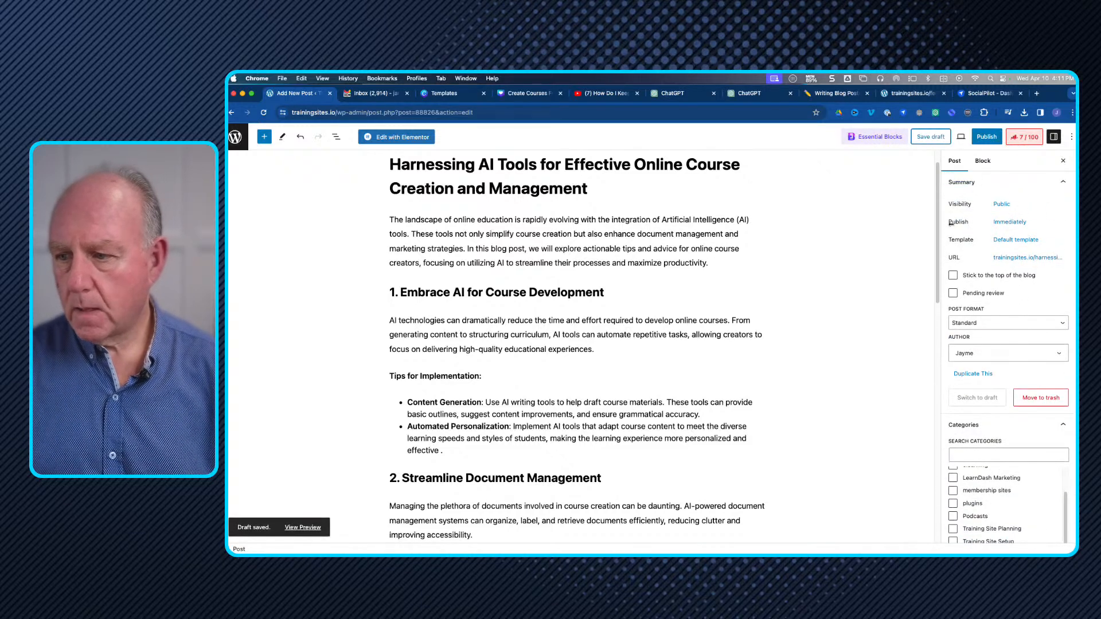
left_click(1013, 259)
left_click(1004, 314)
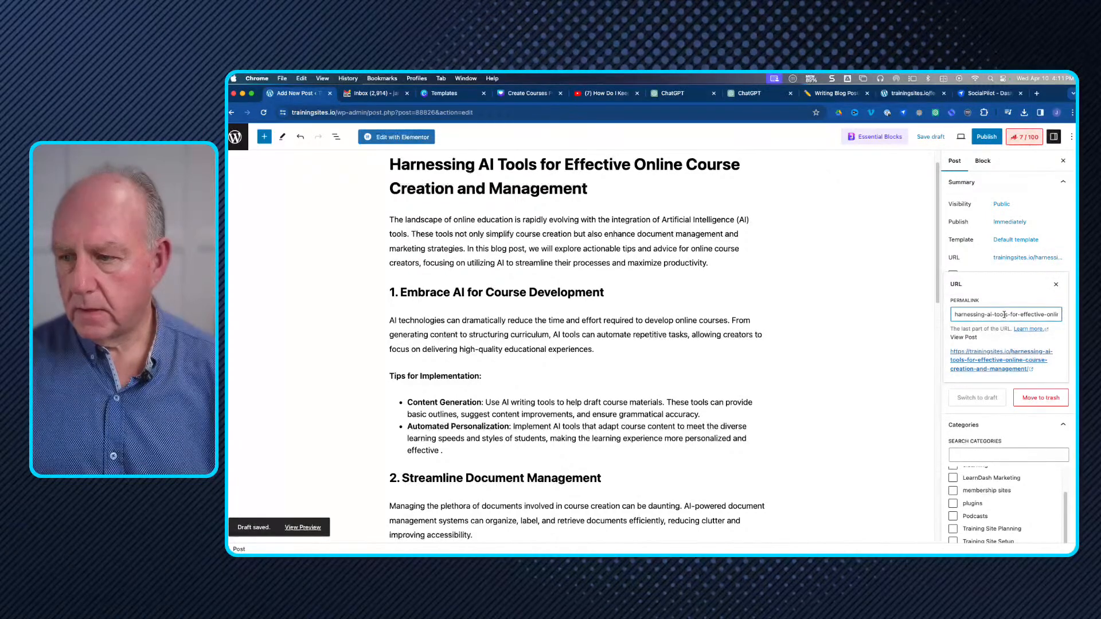
key("super+a")
type("U")
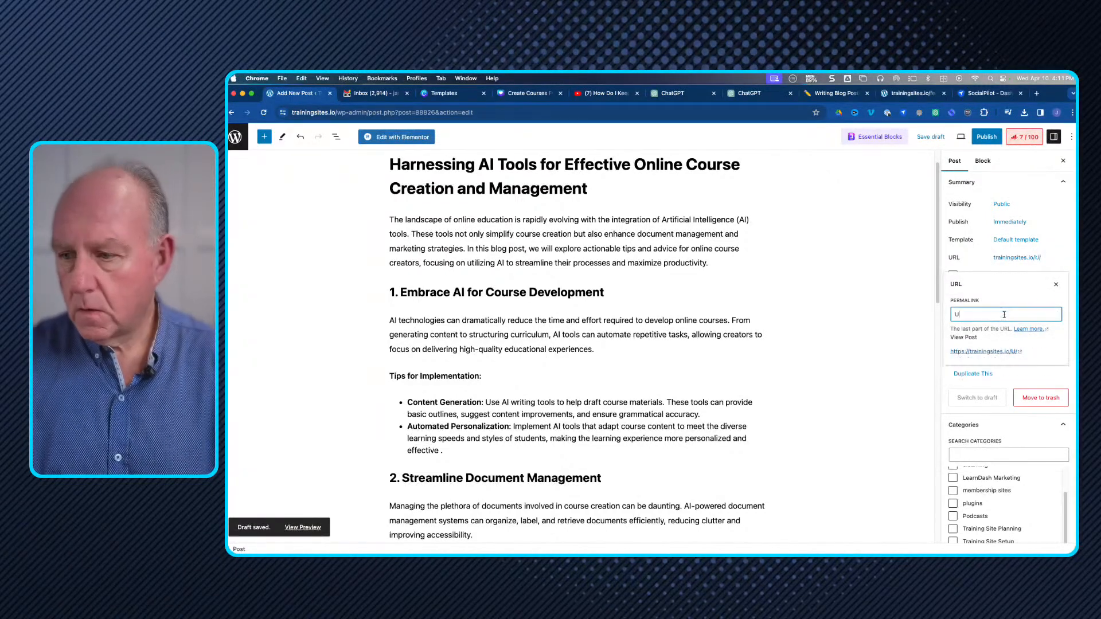
type("se AI to")
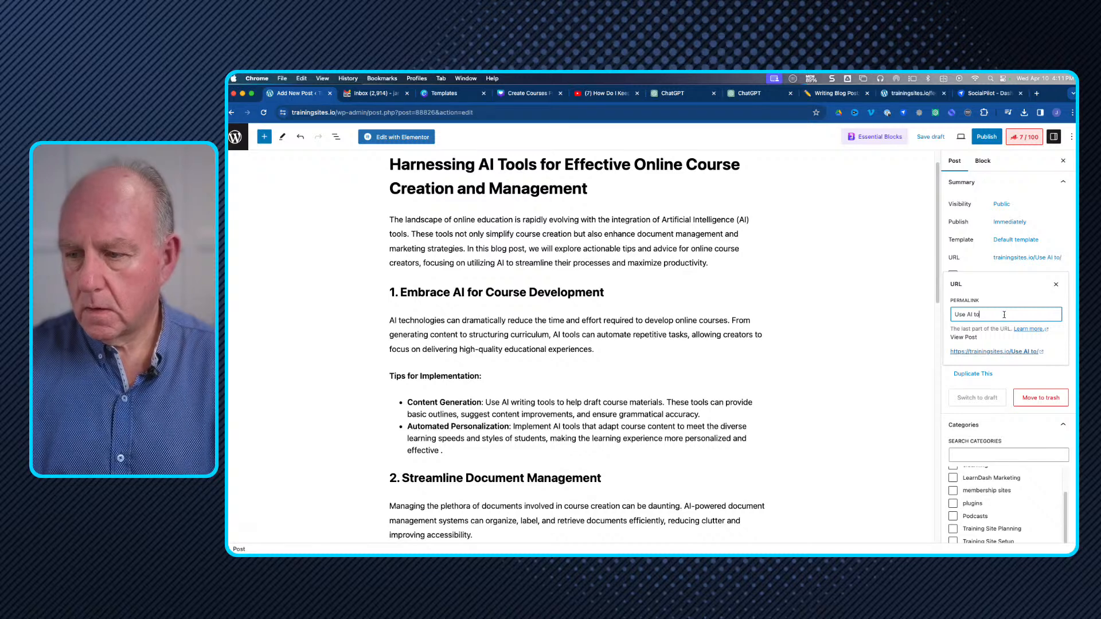
type("olls")
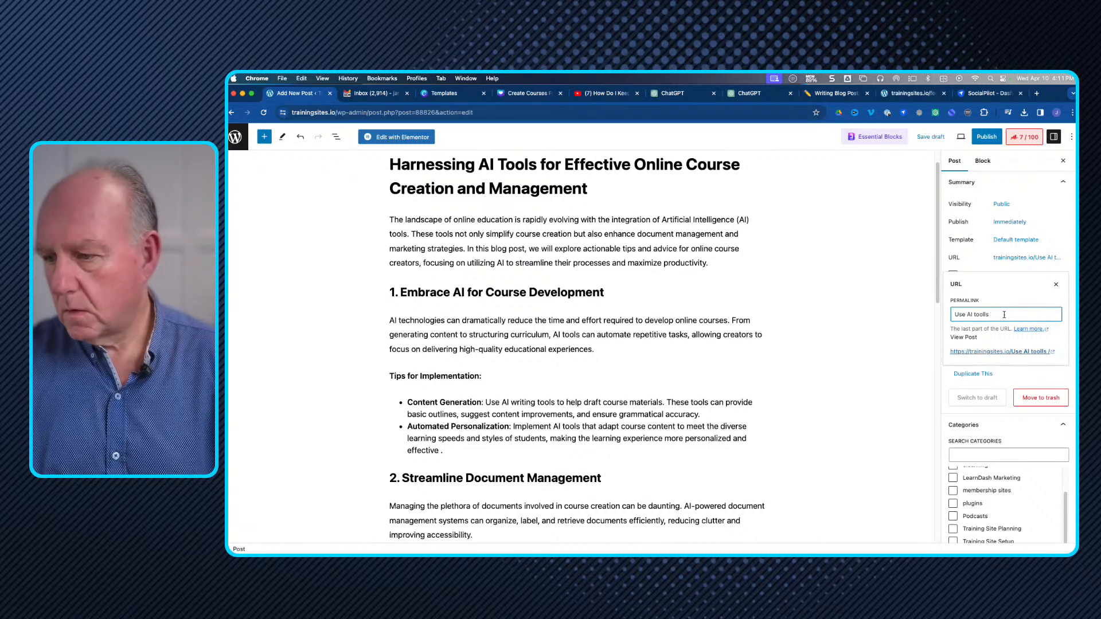
key("BackSpace")
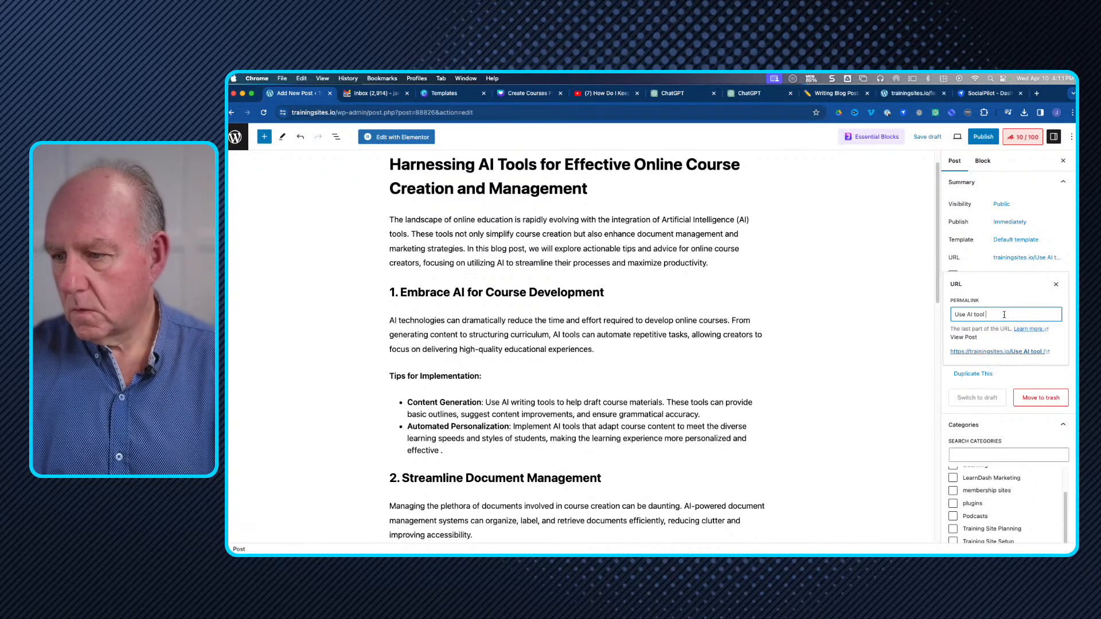
type("TO Mange")
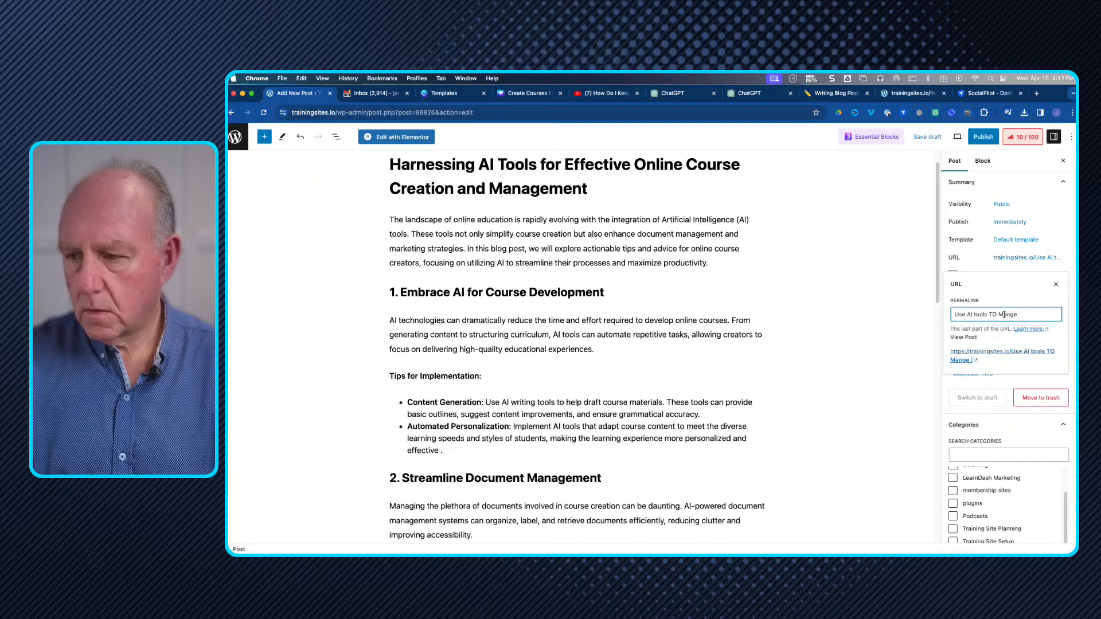
type(" Chat")
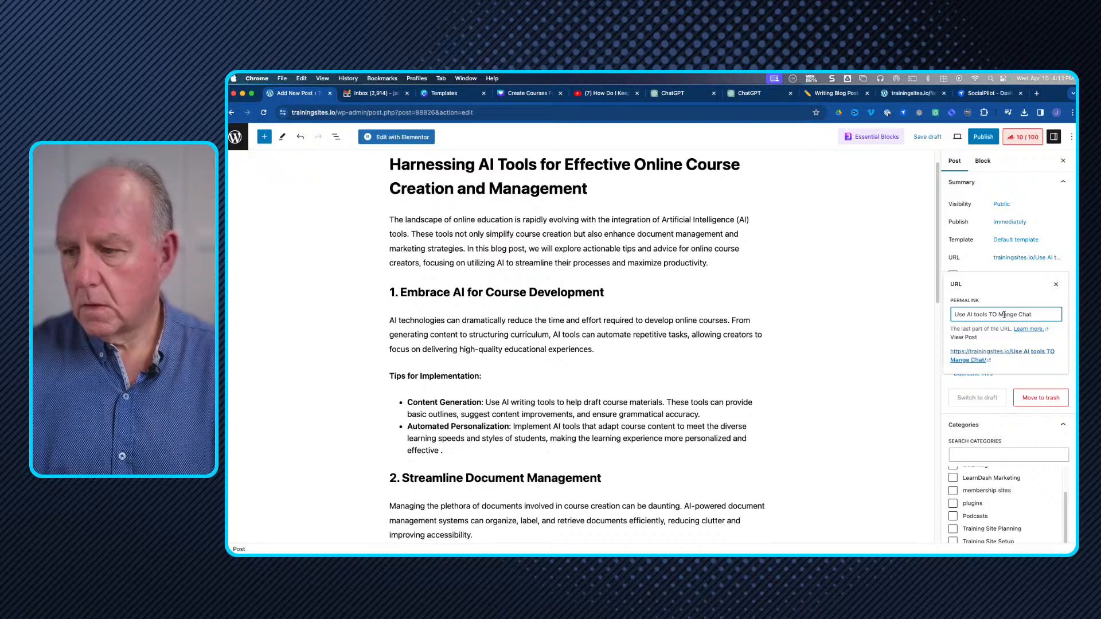
type("gpt")
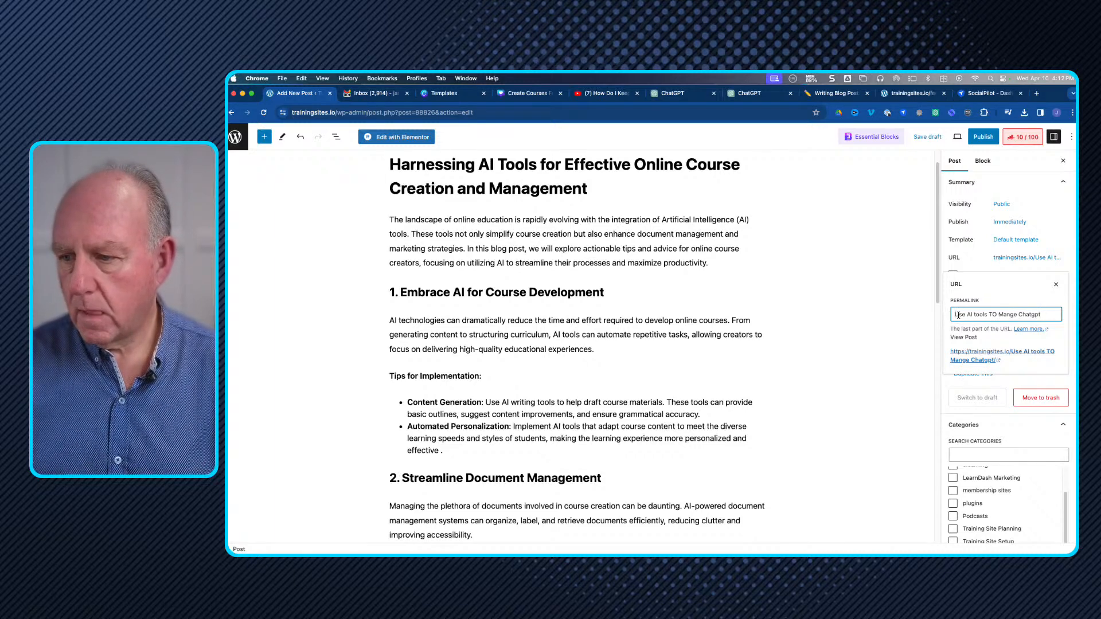
Edit the post's permalink so it reads "AI tools to Mange Chatgpt"
left_click_drag(966, 315, 955, 316)
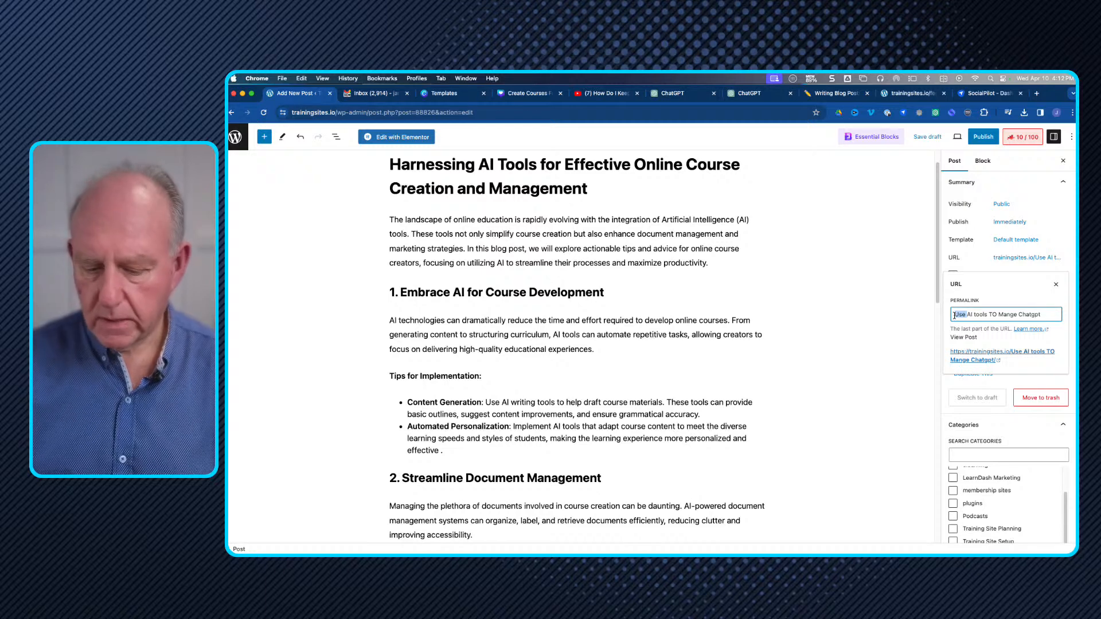
key("BackSpace")
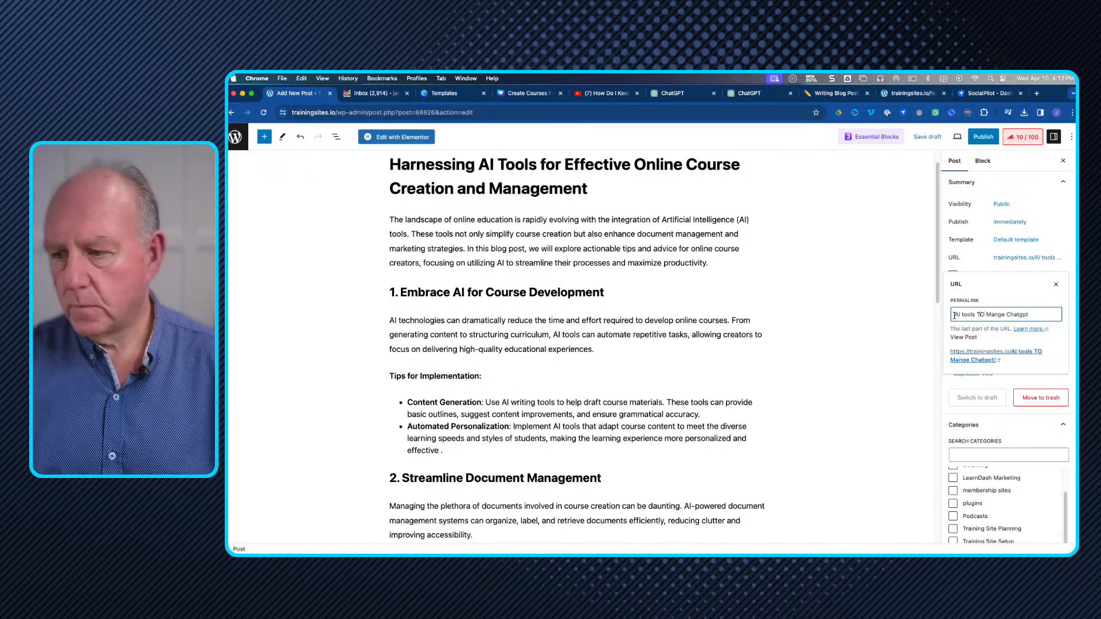
key("Delete")
key("BackSpace")
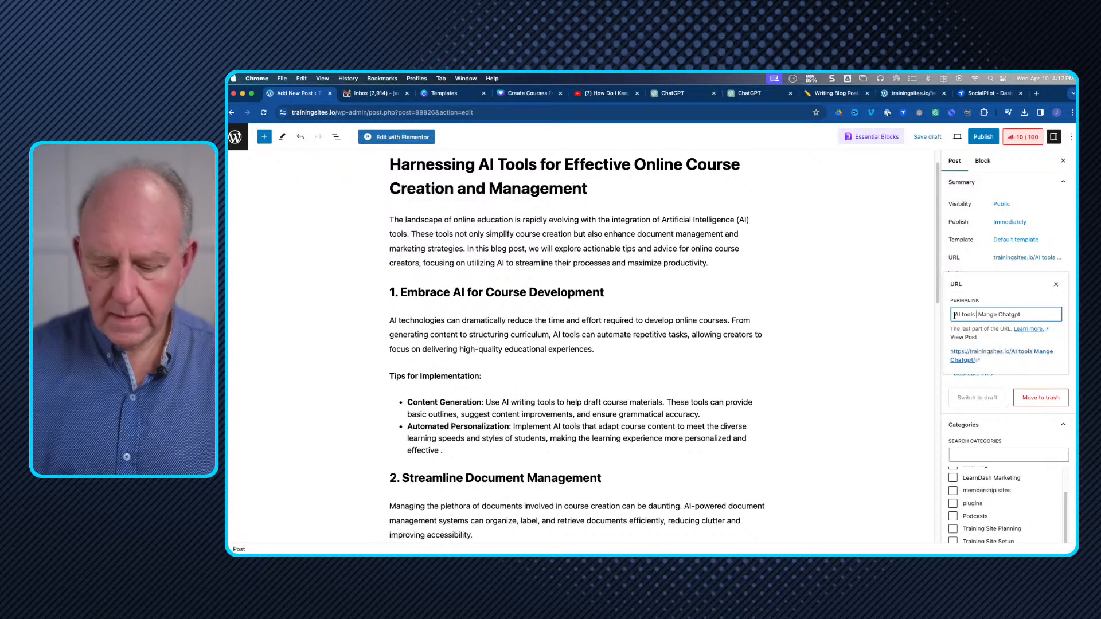
type("to")
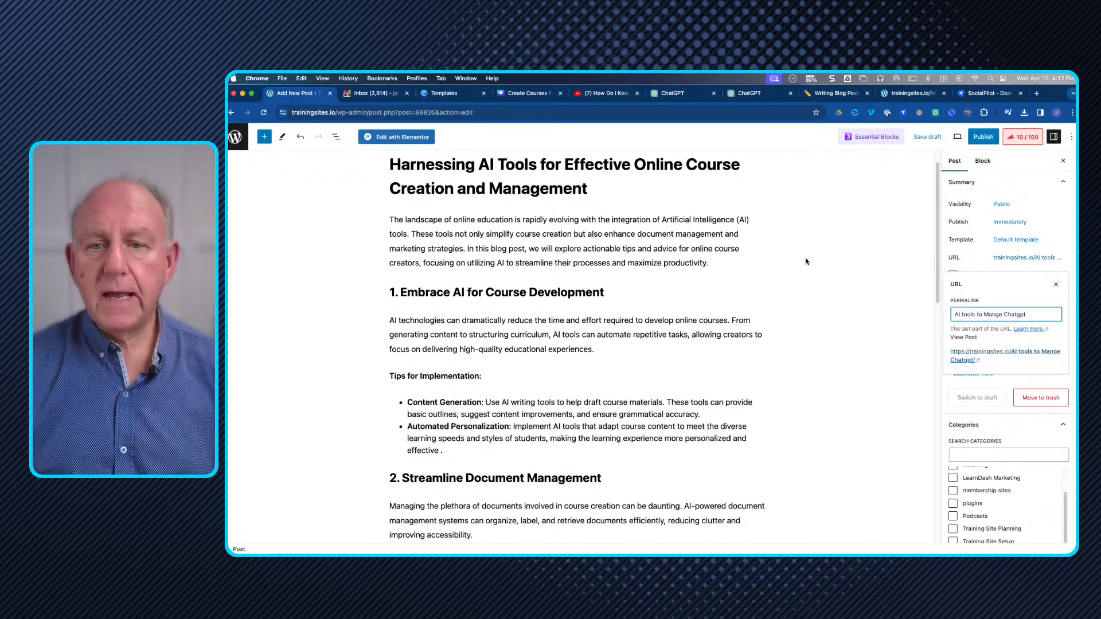
Copy the share link of the YouTube video "How Do I Keep Track Of My AI Chats?"
left_click(601, 94)
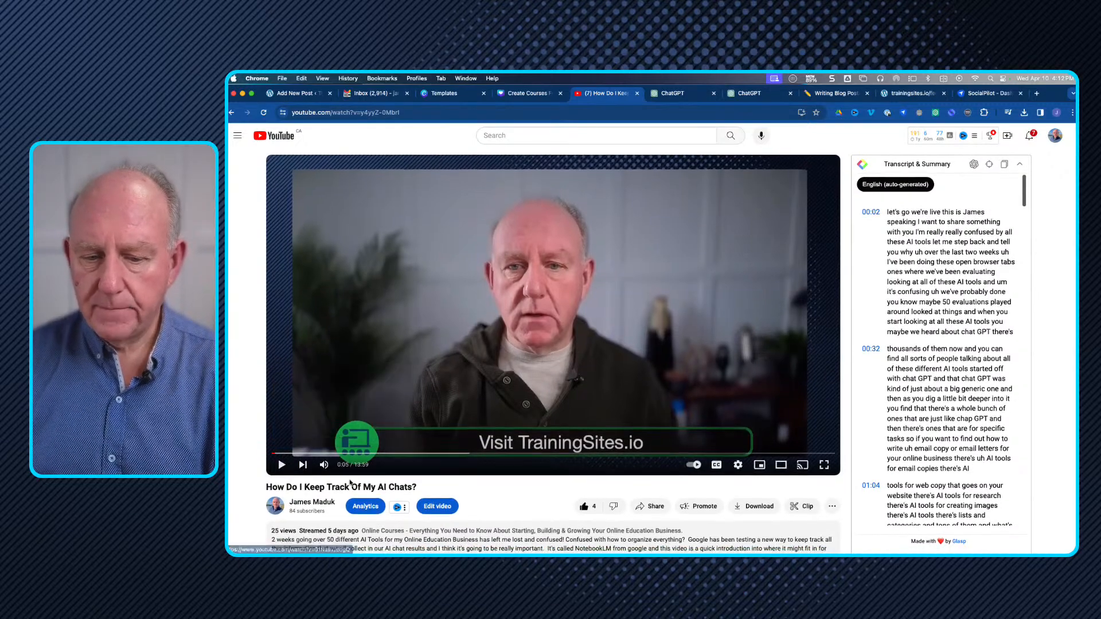
scroll(350, 484, "down", 1)
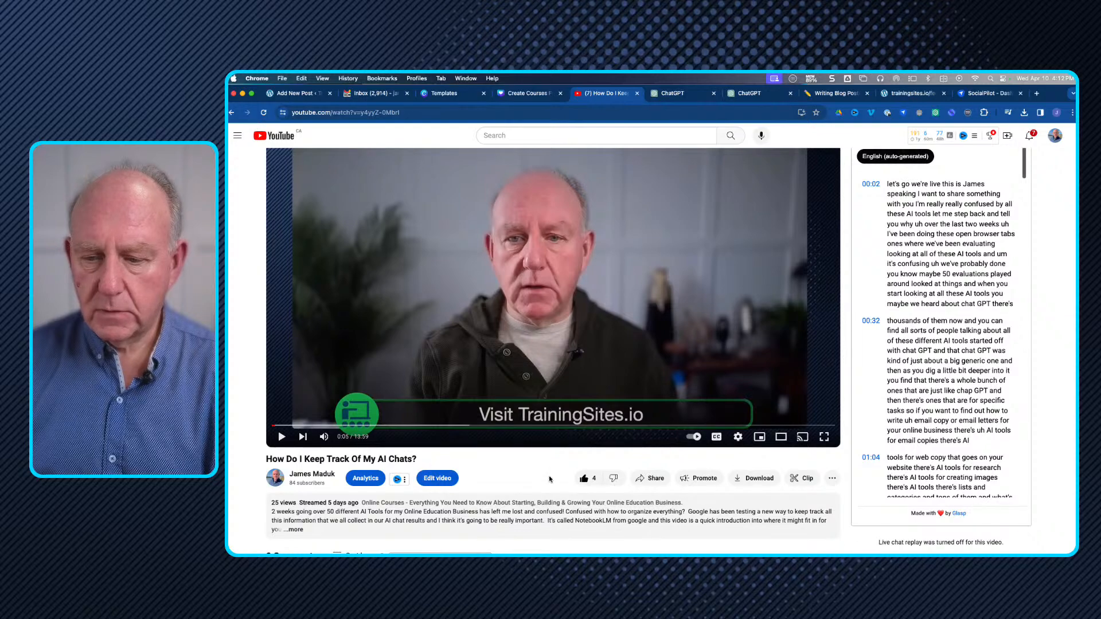
scroll(565, 423, "down", 2)
scroll(565, 422, "up", 3)
scroll(565, 422, "down", 1)
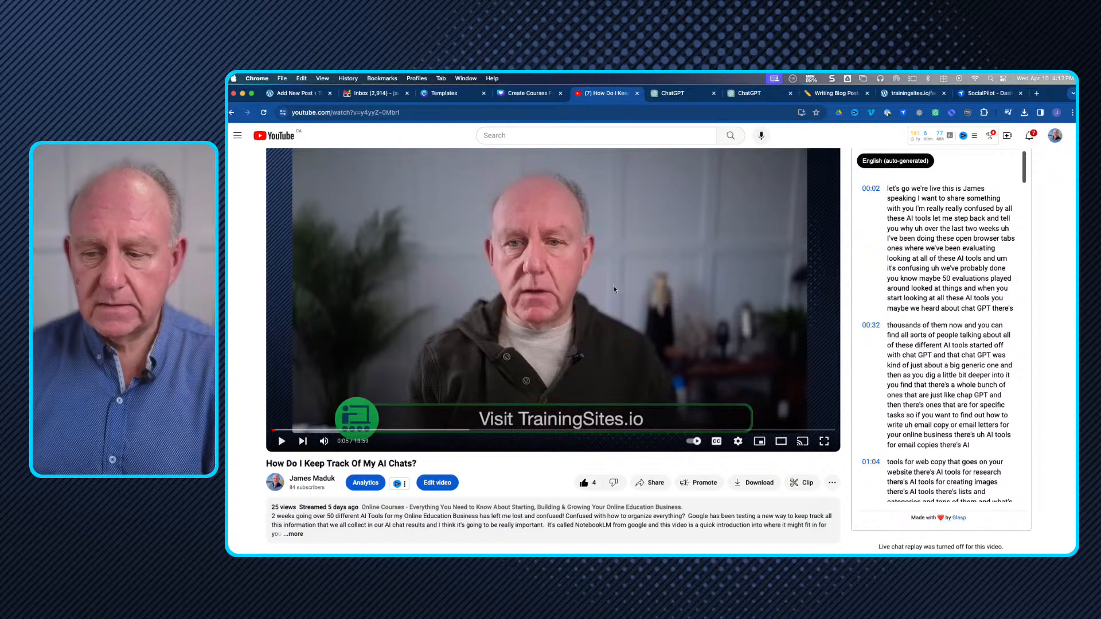
left_click(653, 483)
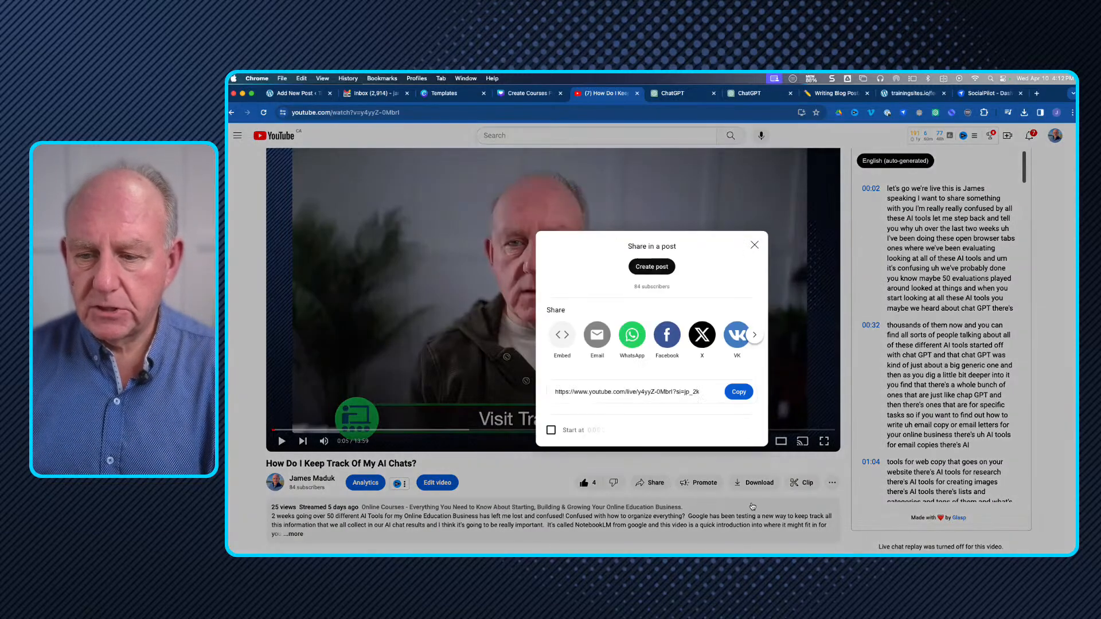
left_click(739, 394)
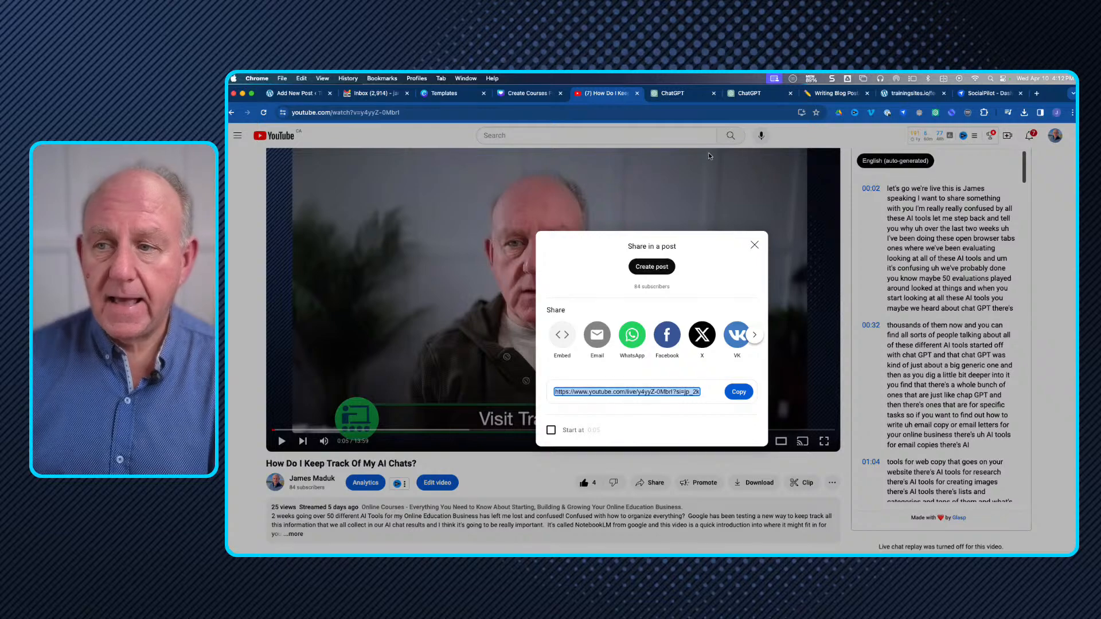
Embed the copied YouTube video in the WordPress post, in a new block below section 1's tips list
left_click(291, 95)
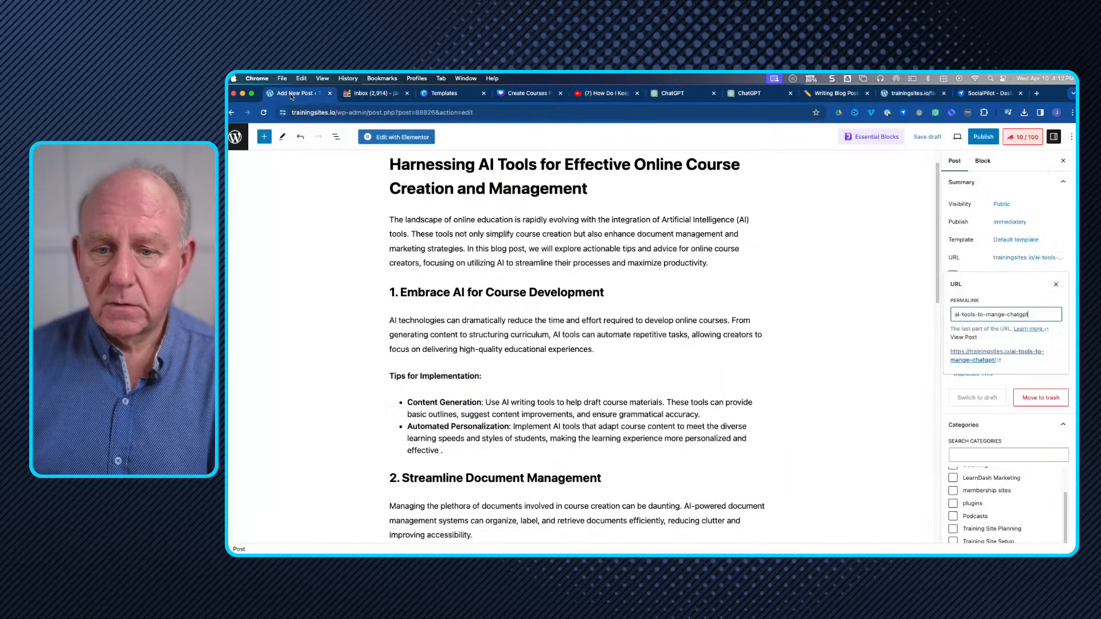
scroll(593, 351, "down", 2)
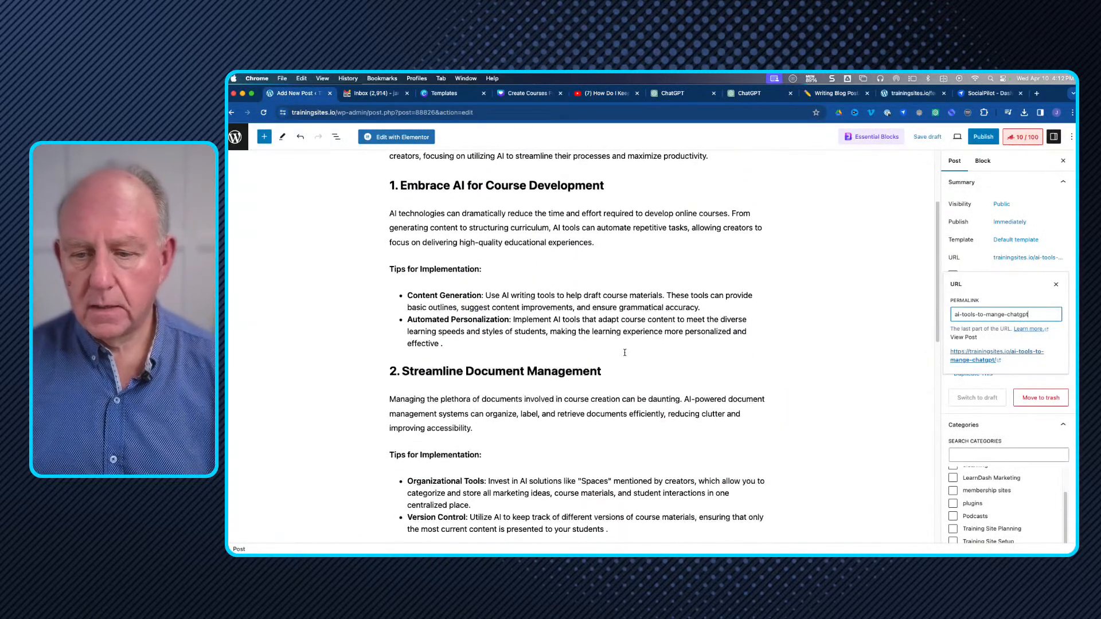
scroll(625, 353, "down", 2)
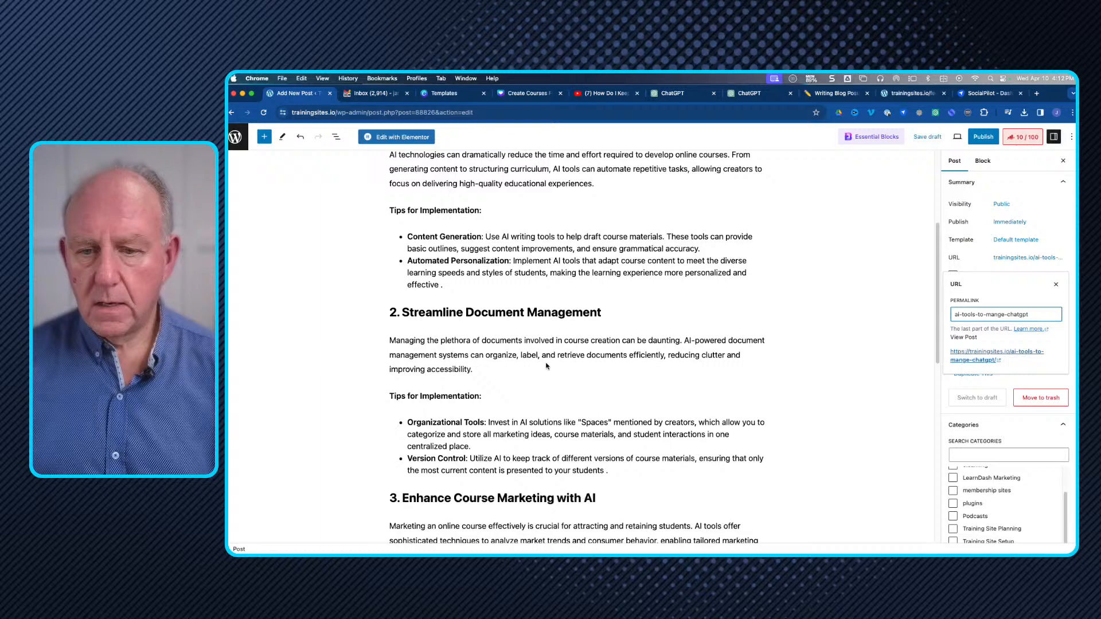
left_click(461, 286)
key("Return")
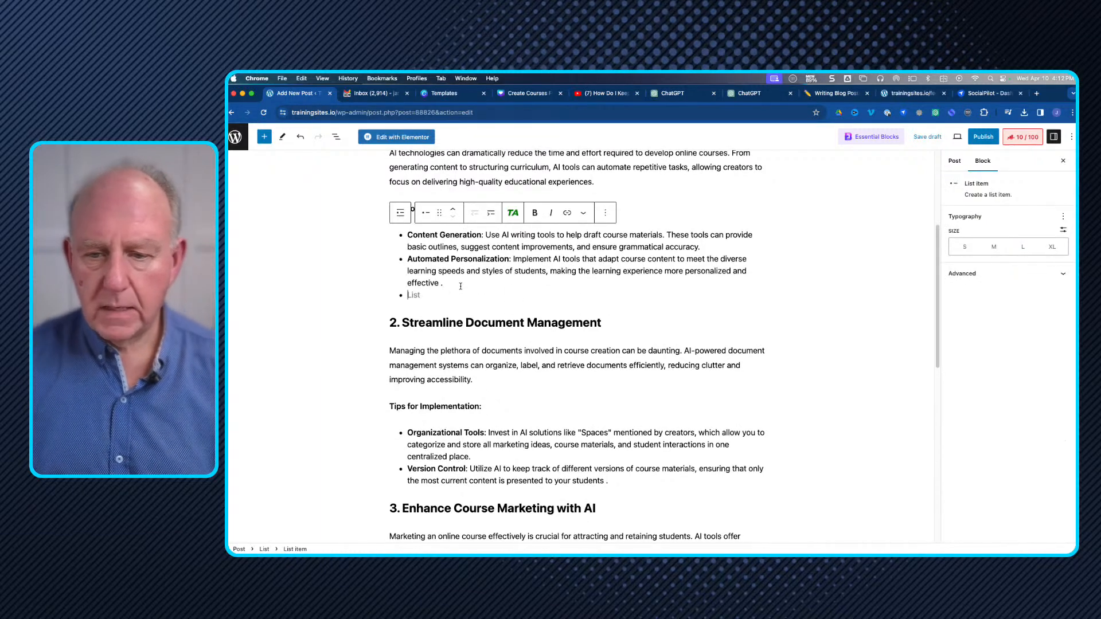
key("Return")
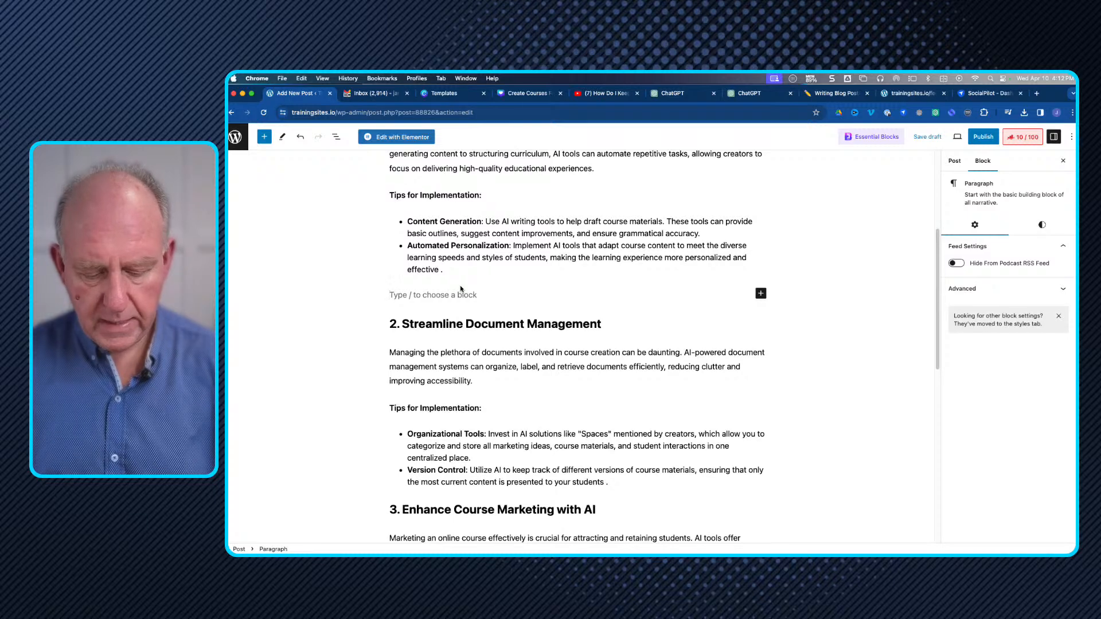
key("super+v")
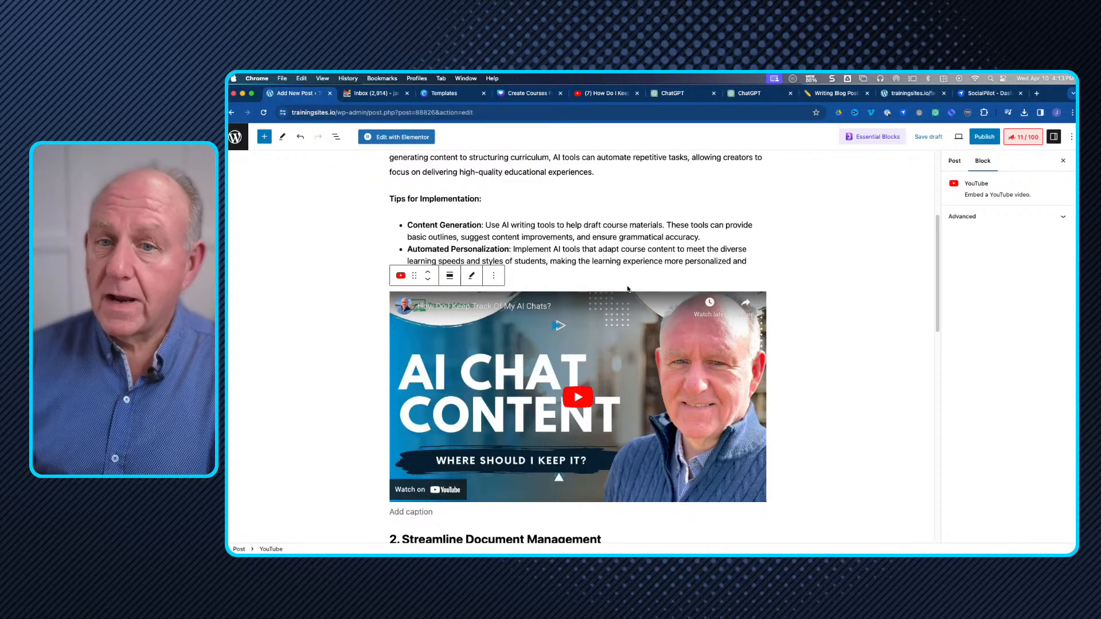
Check the Canva thumbnail design and open the file selection for uploading the WordPress post's featured image
left_click(529, 96)
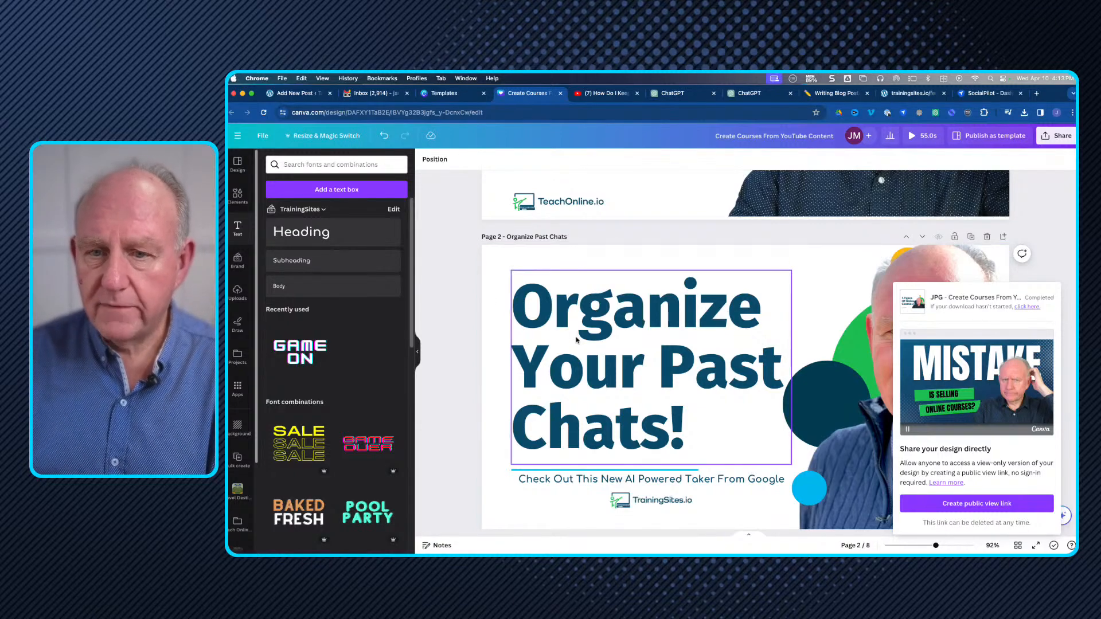
left_click(299, 94)
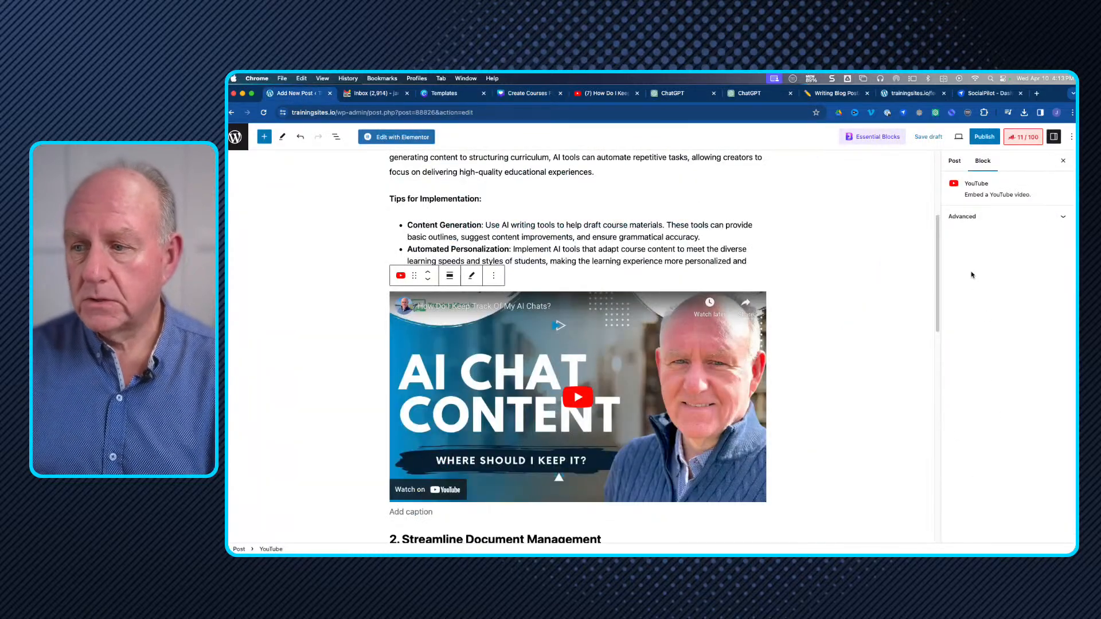
left_click(954, 161)
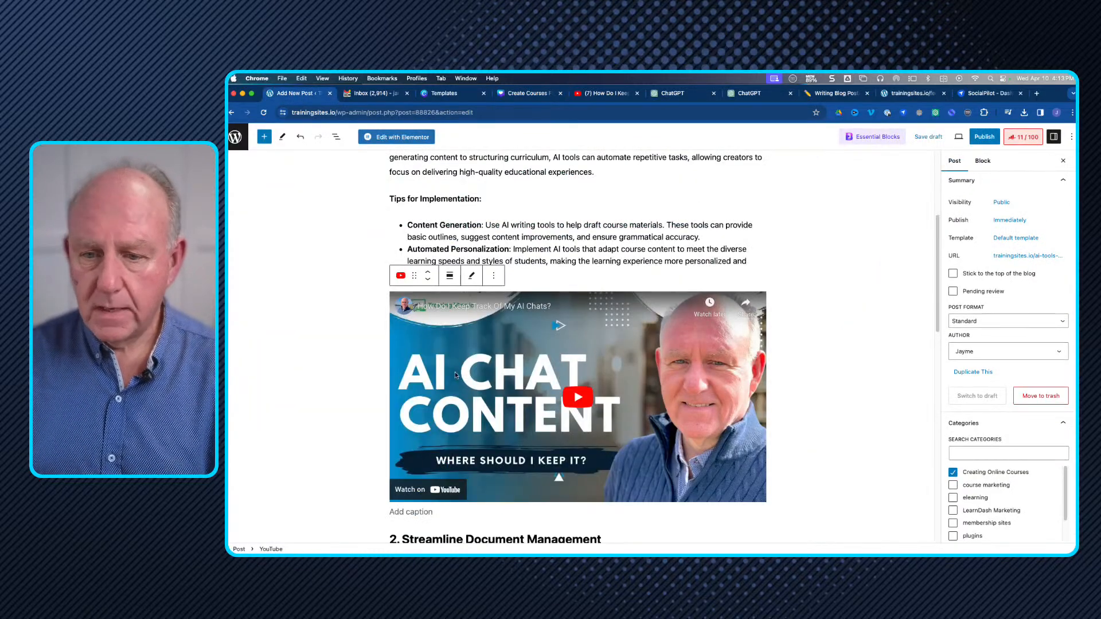
scroll(984, 408, "down", 3)
scroll(983, 407, "down", 10)
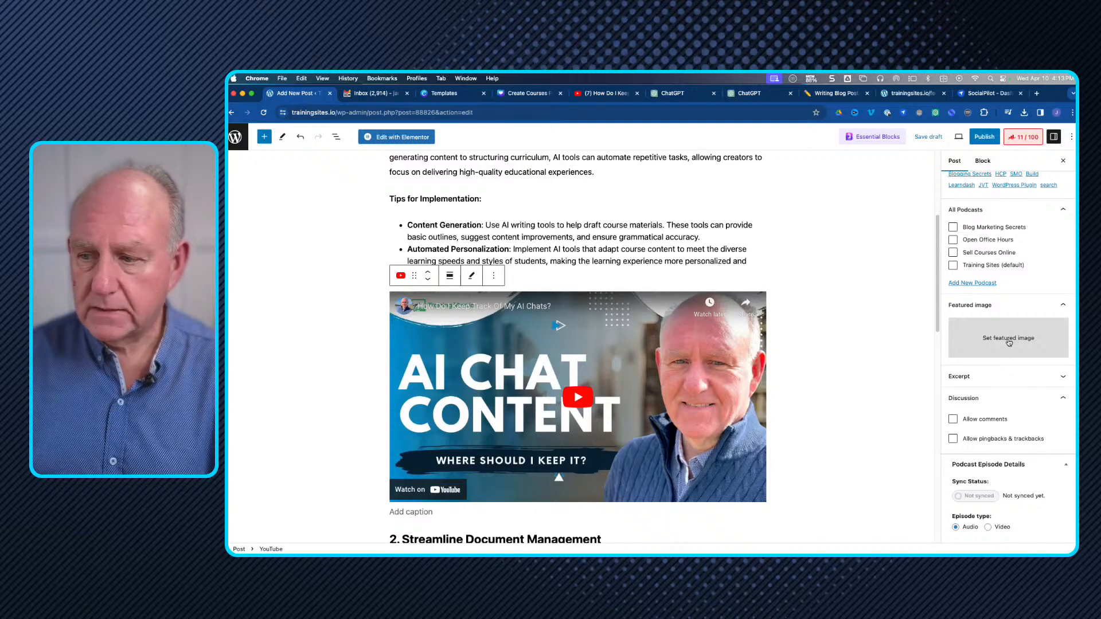
left_click(1008, 340)
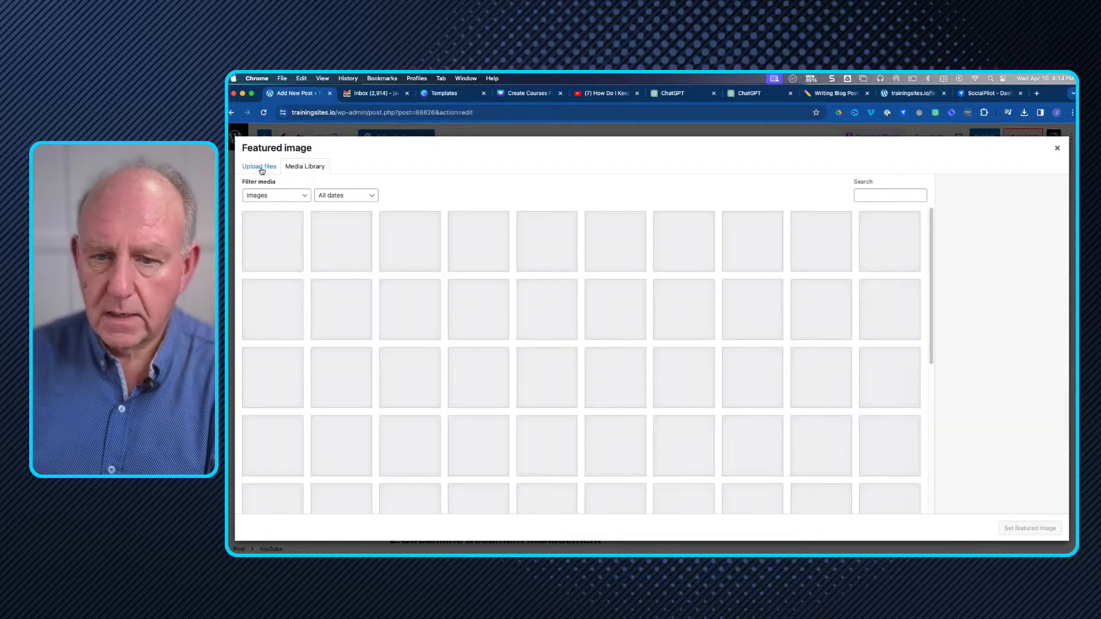
left_click(260, 168)
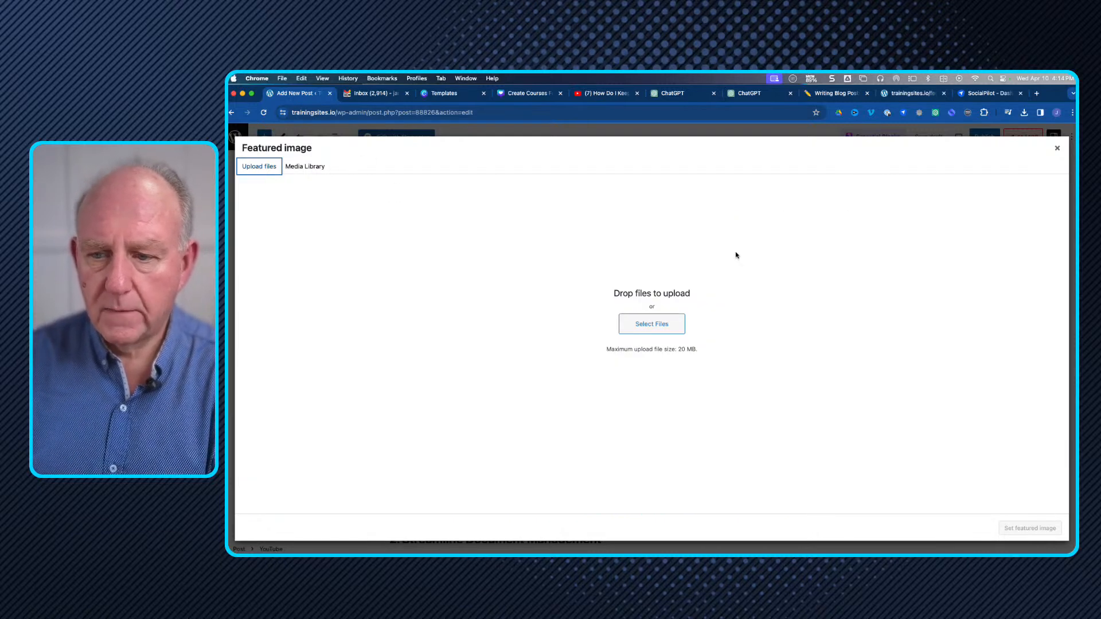
left_click(648, 326)
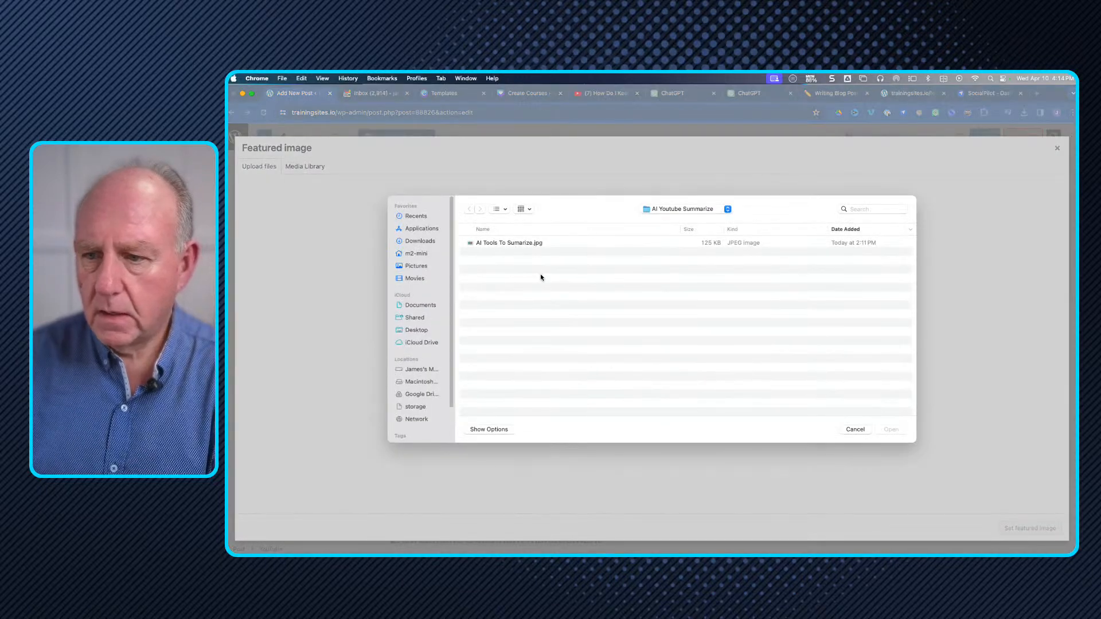
Upload "AI Tools To Sumarize.jpg" from the AI Youtube Summarize folder and close the media library without setting a featured image
left_click(662, 210)
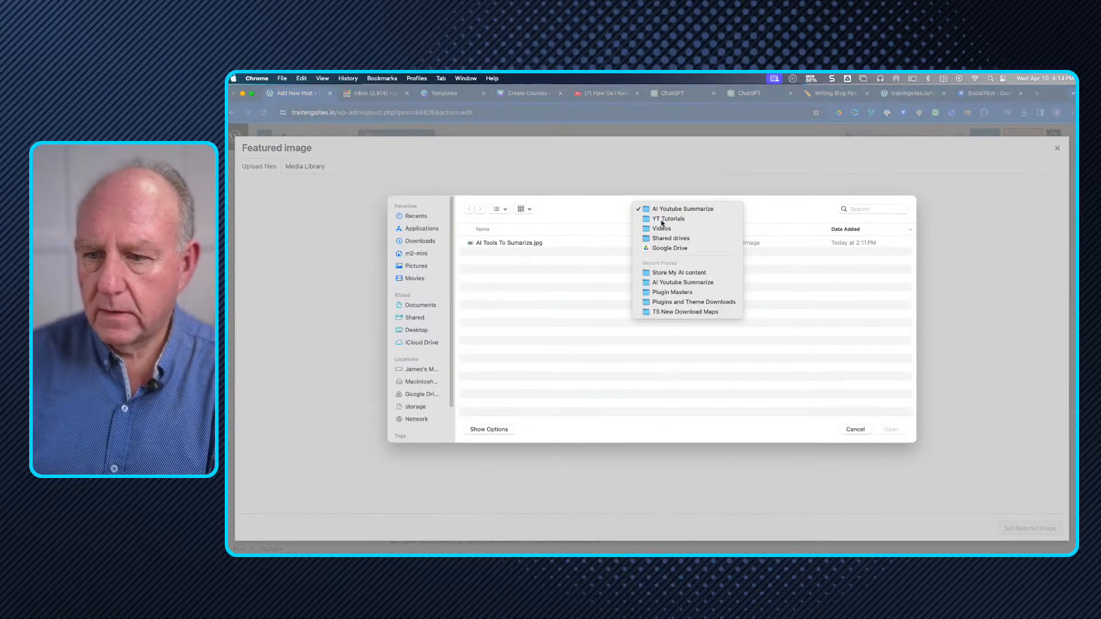
left_click(661, 218)
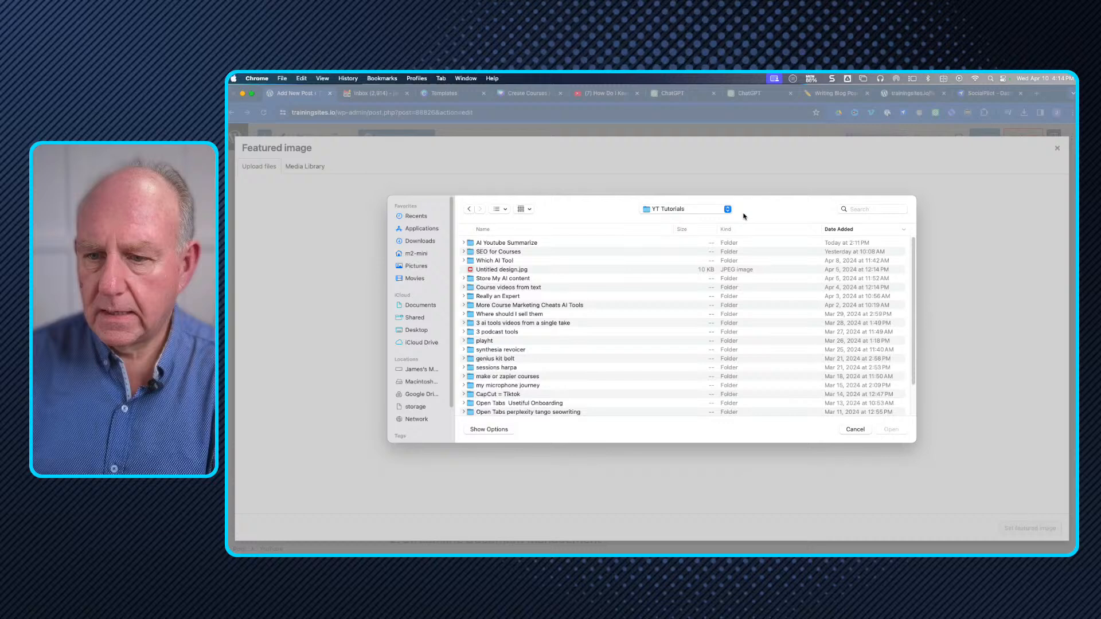
left_click(843, 231)
left_click(845, 231)
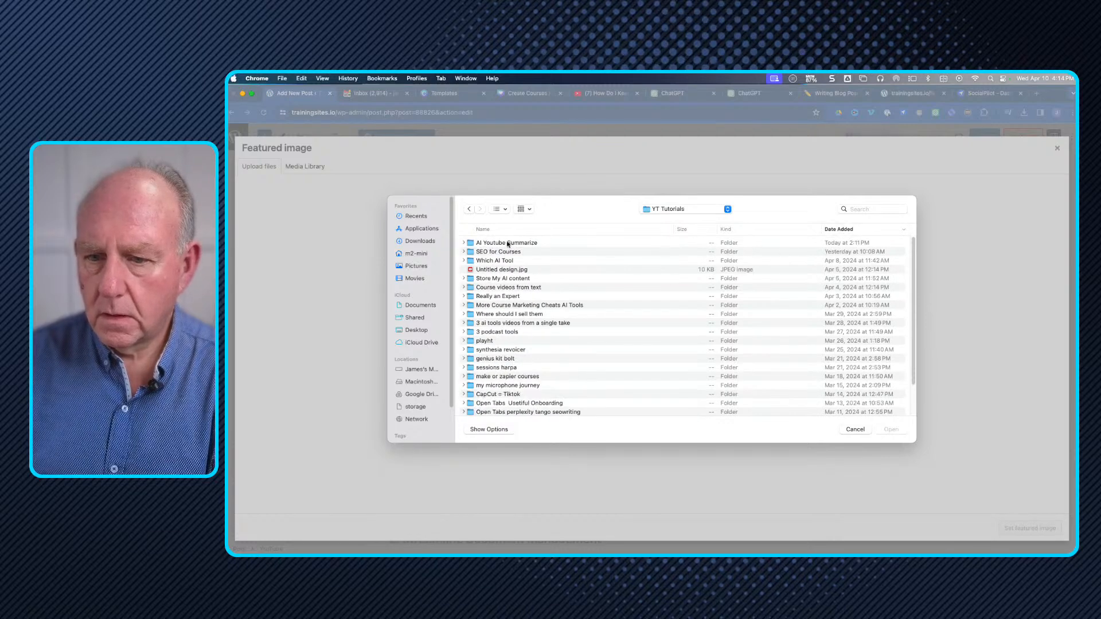
left_click(463, 243)
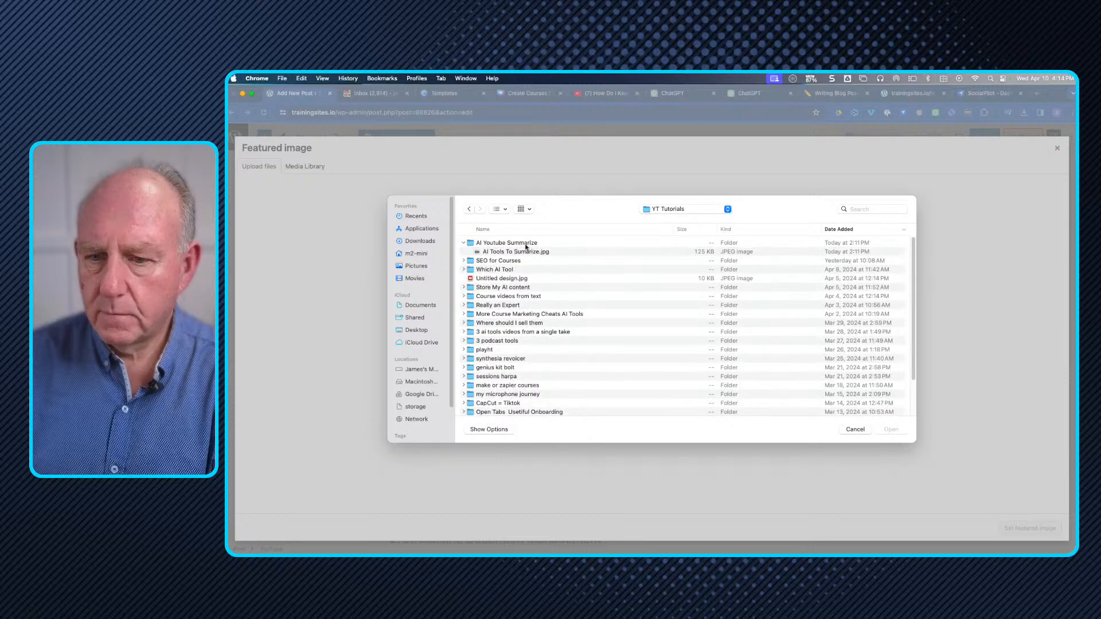
left_click(517, 252)
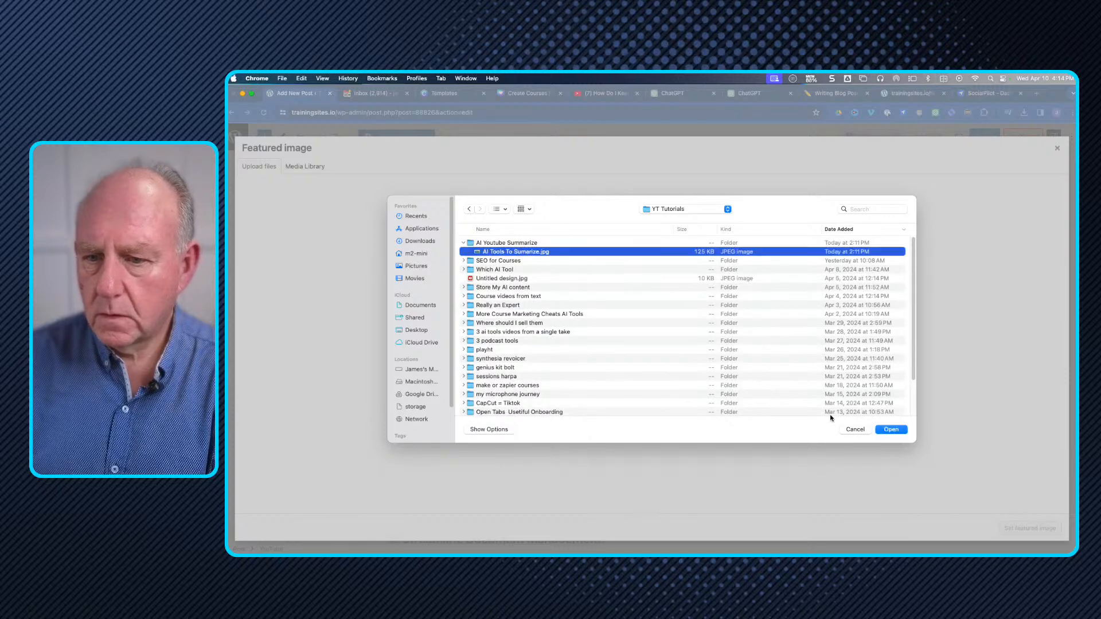
left_click(888, 431)
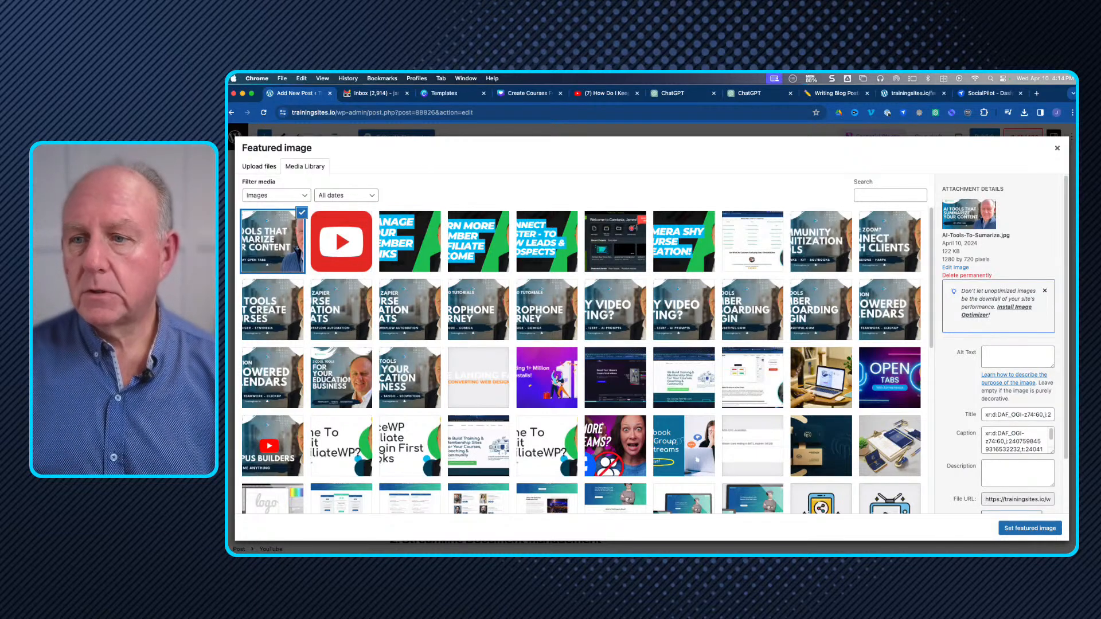
left_click(1057, 148)
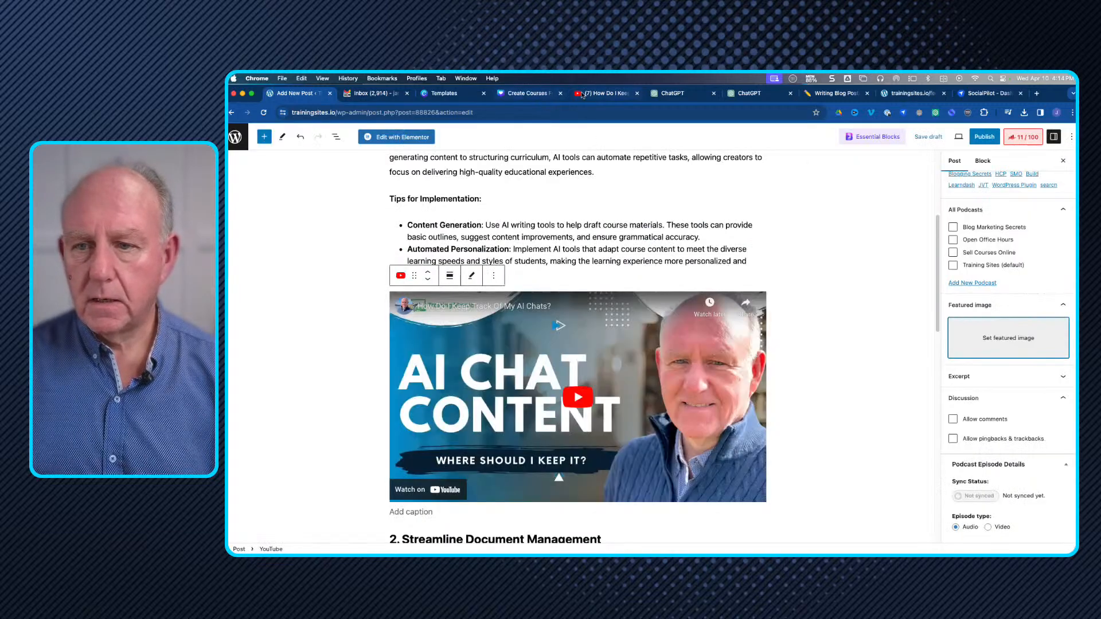
Switch to the Canva thumbnail design and set its download file type to JPG
left_click(529, 95)
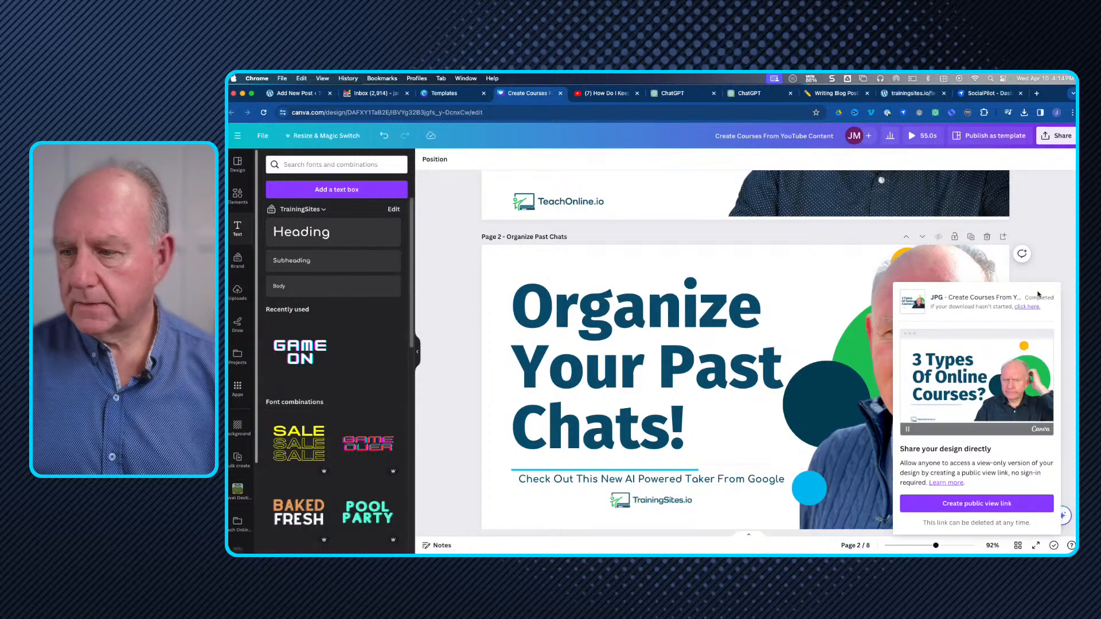
left_click(1048, 219)
left_click(1057, 136)
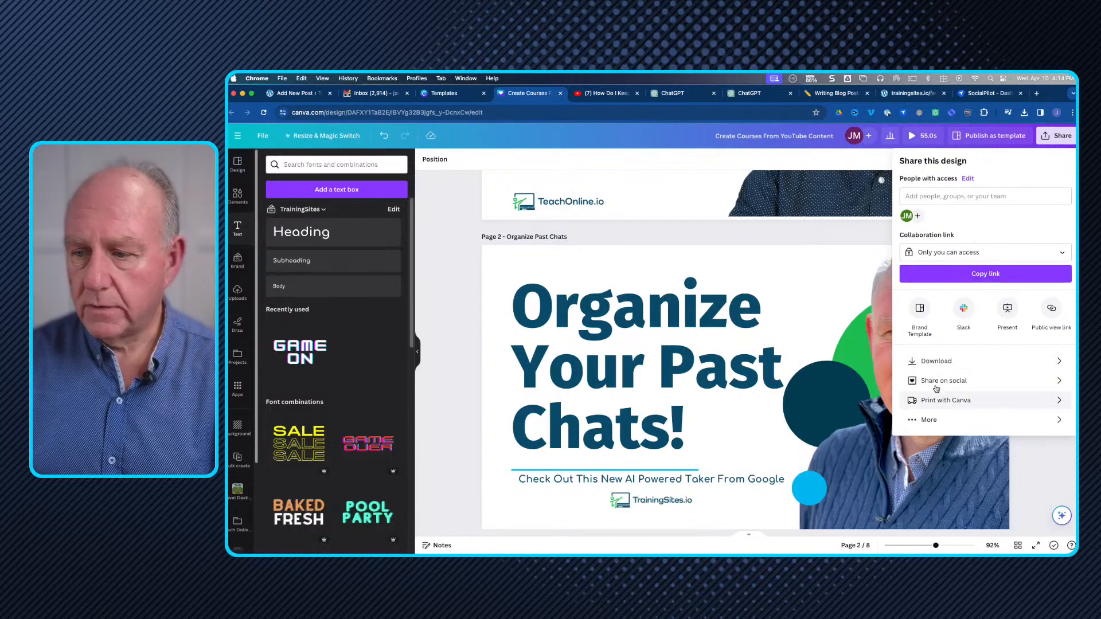
left_click(938, 361)
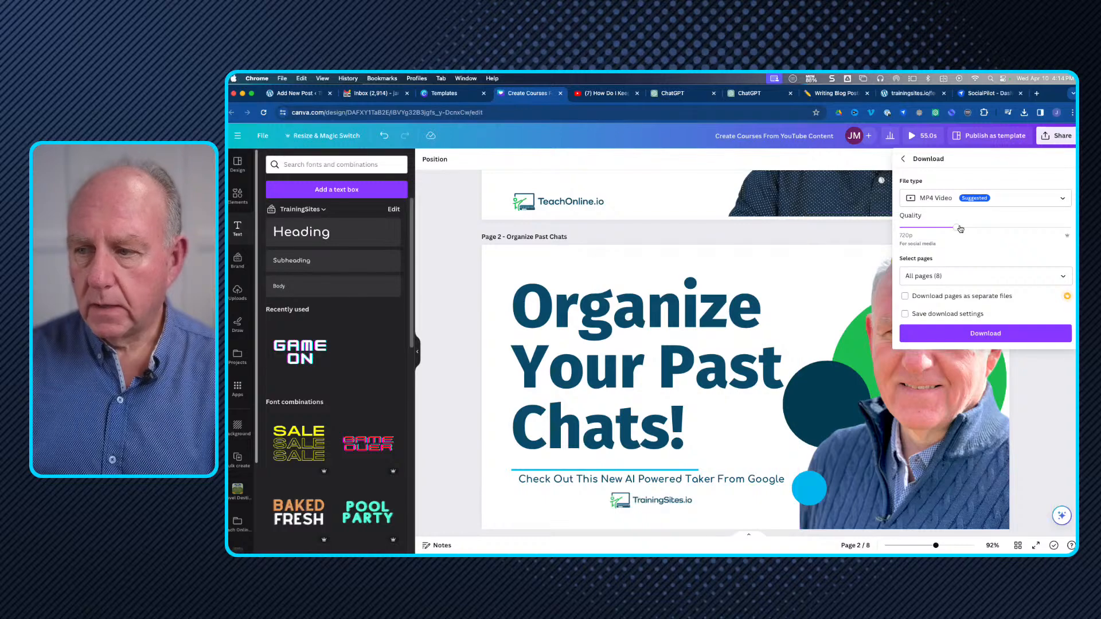
left_click(940, 199)
left_click(932, 229)
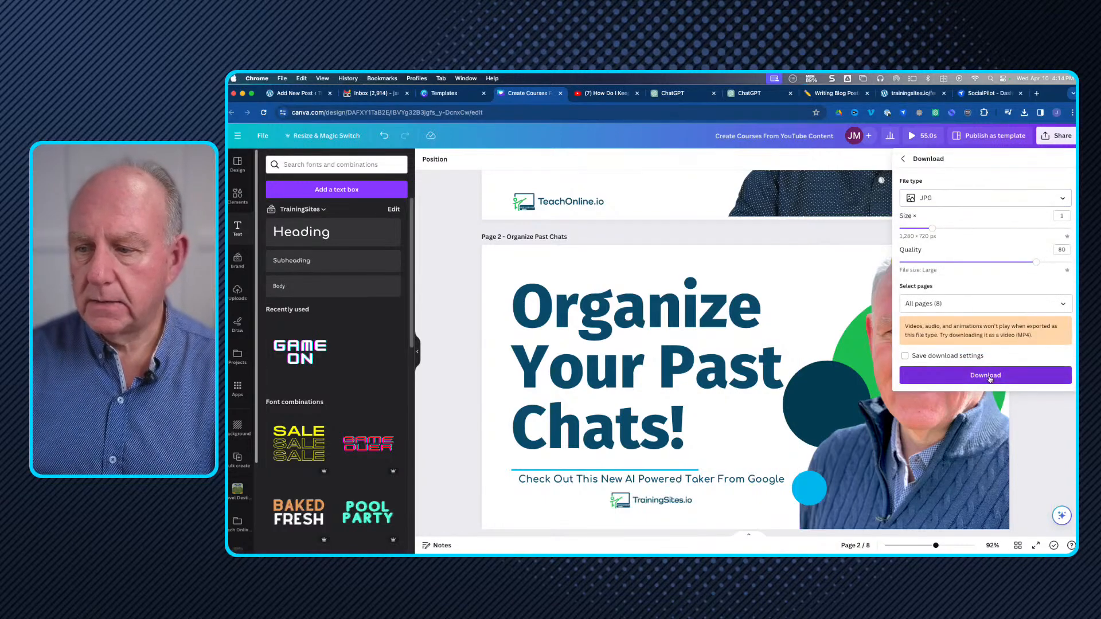
Download only the current page (Page 2) and save it as Organize Past Chats in the Store My AI content folder
left_click(972, 304)
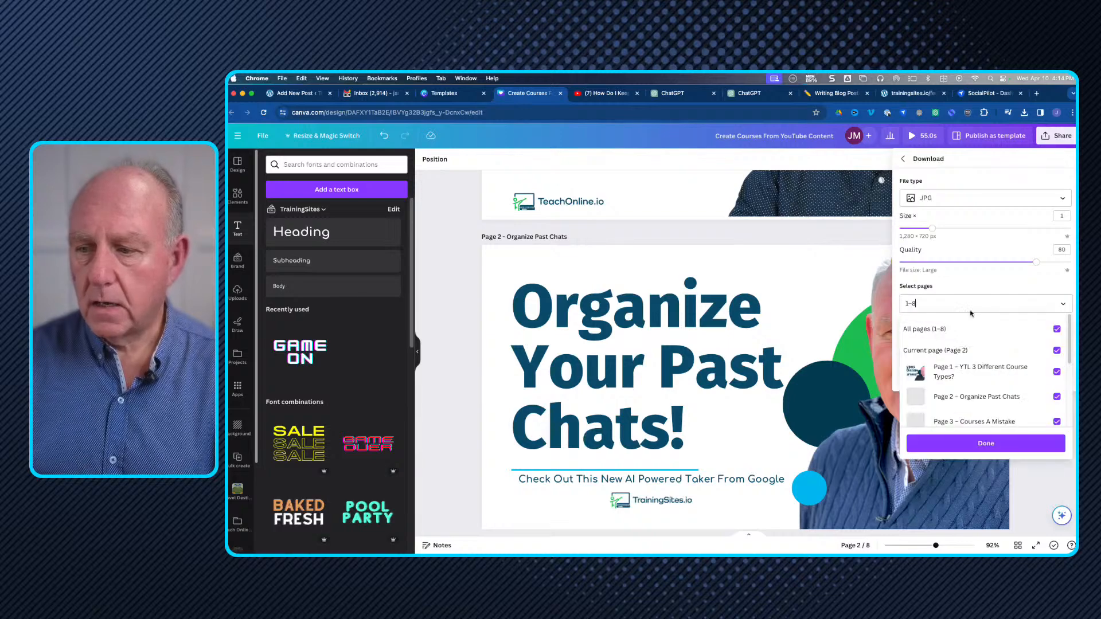
left_click(1058, 330)
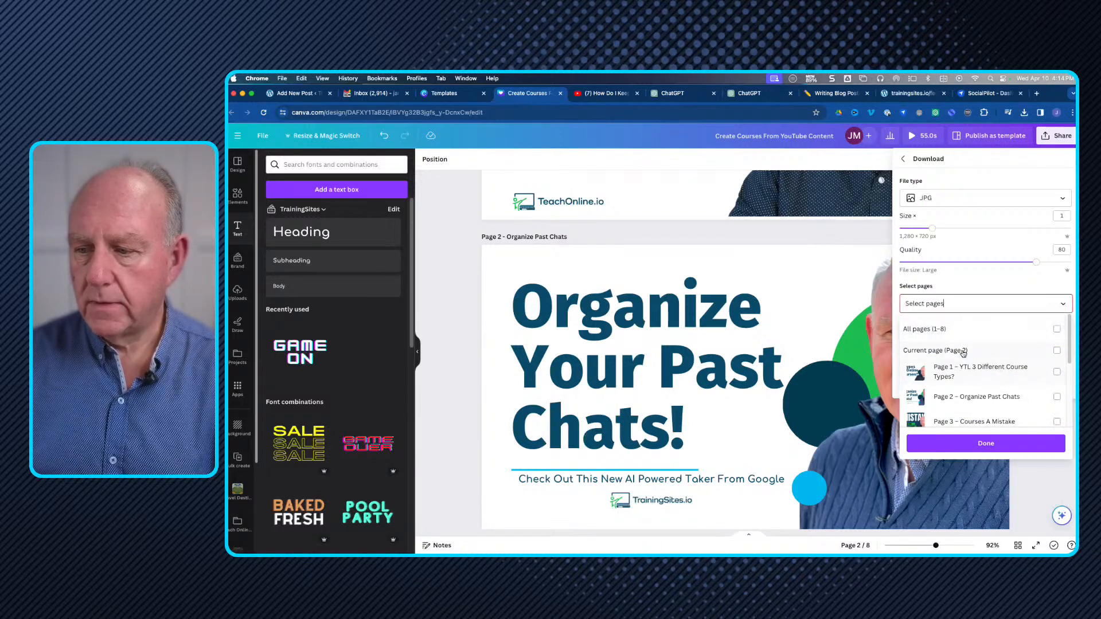
left_click(1056, 351)
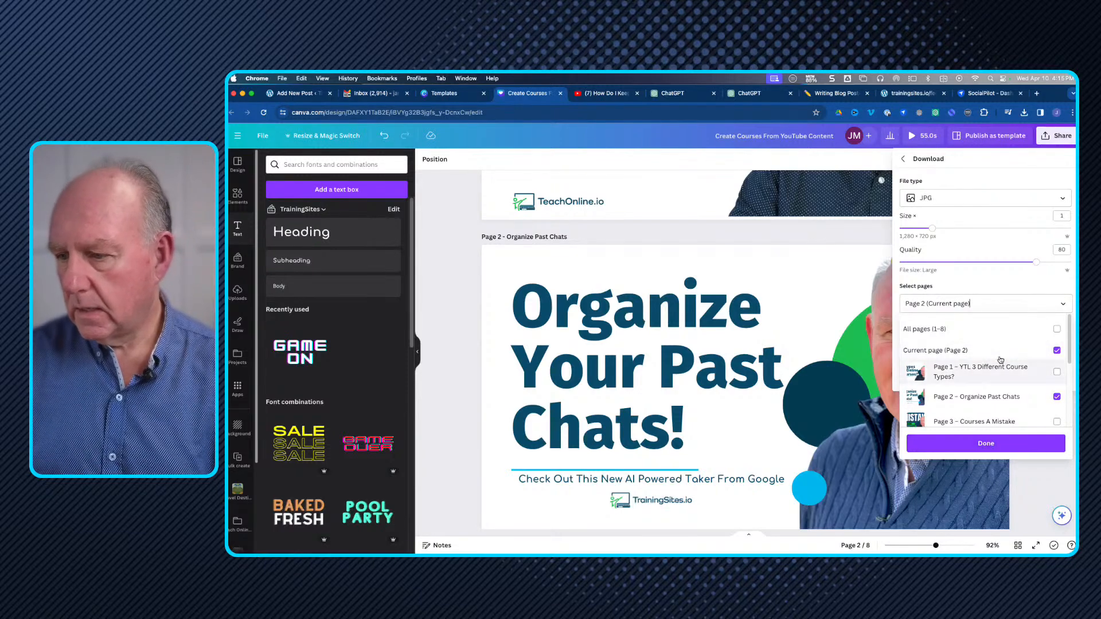
left_click(983, 445)
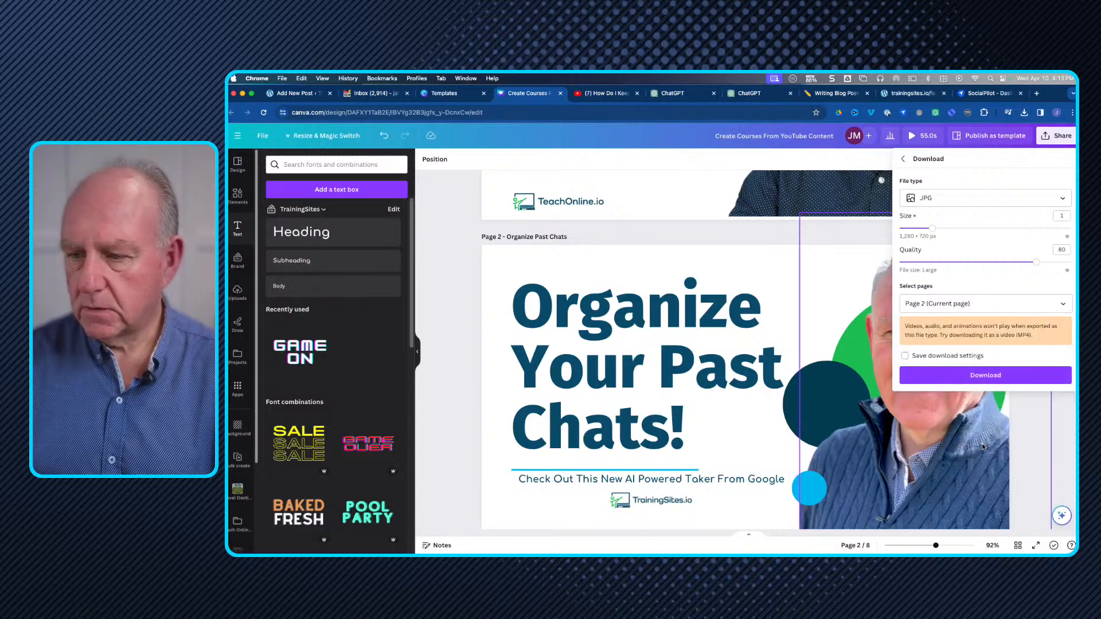
left_click(992, 376)
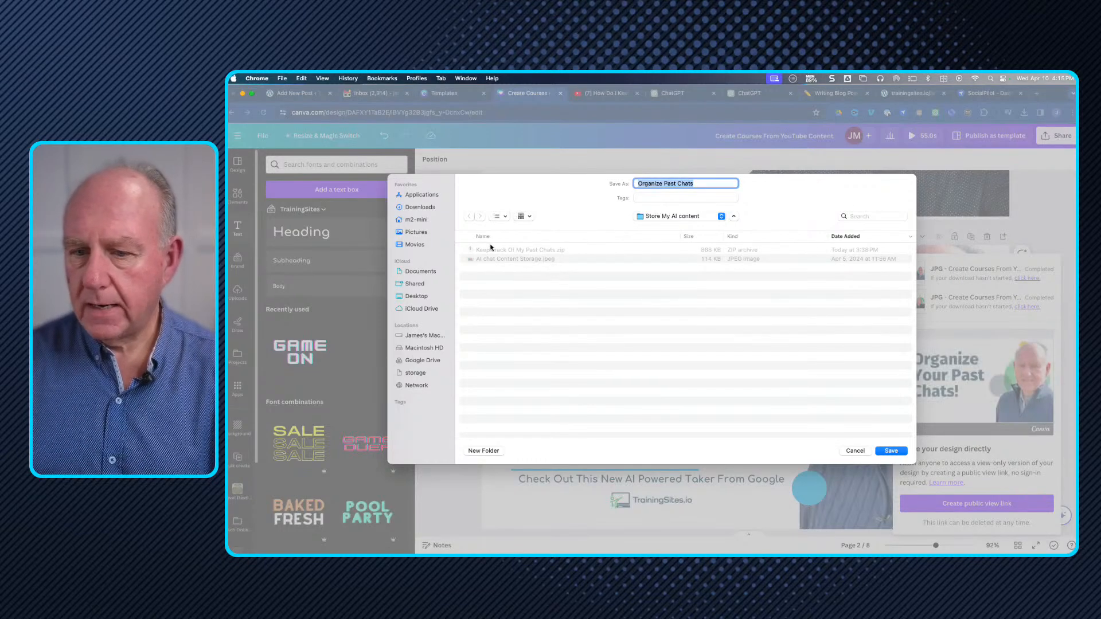
left_click(891, 451)
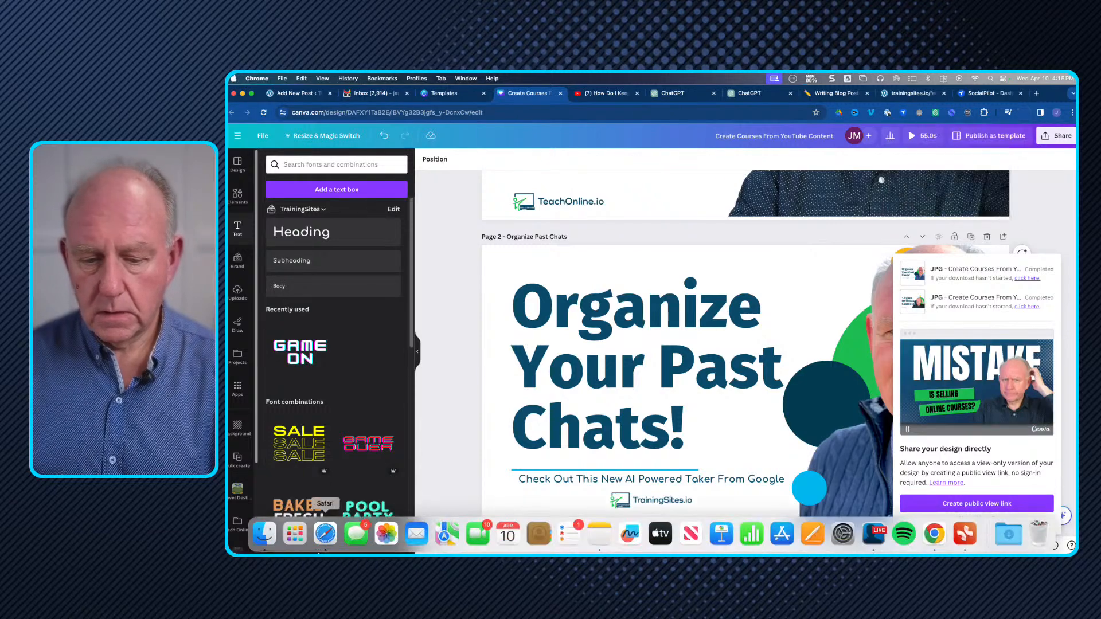
Switch to Finder, open Organize Past Chats.jpg from the recent files, and return to Chrome
left_click(263, 539)
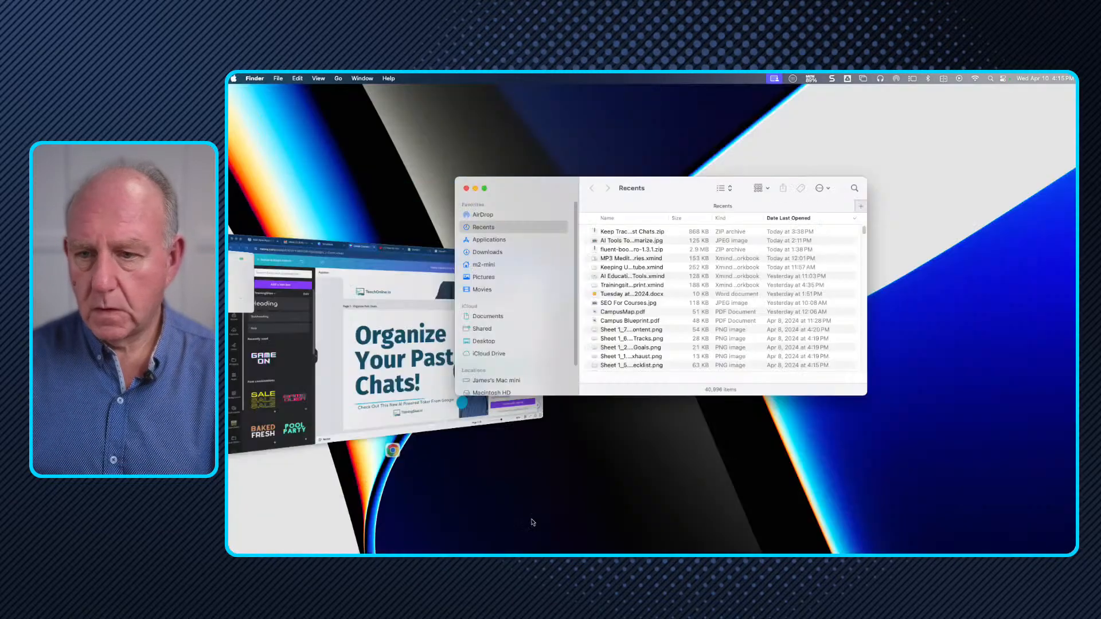
left_click(621, 232)
left_click(622, 240)
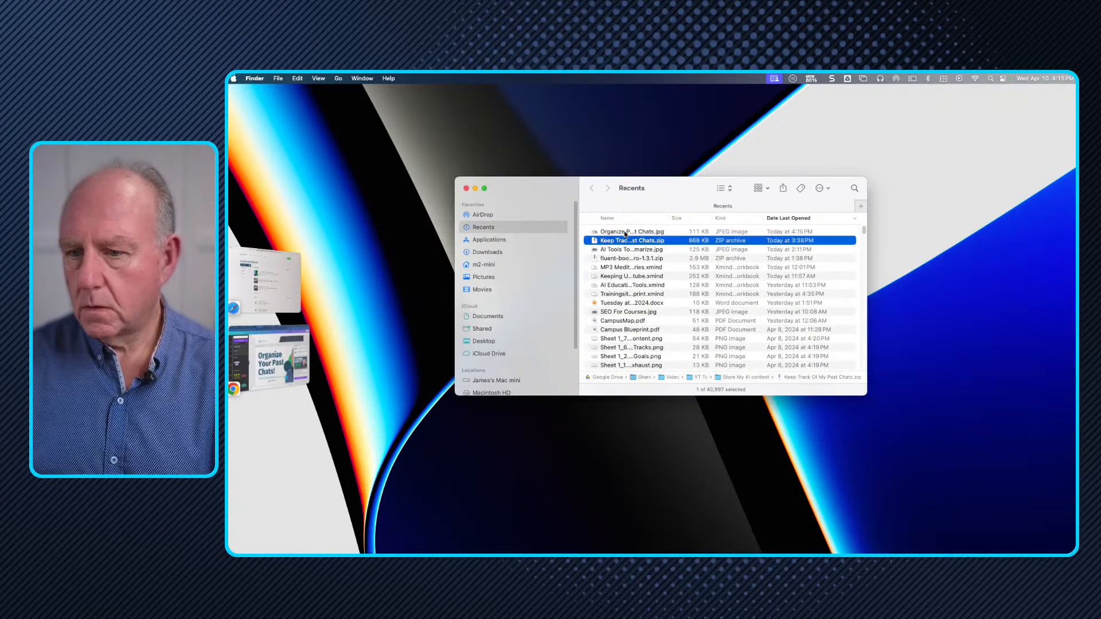
left_click(621, 232)
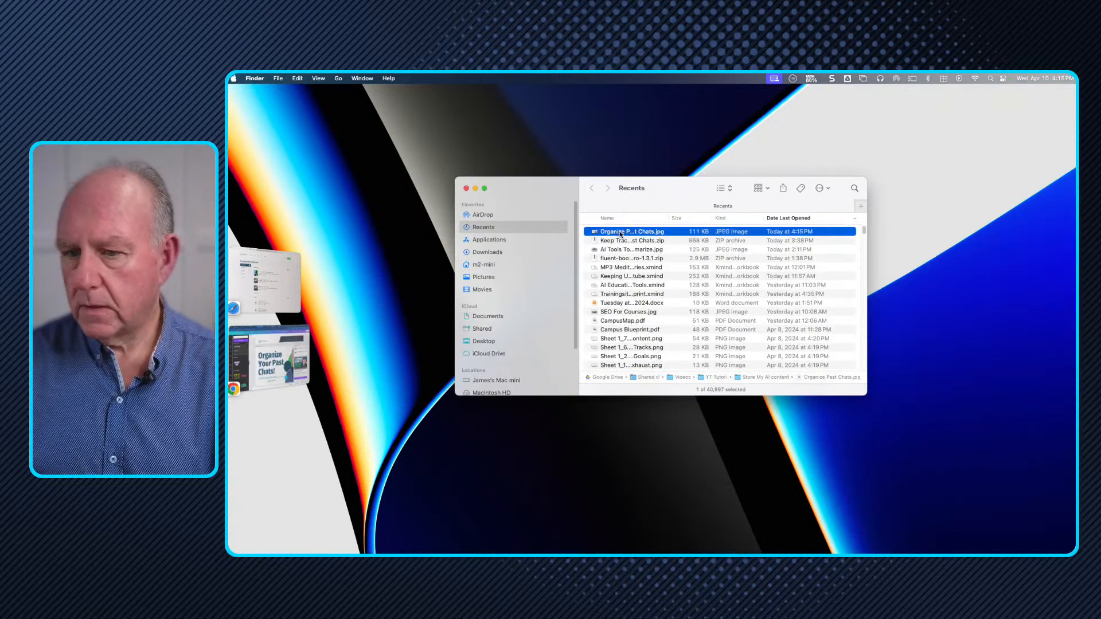
double_click(620, 232)
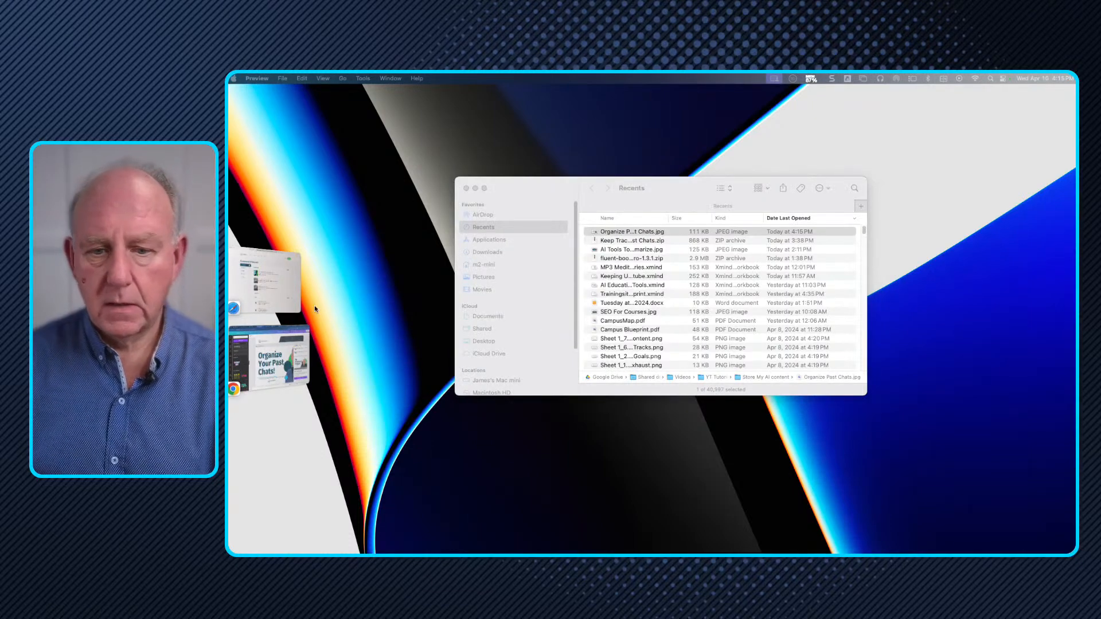
left_click(274, 357)
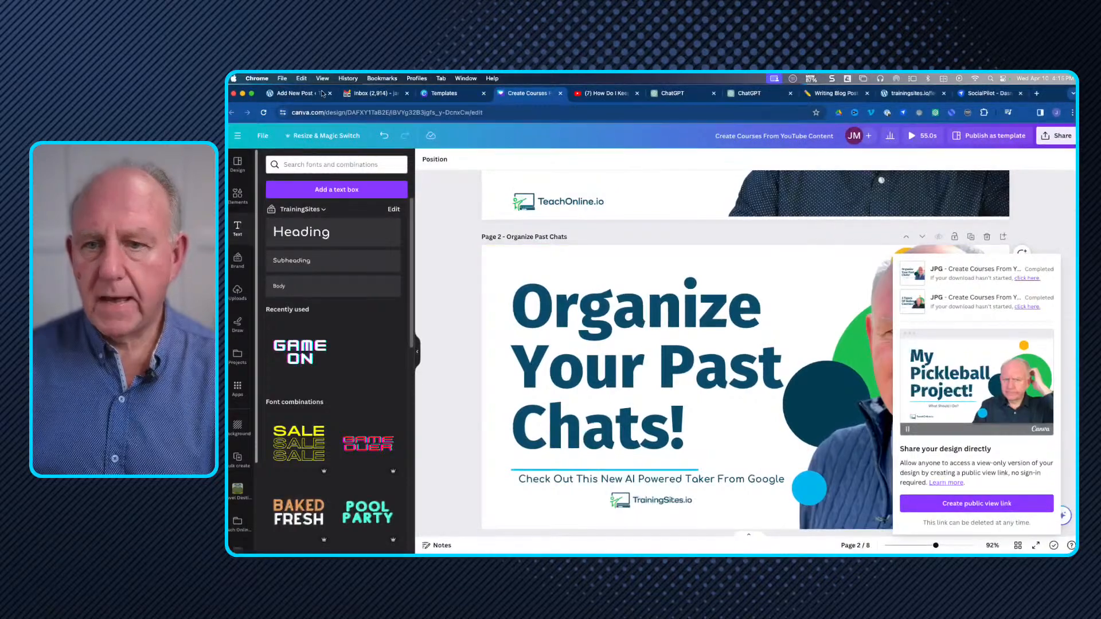
Switch to the WordPress post and open the file upload for its featured image
left_click(295, 95)
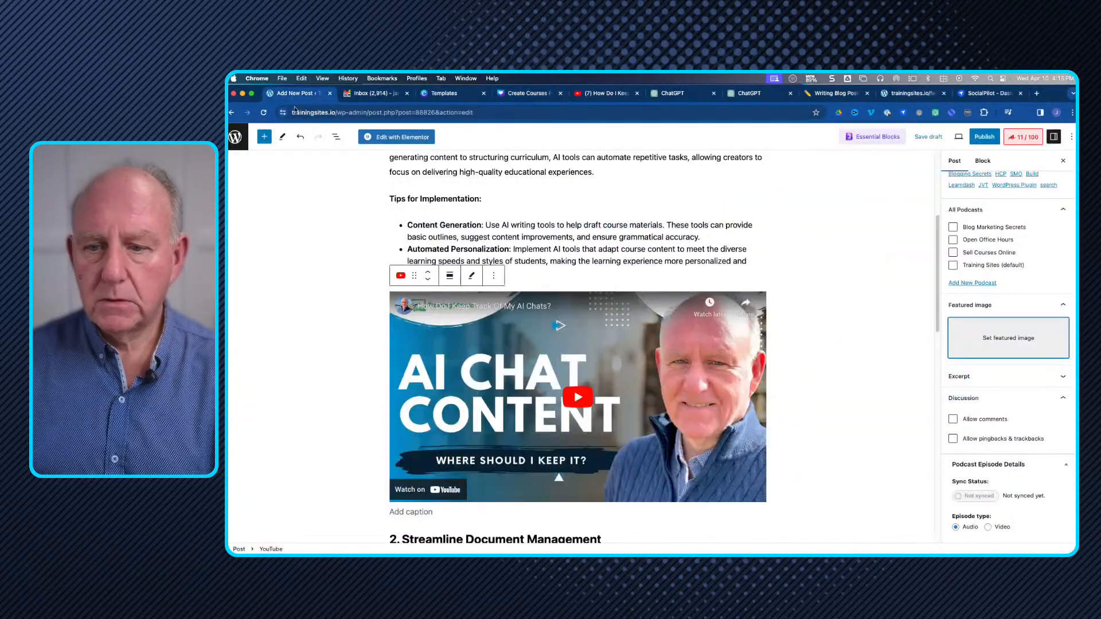
left_click(1008, 342)
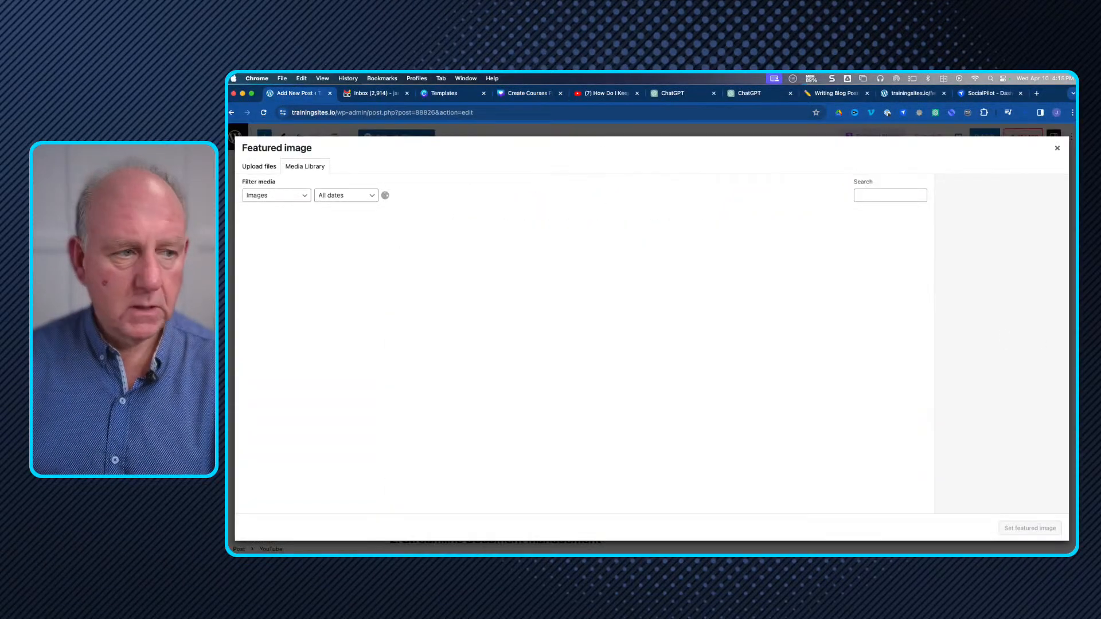
left_click(260, 168)
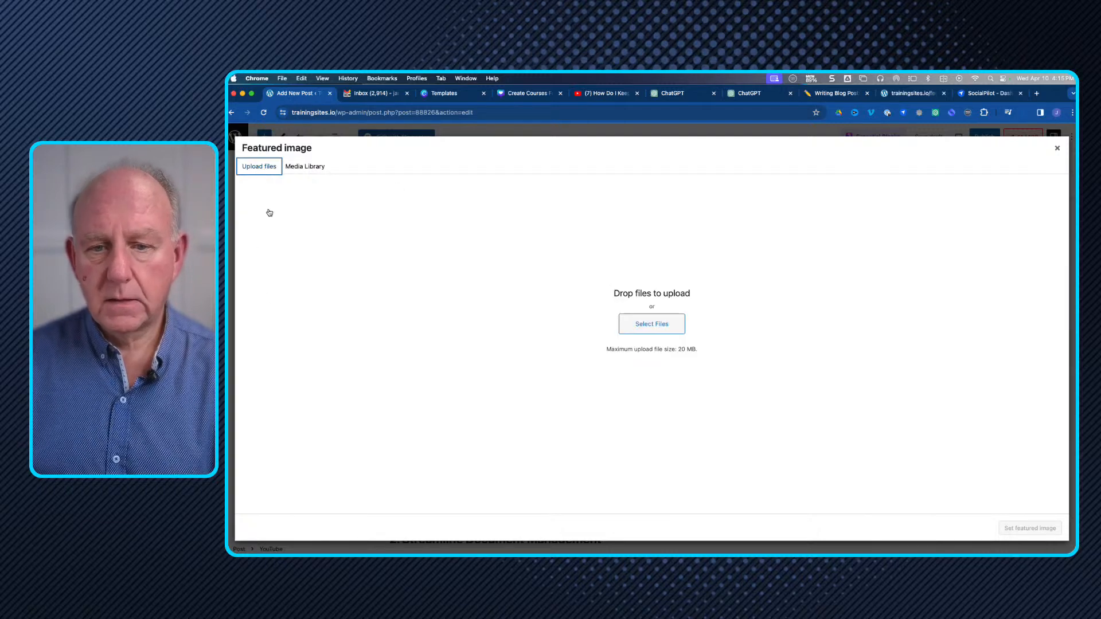
left_click(667, 323)
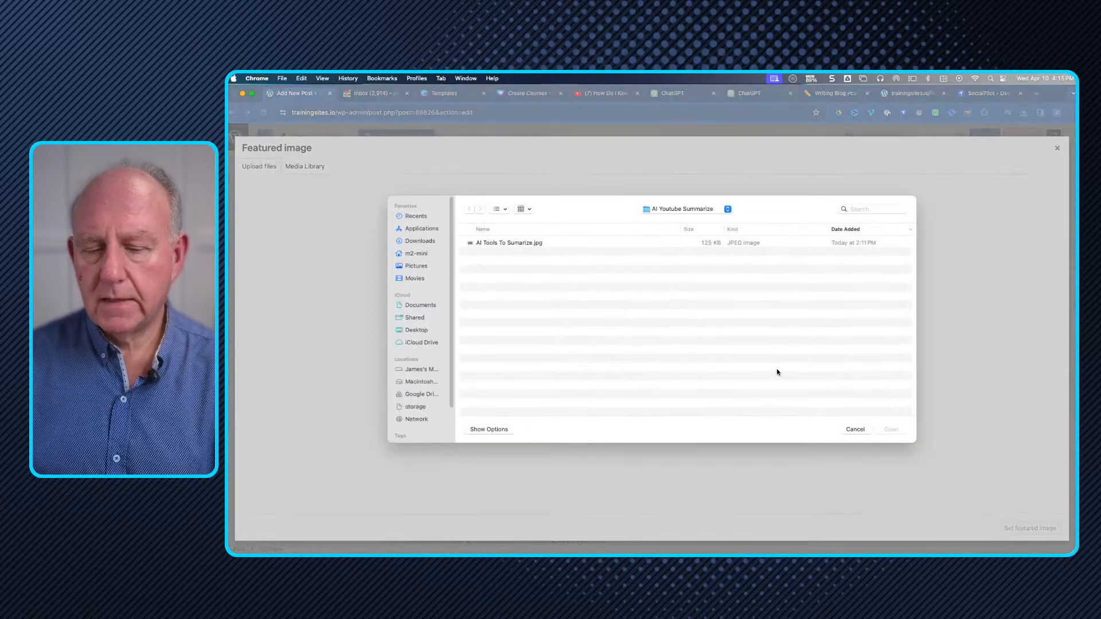
left_click(682, 216)
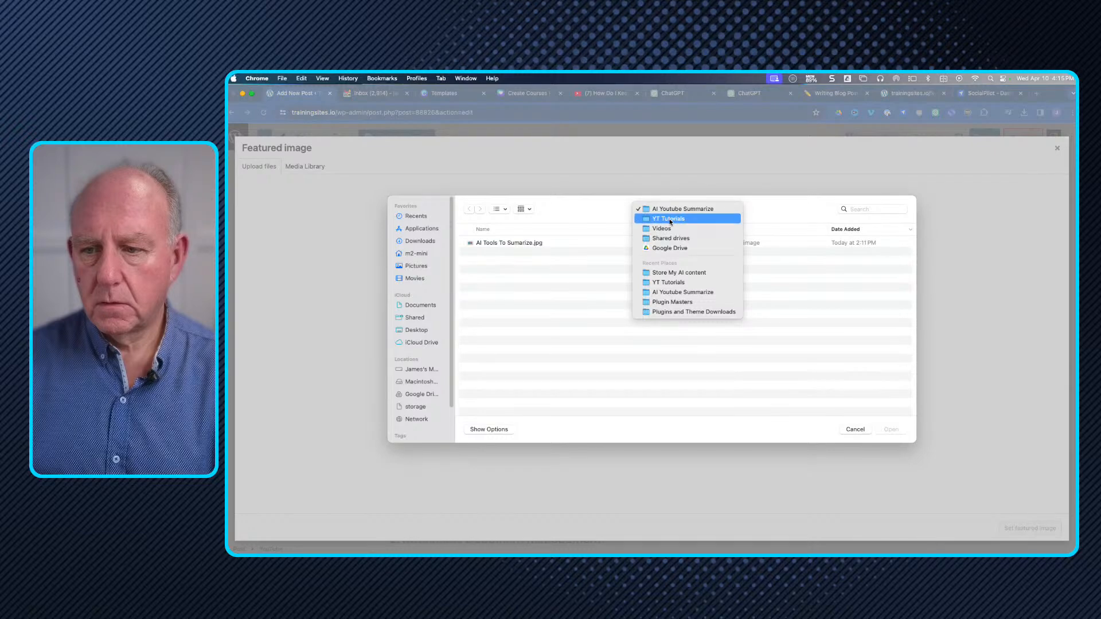
left_click(682, 219)
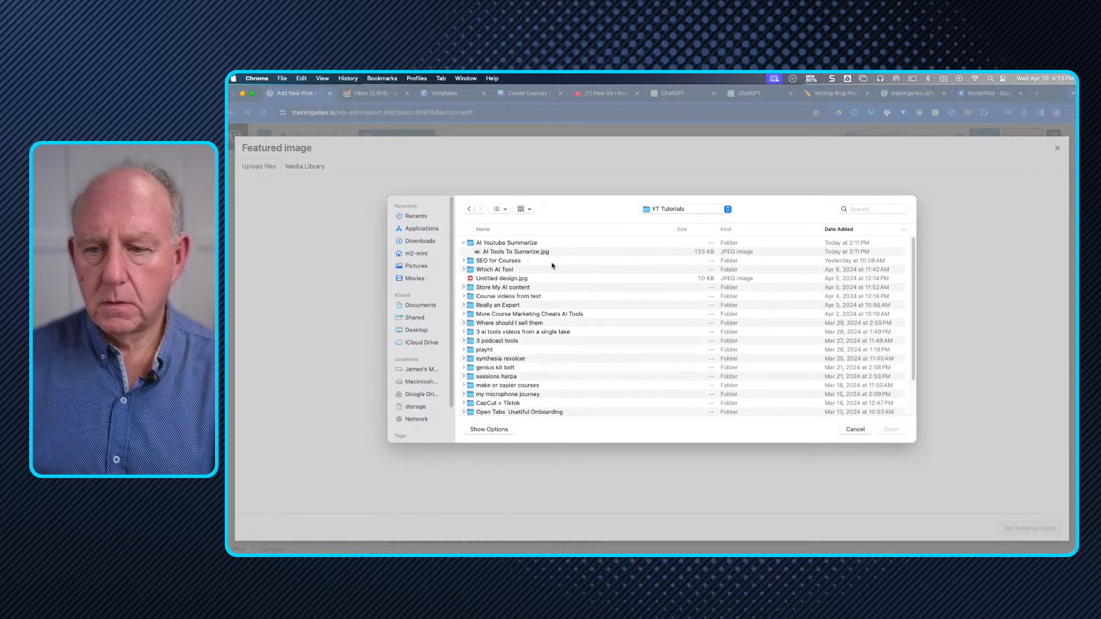
double_click(510, 245)
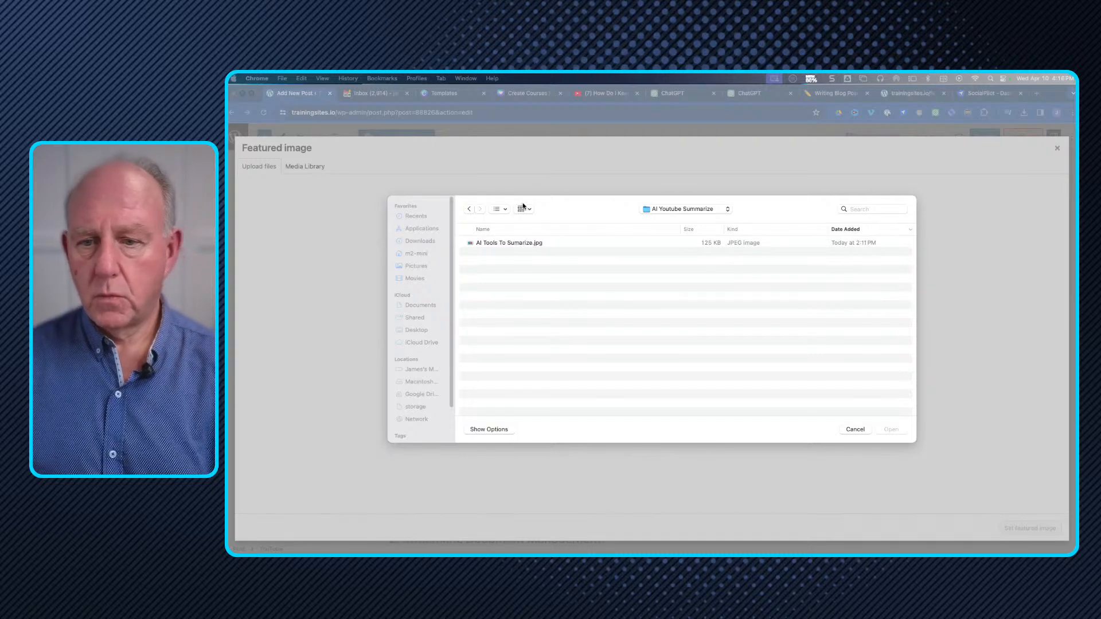
left_click(488, 246)
left_click(506, 244)
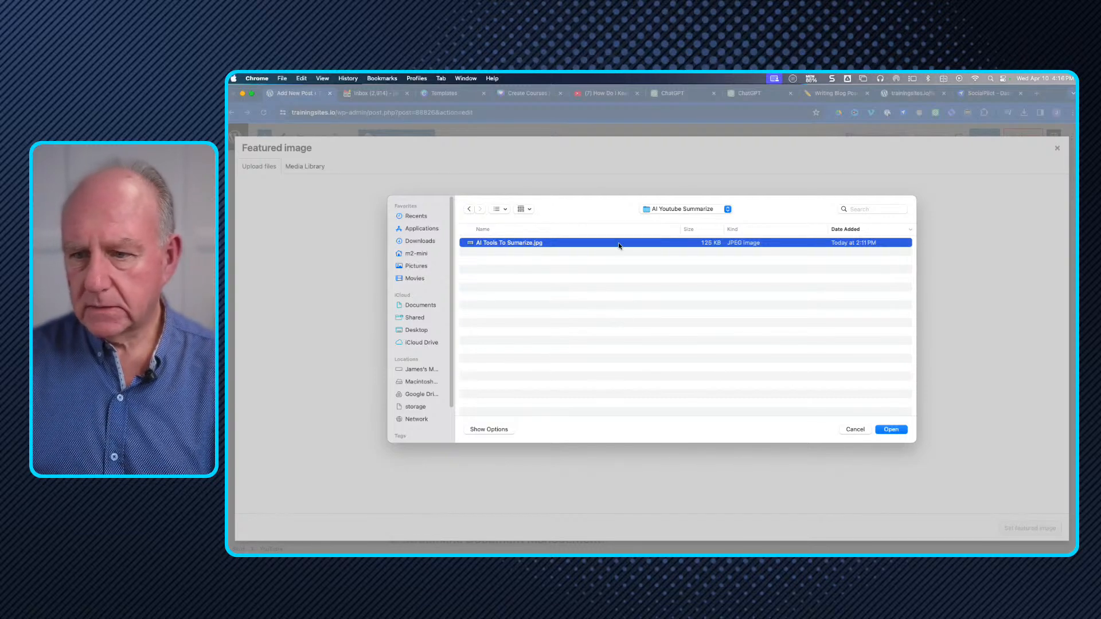
left_click(660, 208)
left_click(659, 218)
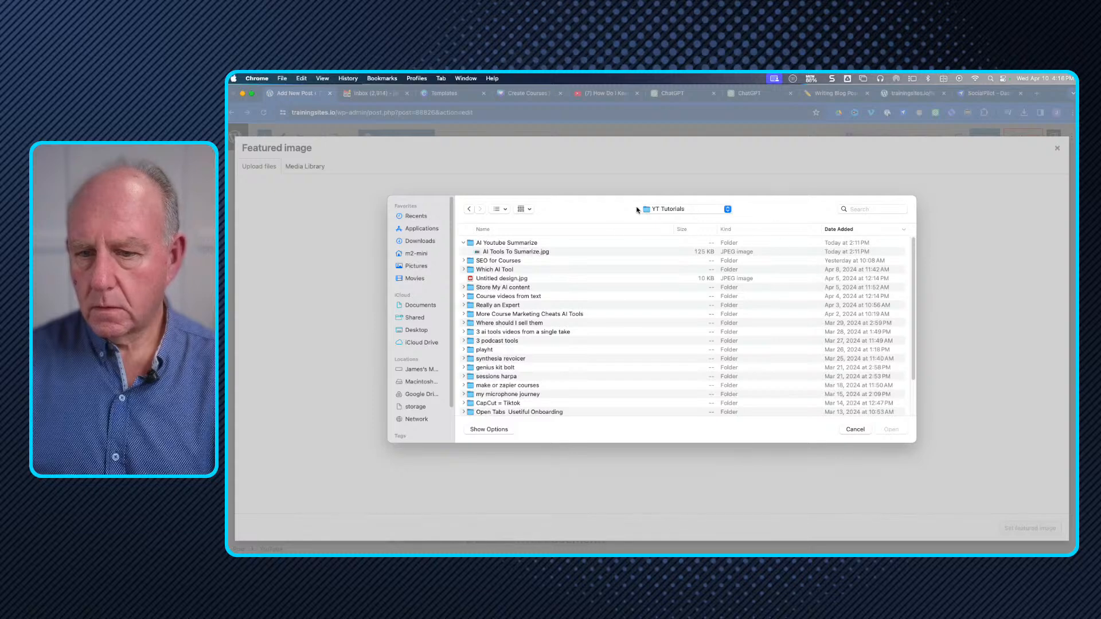
left_click(856, 229)
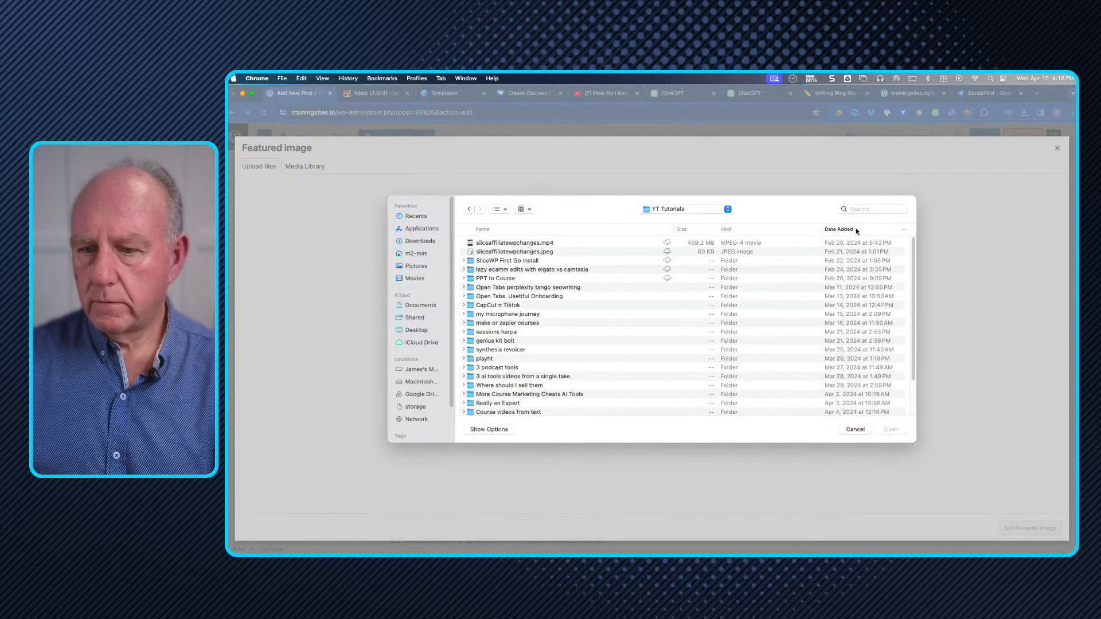
left_click(856, 228)
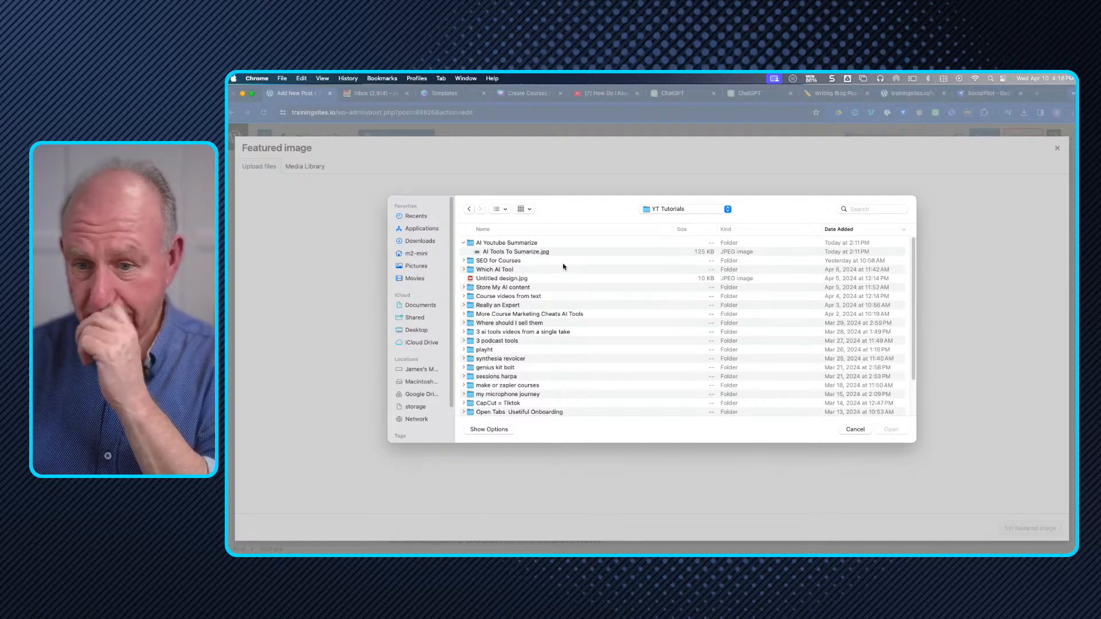
left_click(855, 430)
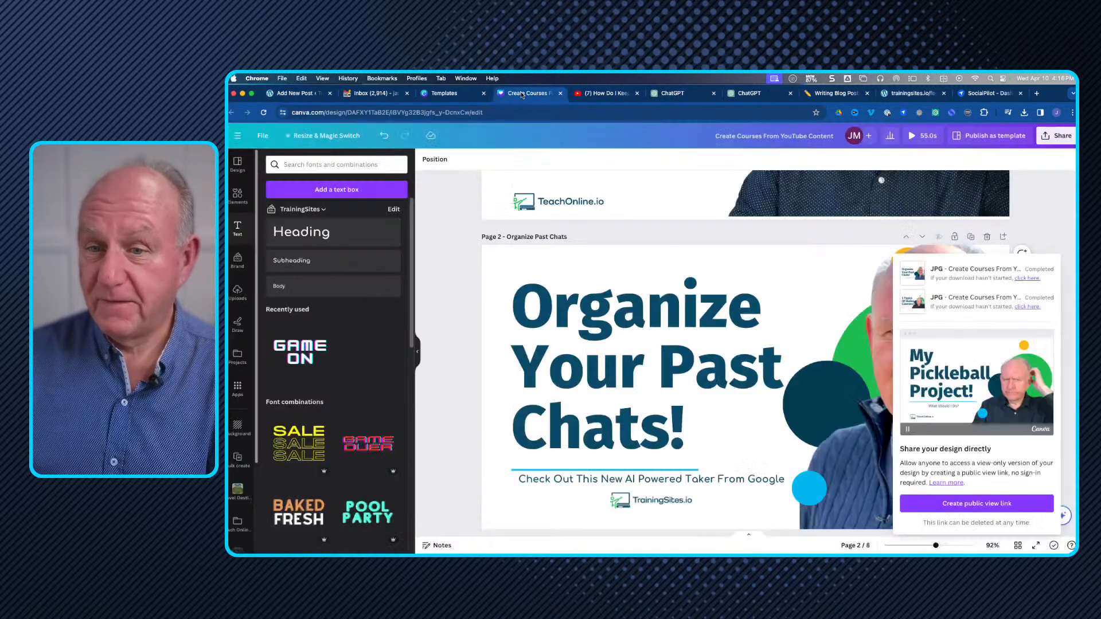
left_click(526, 93)
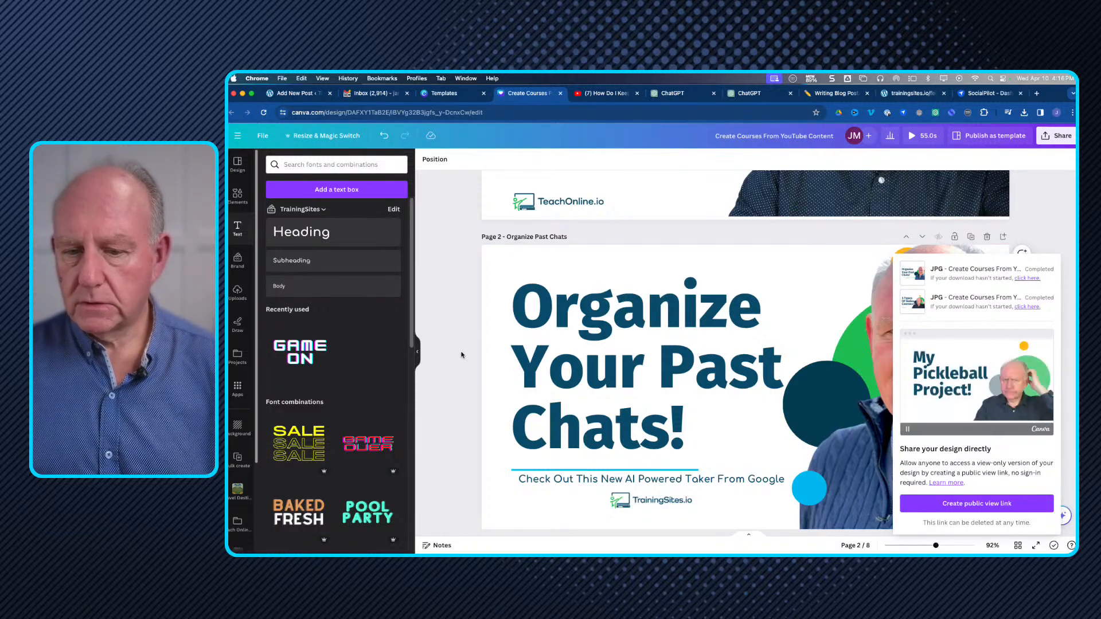
left_click(296, 93)
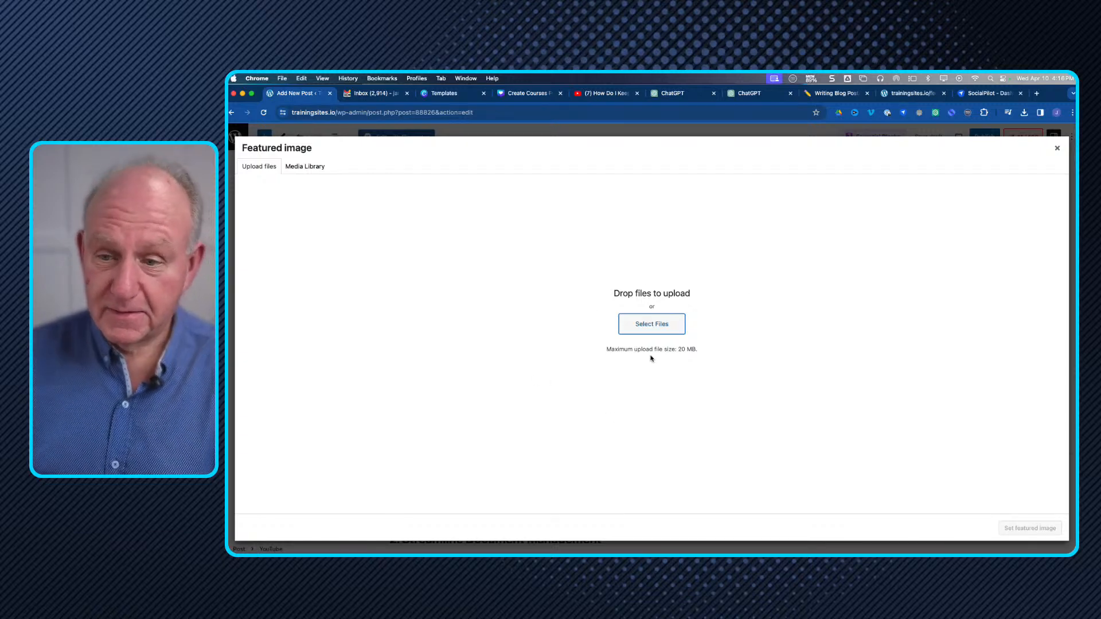
Upload Which AI Tools.jpg from the Which AI Tool folder in YT Tutorials to the featured image media library
left_click(623, 325)
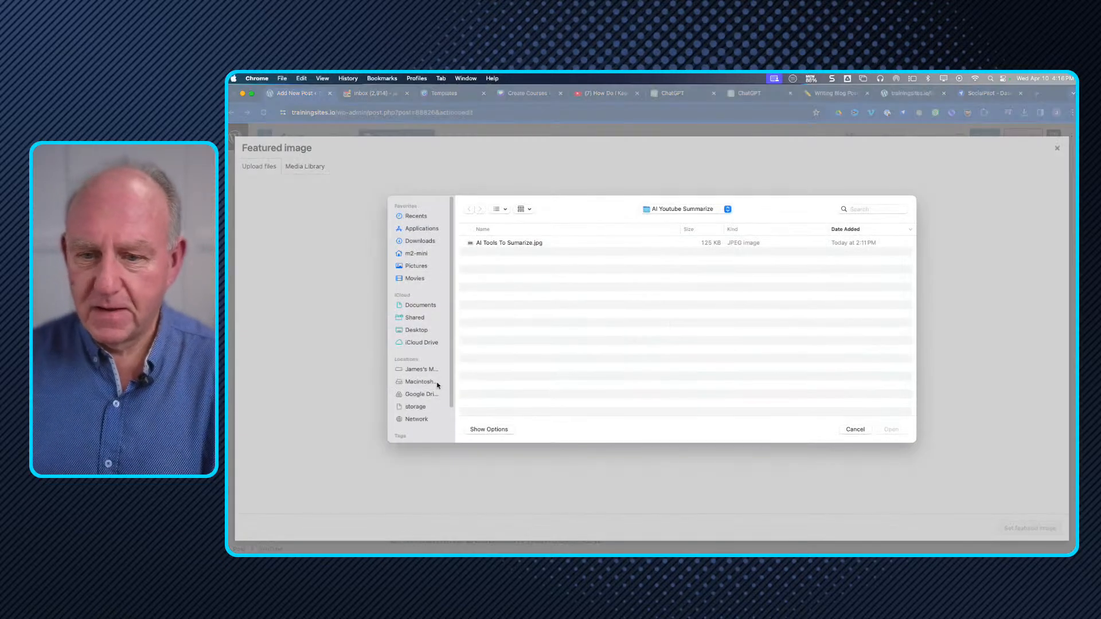
left_click(669, 211)
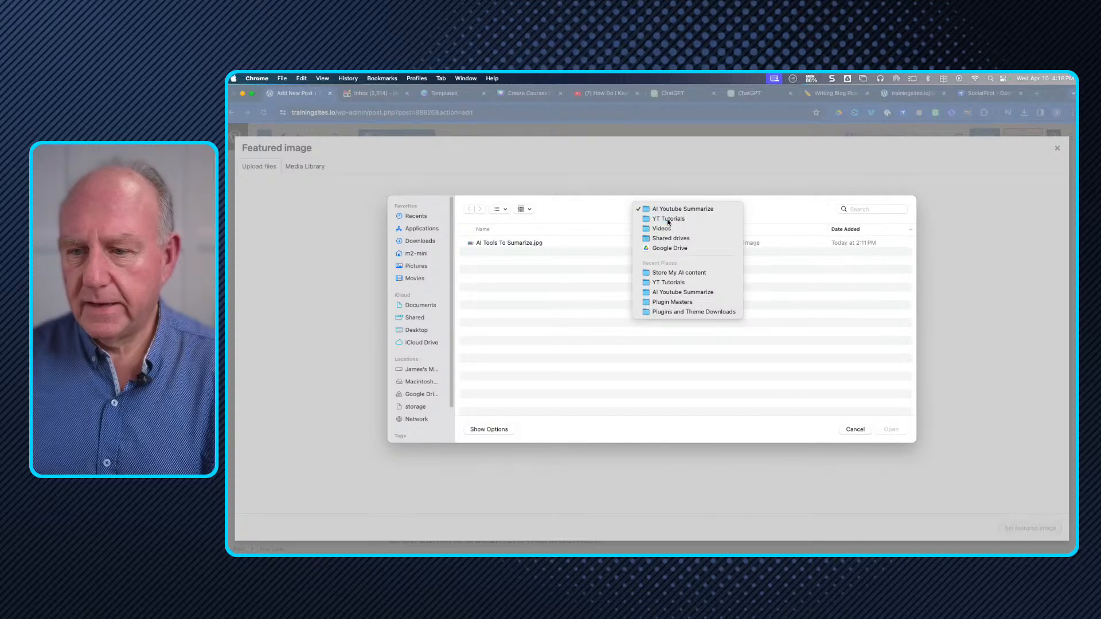
left_click(664, 220)
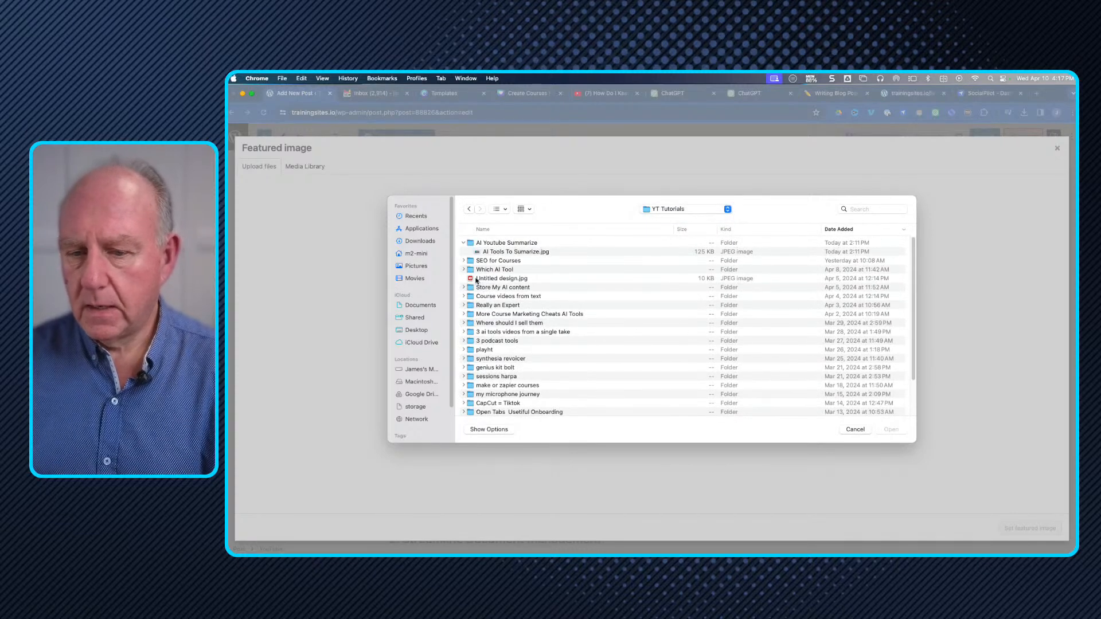
left_click(463, 270)
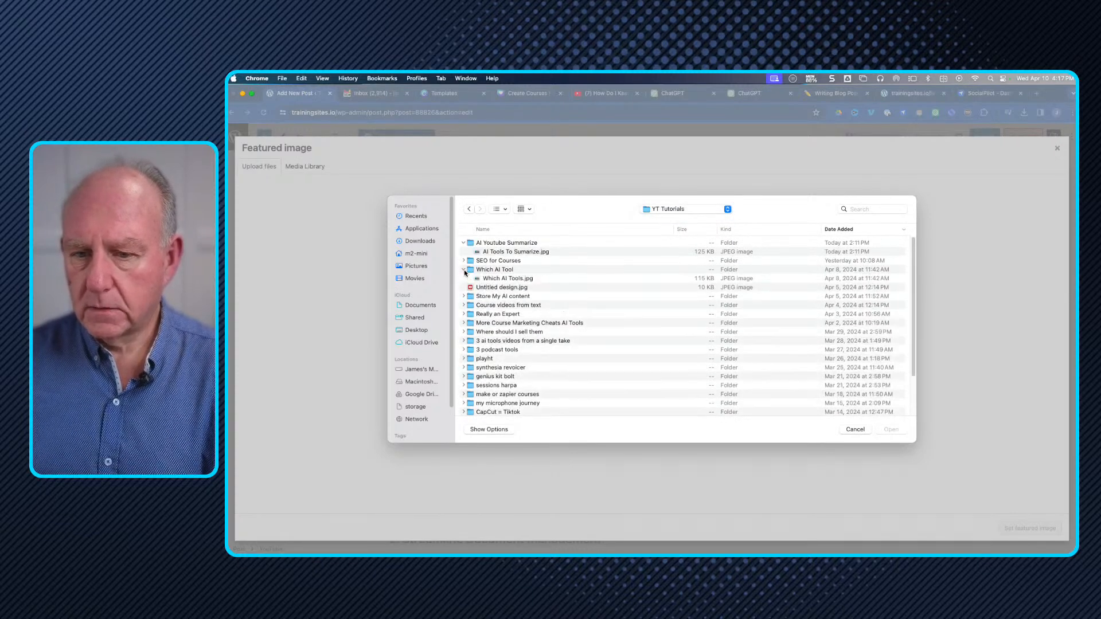
left_click(507, 280)
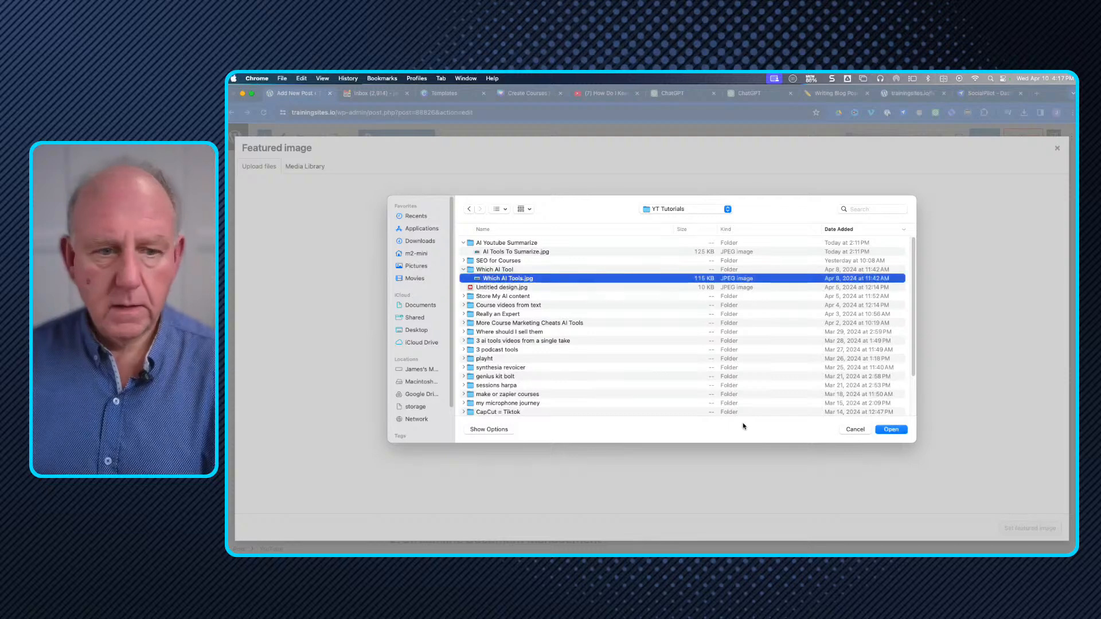
left_click(894, 431)
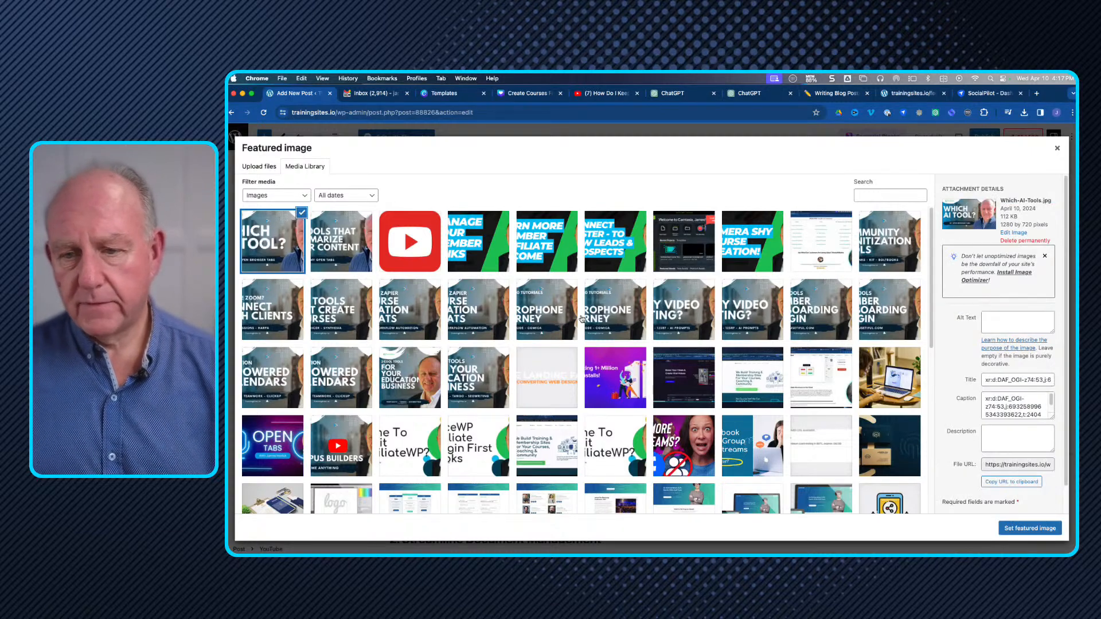
Set connect-faster-new-leads.png from the media library as the post's featured image and check it in the post settings
left_click(602, 260)
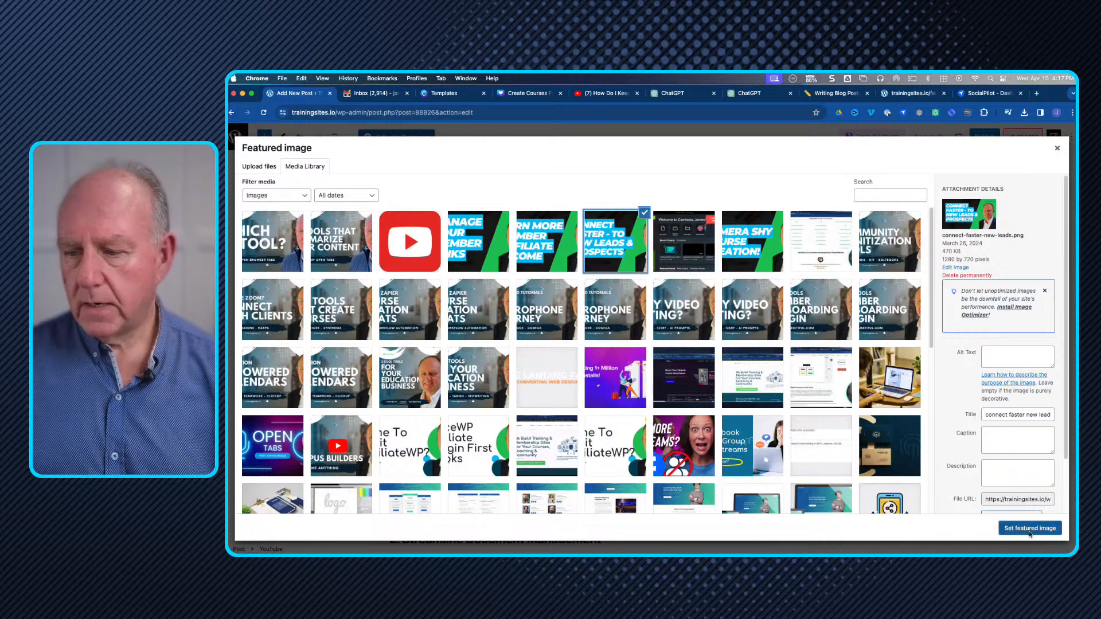
left_click(1030, 529)
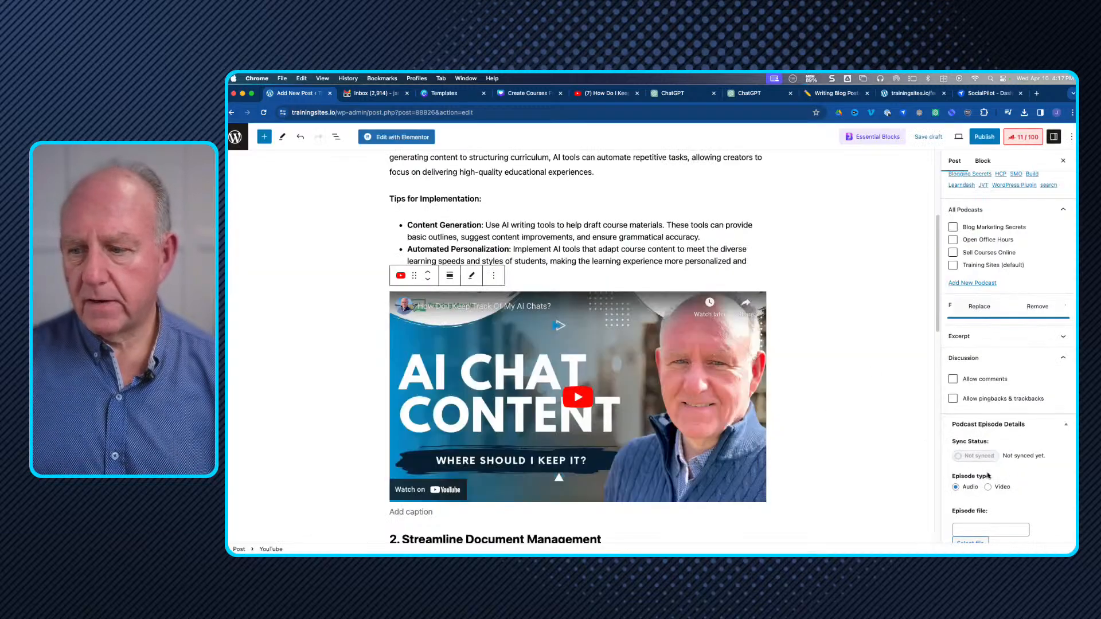
scroll(987, 475, "down", 4)
scroll(1015, 482, "down", 15)
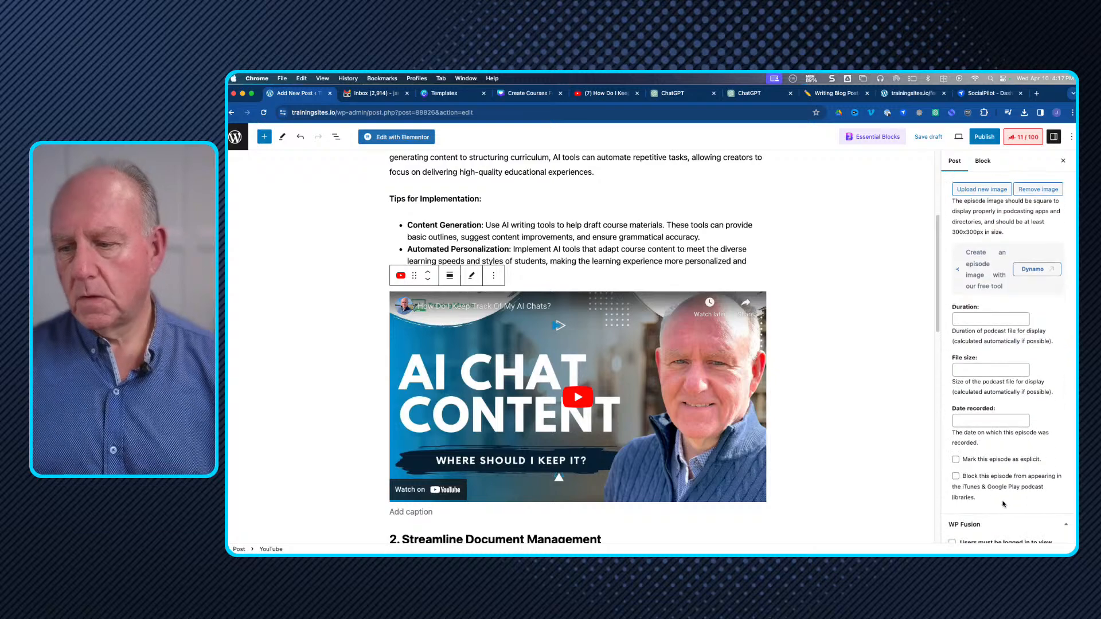
scroll(1003, 499, "up", 15)
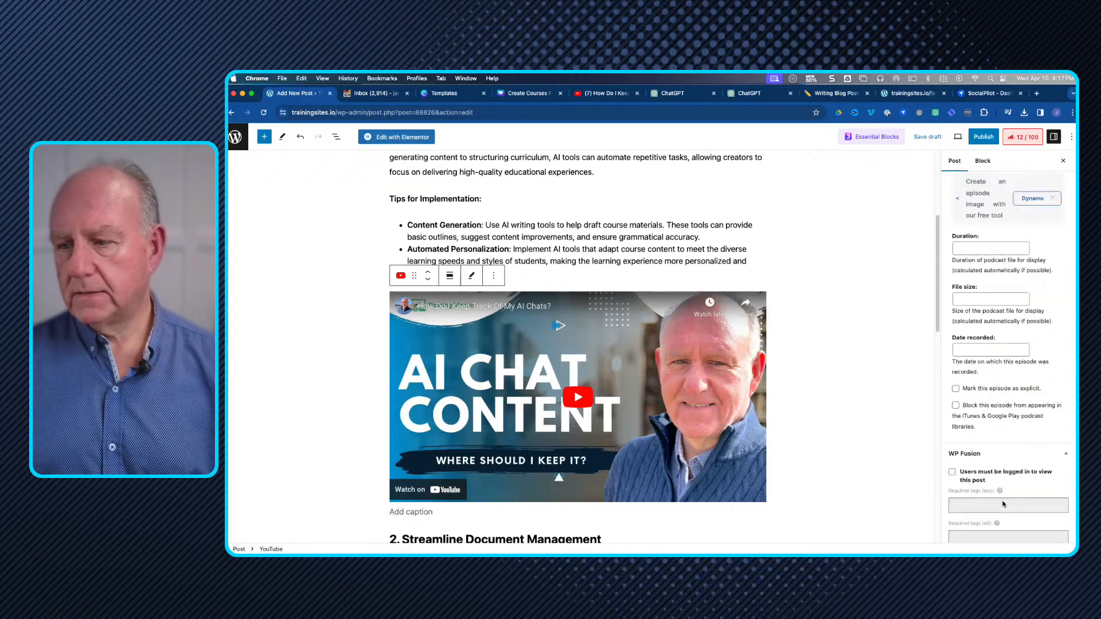
scroll(919, 400, "up", 4)
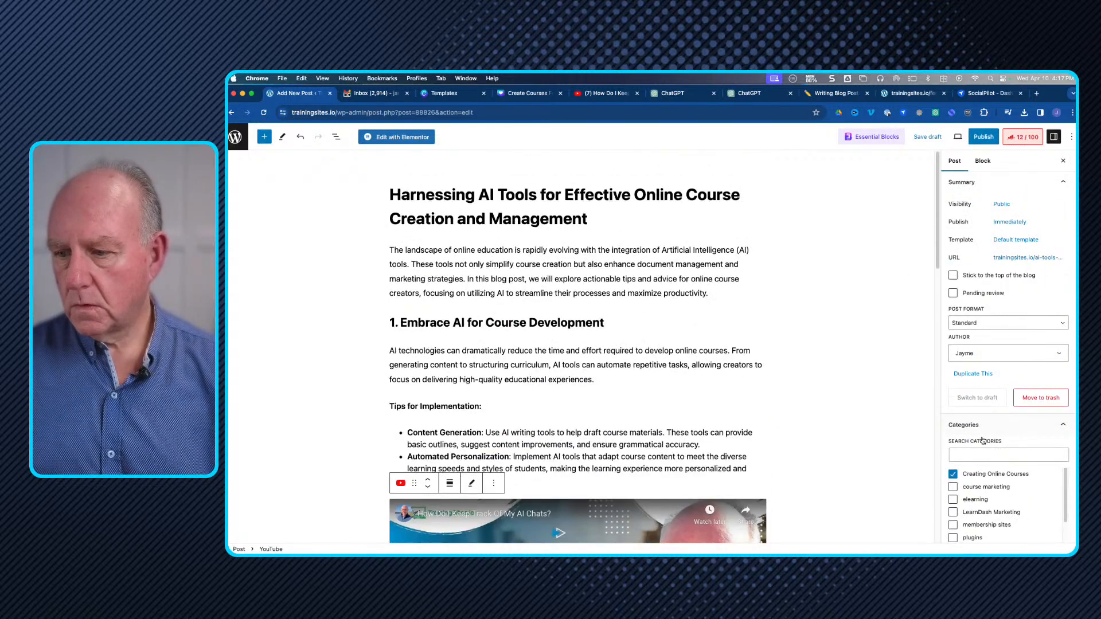
scroll(975, 430, "down", 6)
scroll(983, 431, "down", 2)
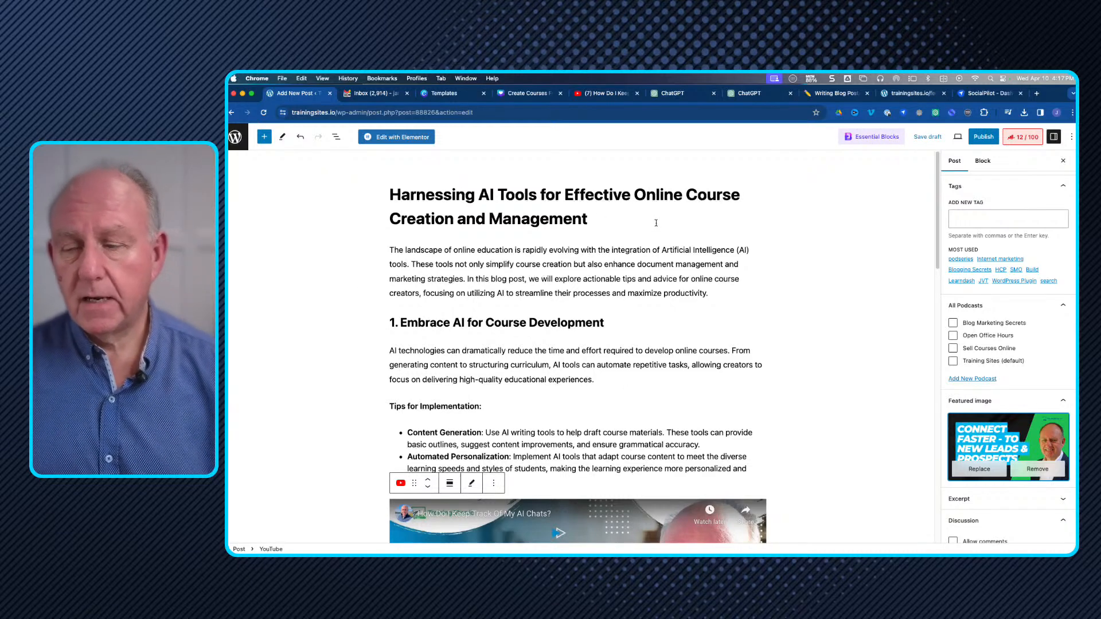
Save and publish the blog post, and open its live page
left_click(927, 136)
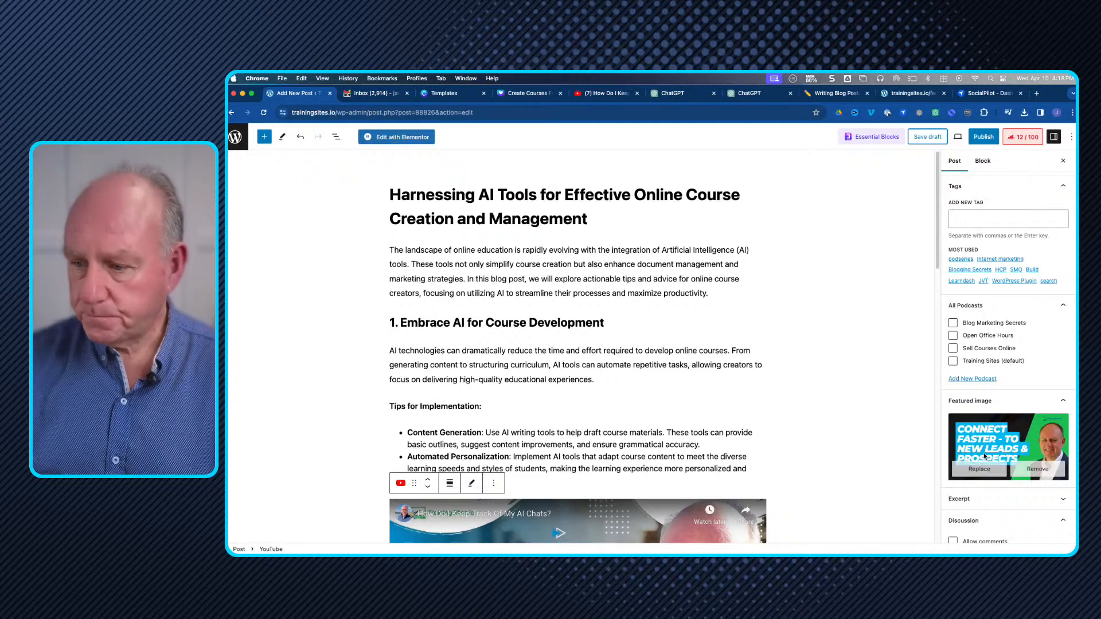
left_click(984, 137)
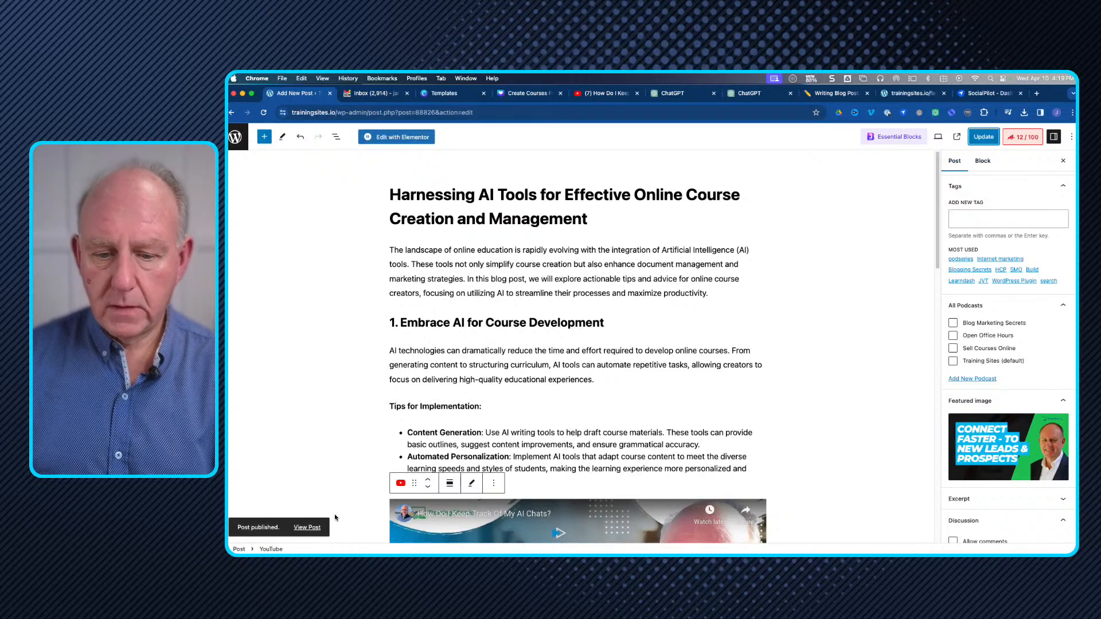
left_click(307, 527)
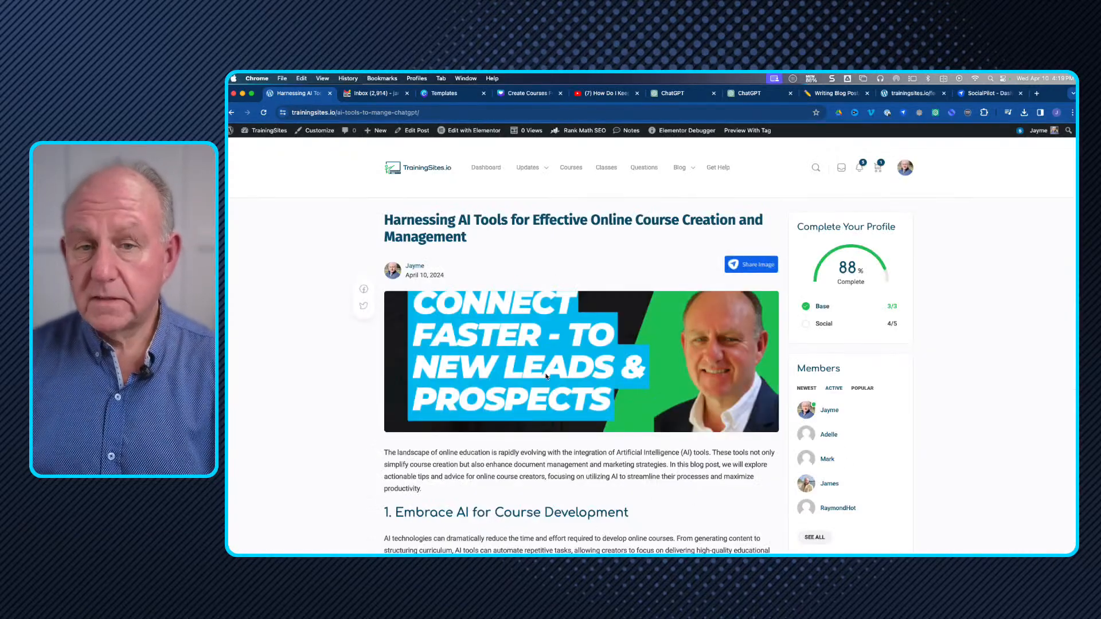
Examine the published post's featured image, embedded video and section headings from the introduction through the feedback section
scroll(520, 352, "down", 6)
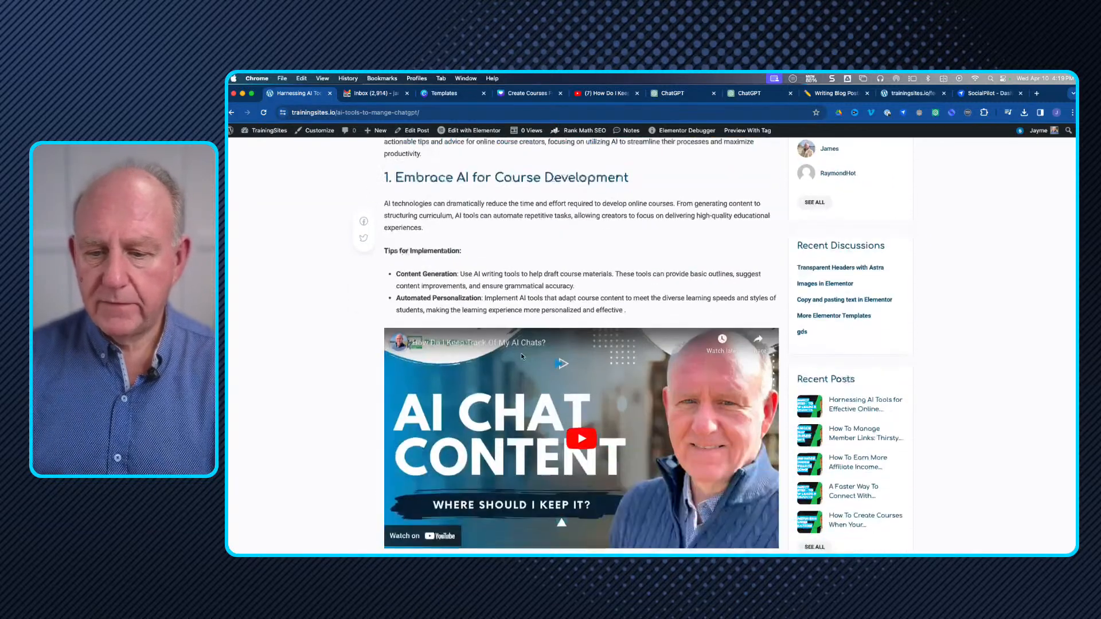
scroll(514, 426, "up", 3)
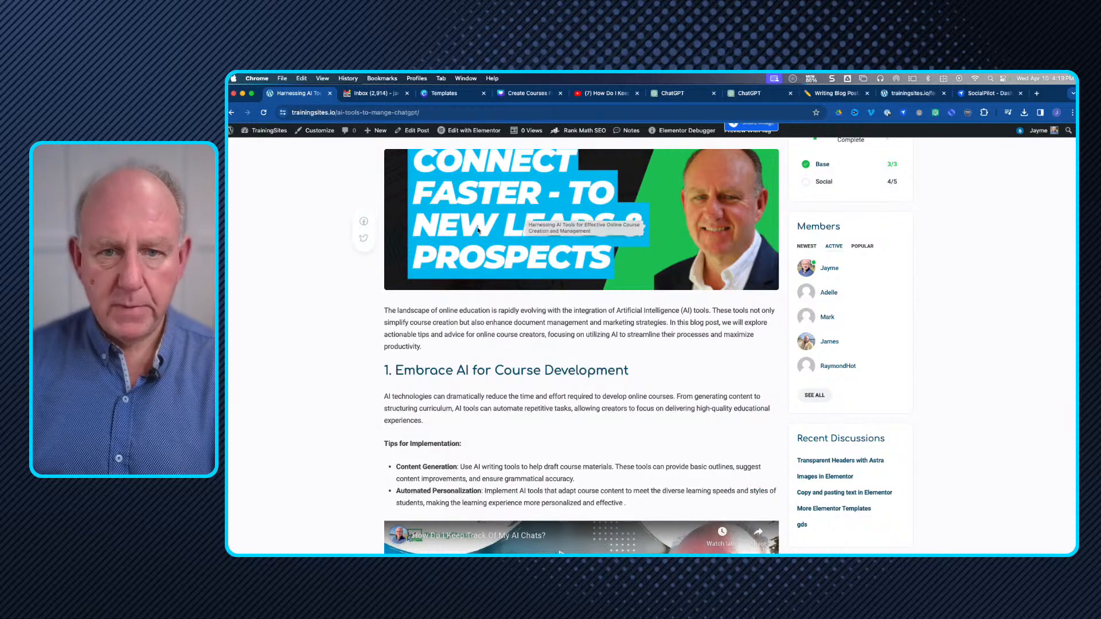
scroll(536, 258, "down", 2)
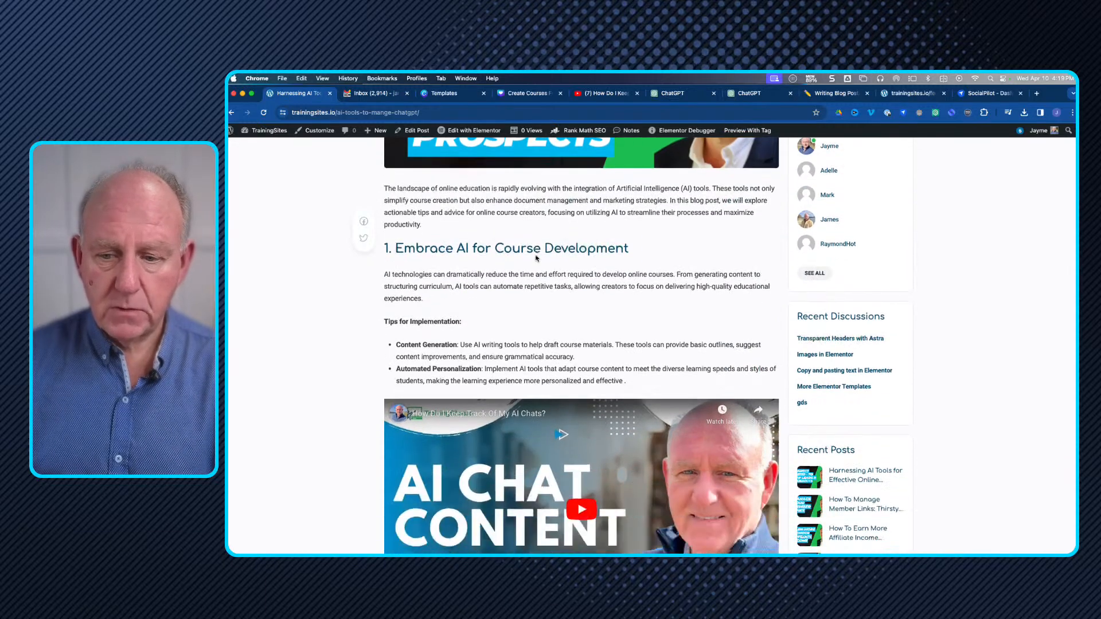
scroll(527, 275, "down", 1)
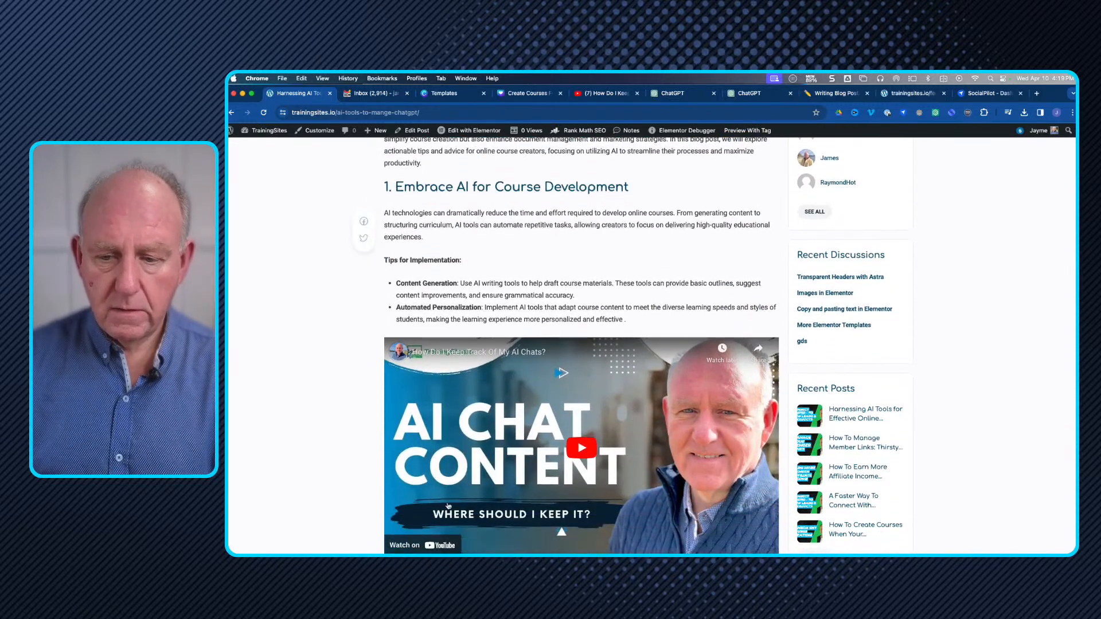
scroll(470, 419, "down", 1)
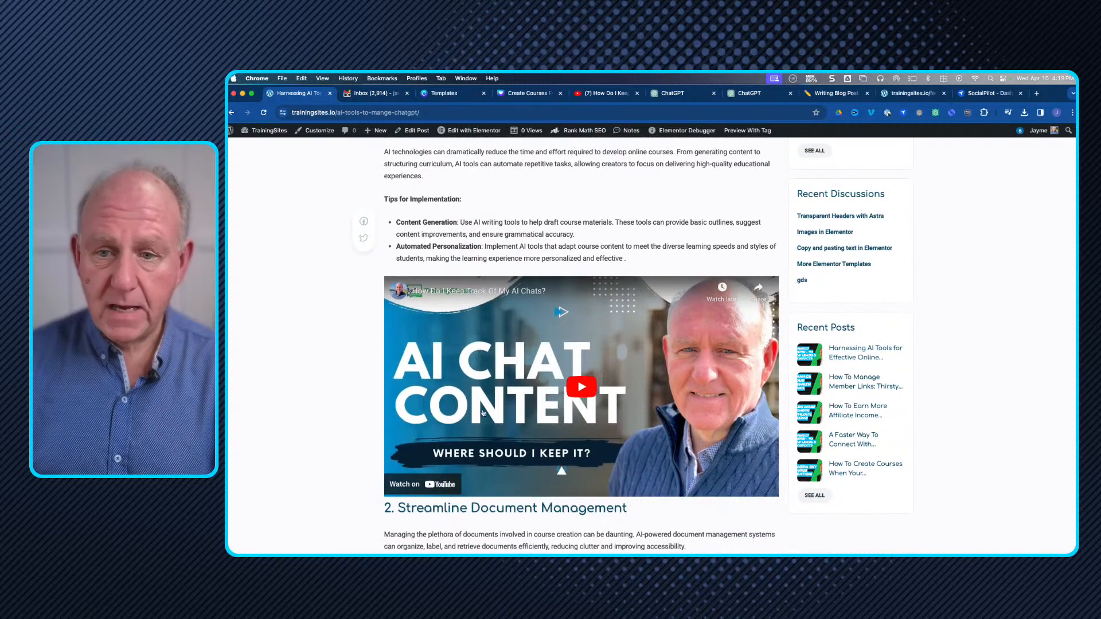
scroll(481, 402, "down", 5)
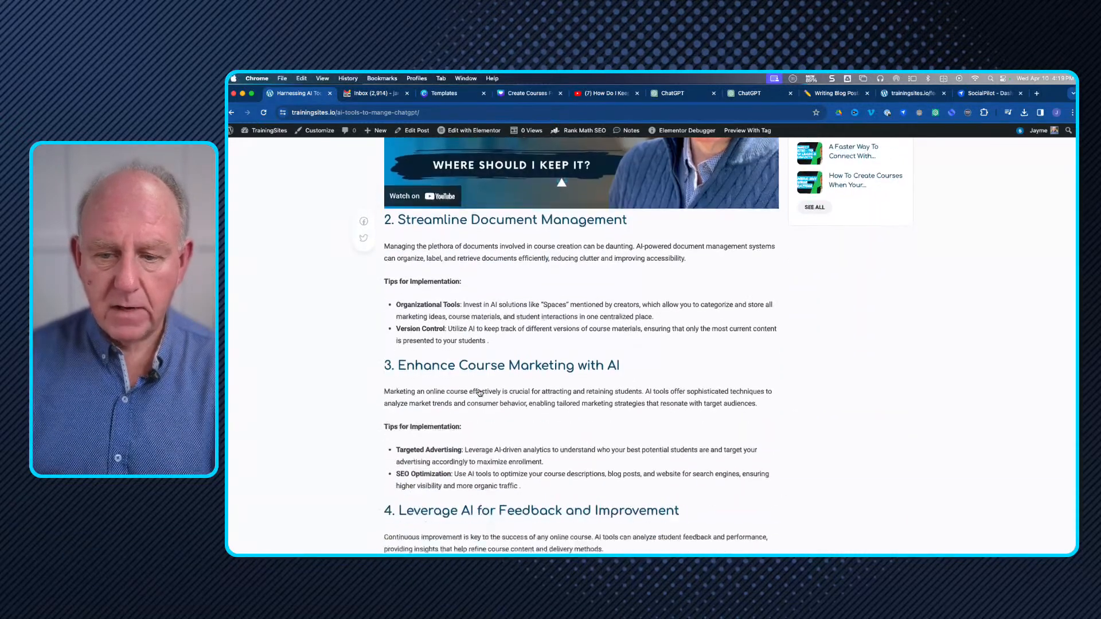
scroll(480, 393, "down", 7)
scroll(480, 392, "up", 6)
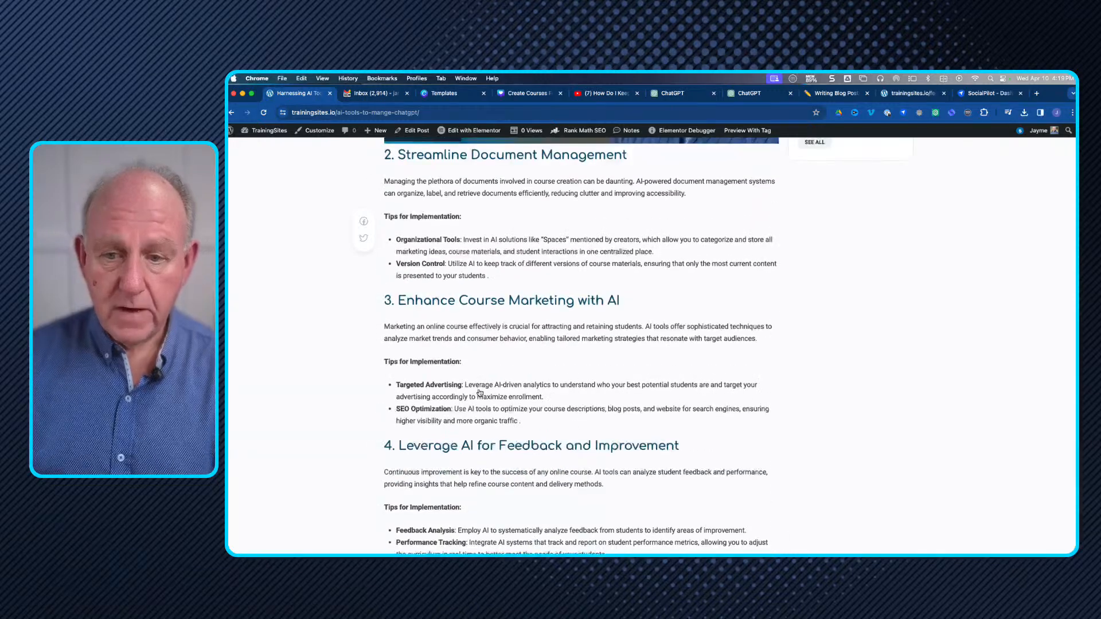
scroll(480, 392, "up", 8)
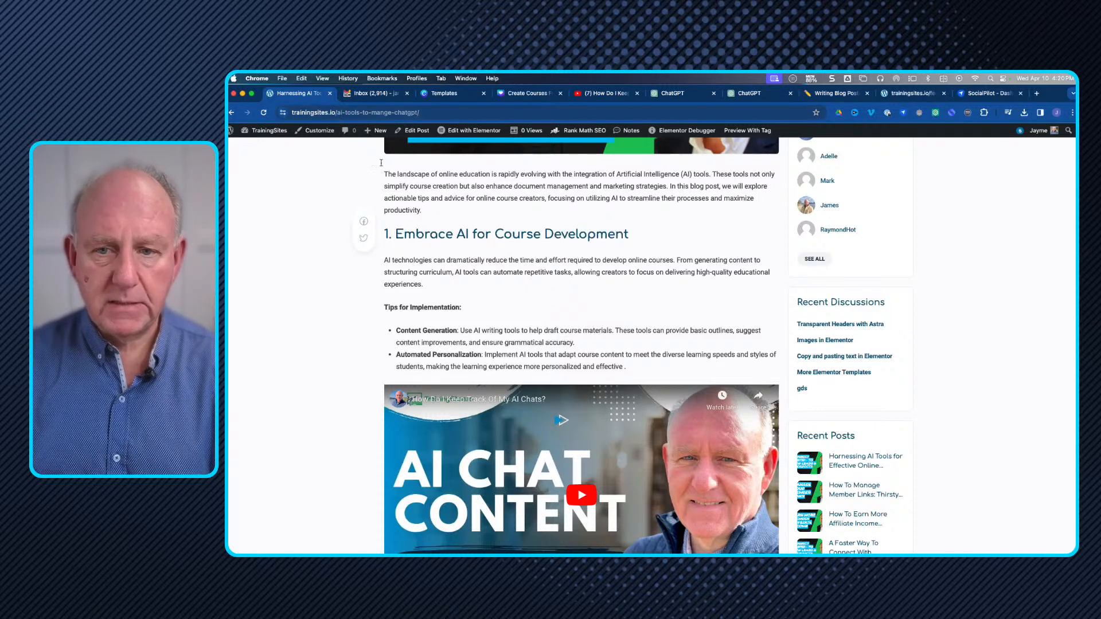
Open the site's RSS feed at trainingsites.io/feed, examine its newest entries, and switch to SocialPilot
left_click(374, 113)
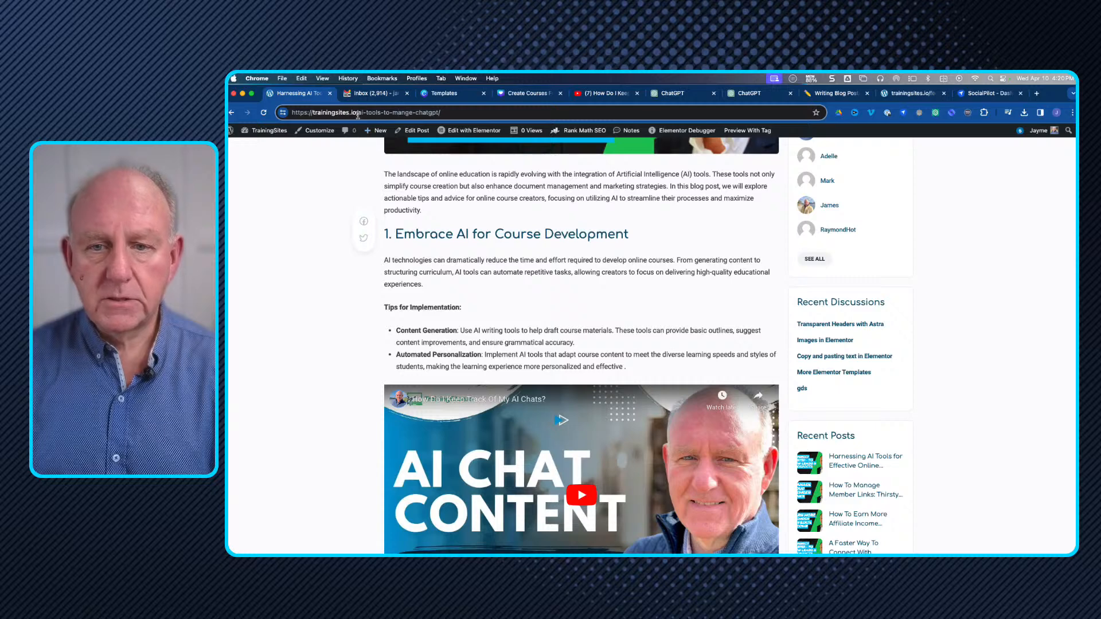
left_click_drag(358, 112, 476, 112)
type("f")
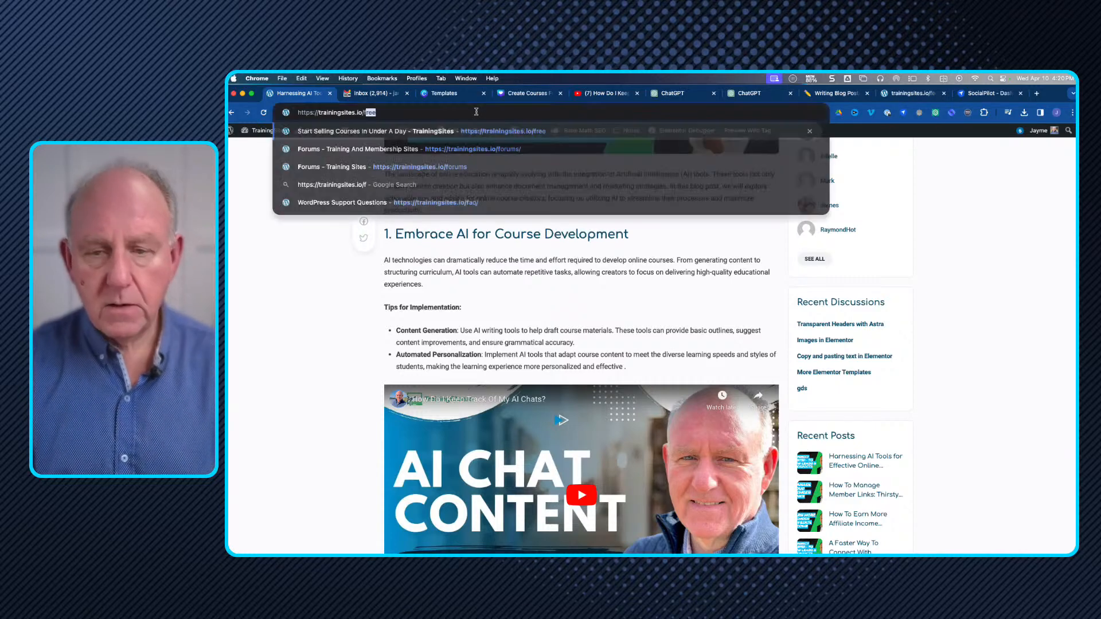
type("eed")
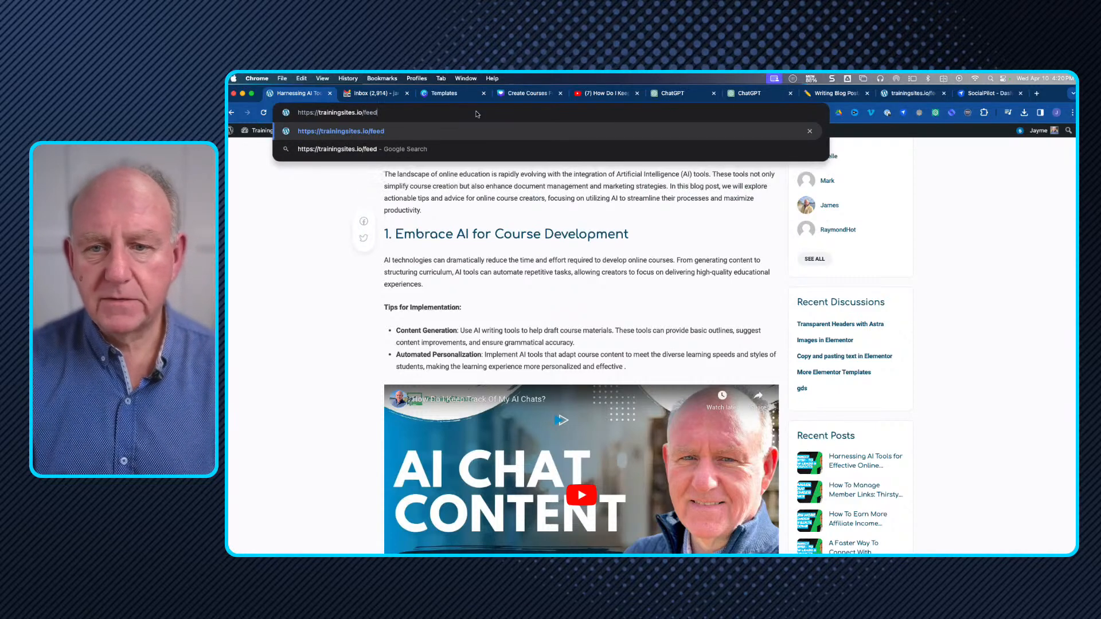
key("Return")
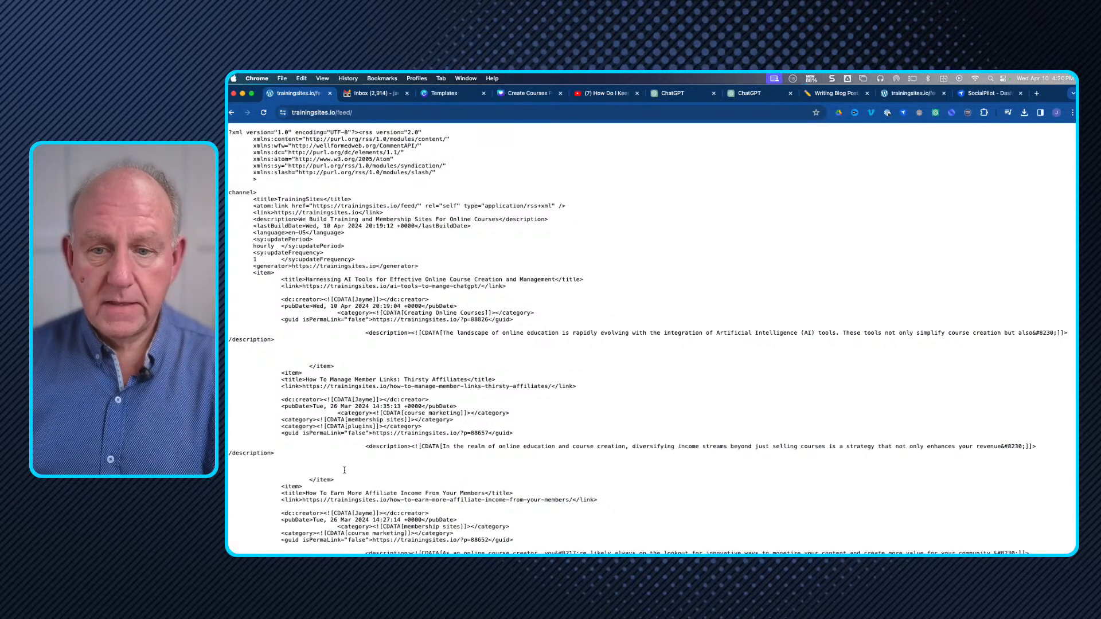
scroll(384, 304, "down", 3)
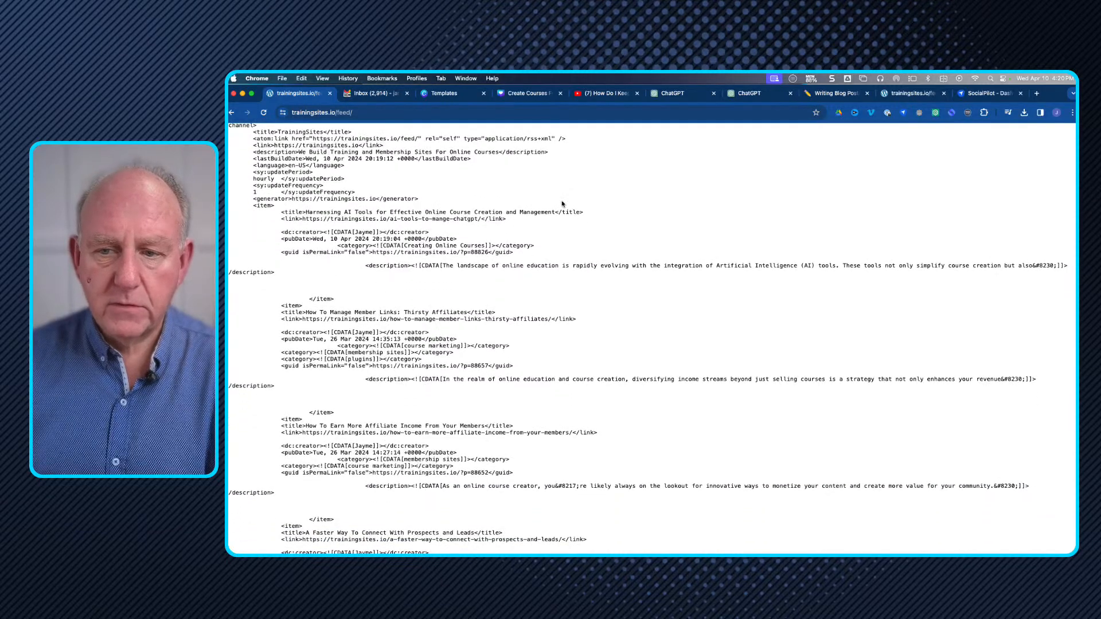
scroll(421, 183, "down", 1)
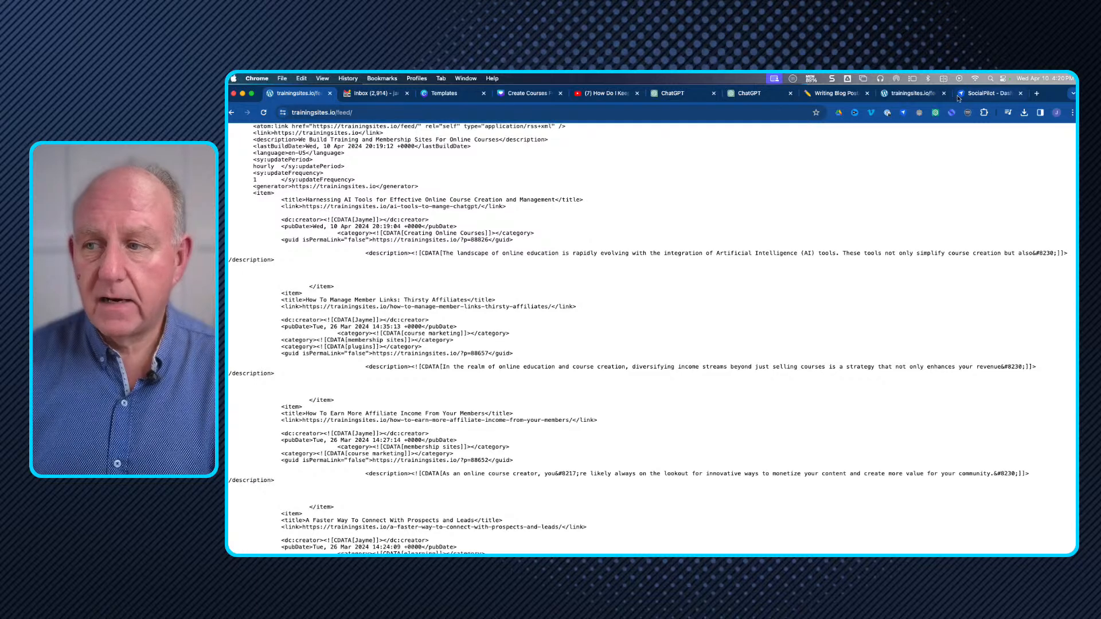
left_click(982, 96)
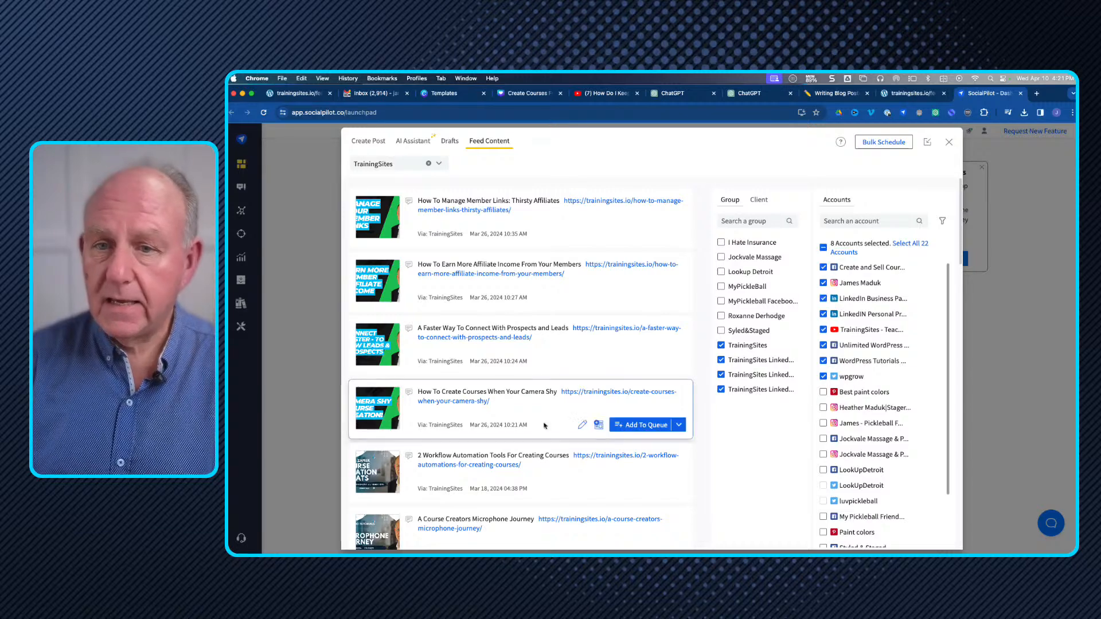
Load facebook.com in the browser tab that holds the older copy of the site feed
left_click(905, 100)
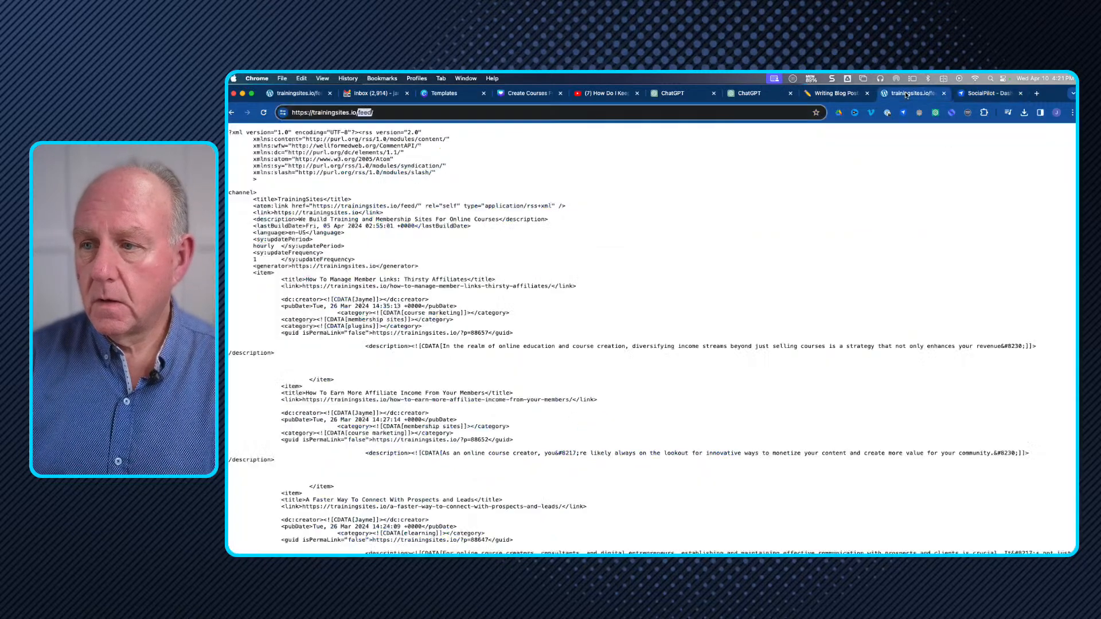
left_click(402, 112)
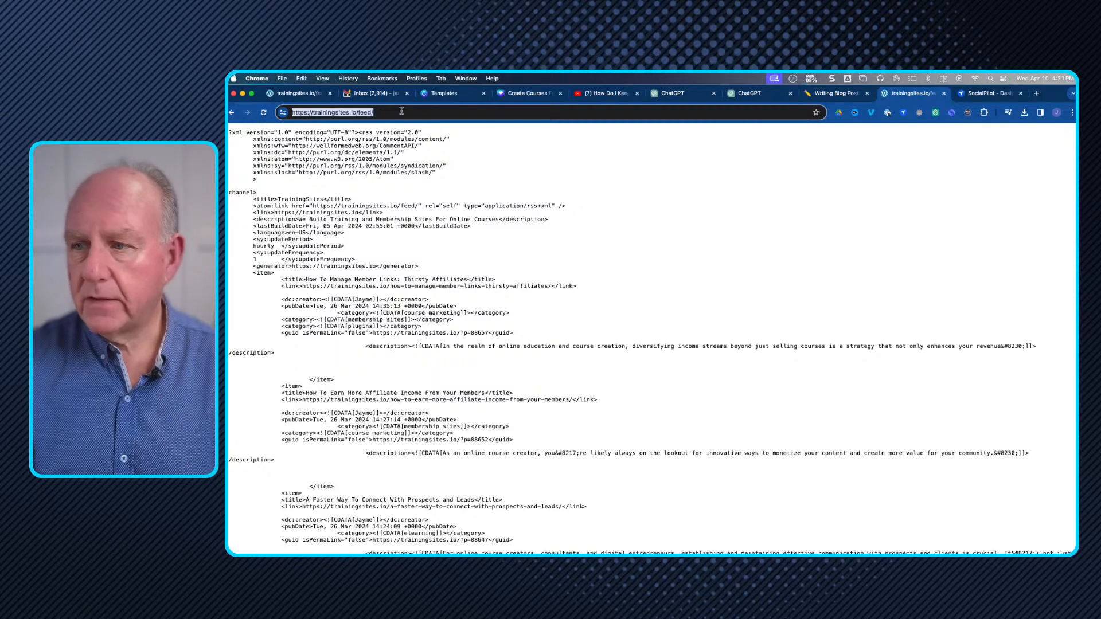
type("fac")
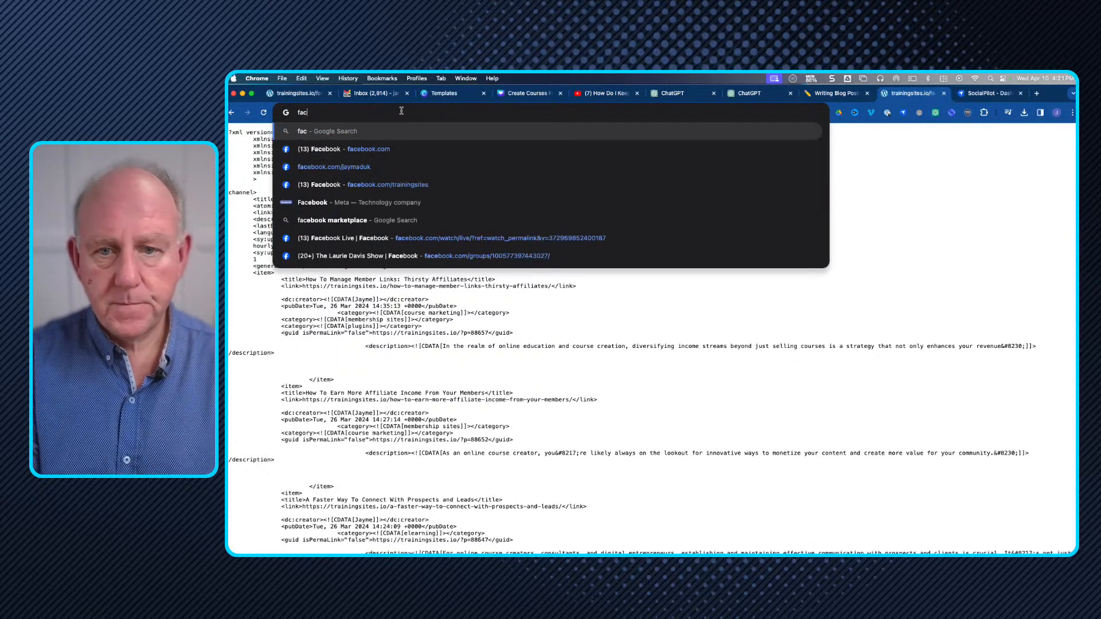
key("BackSpace")
type("cebook,c")
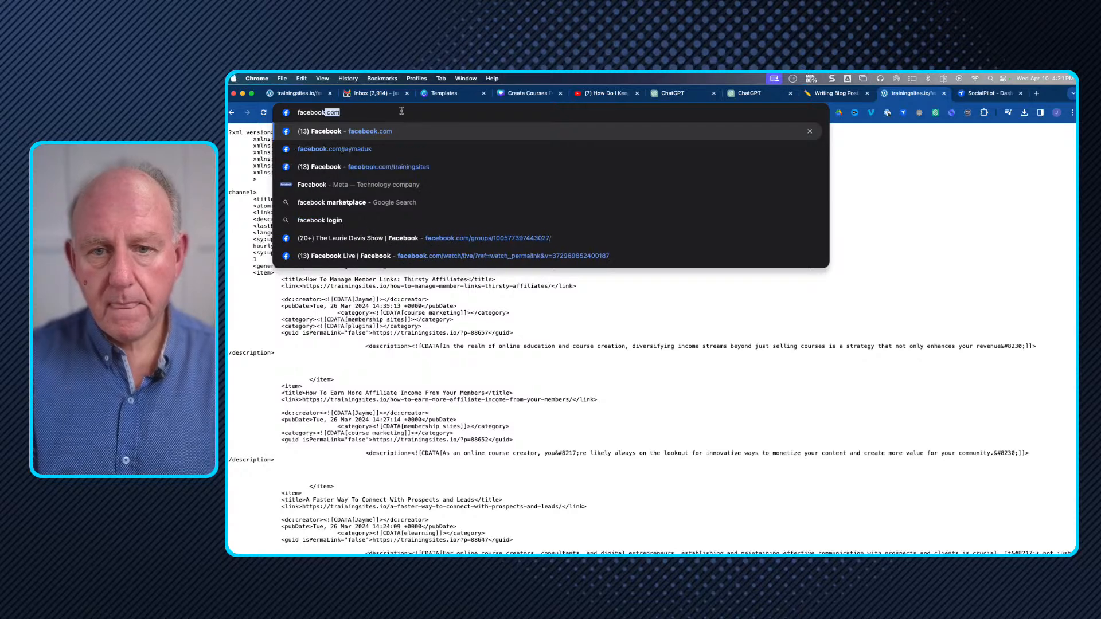
key("BackSpace")
key("BackSpace")
type(".com")
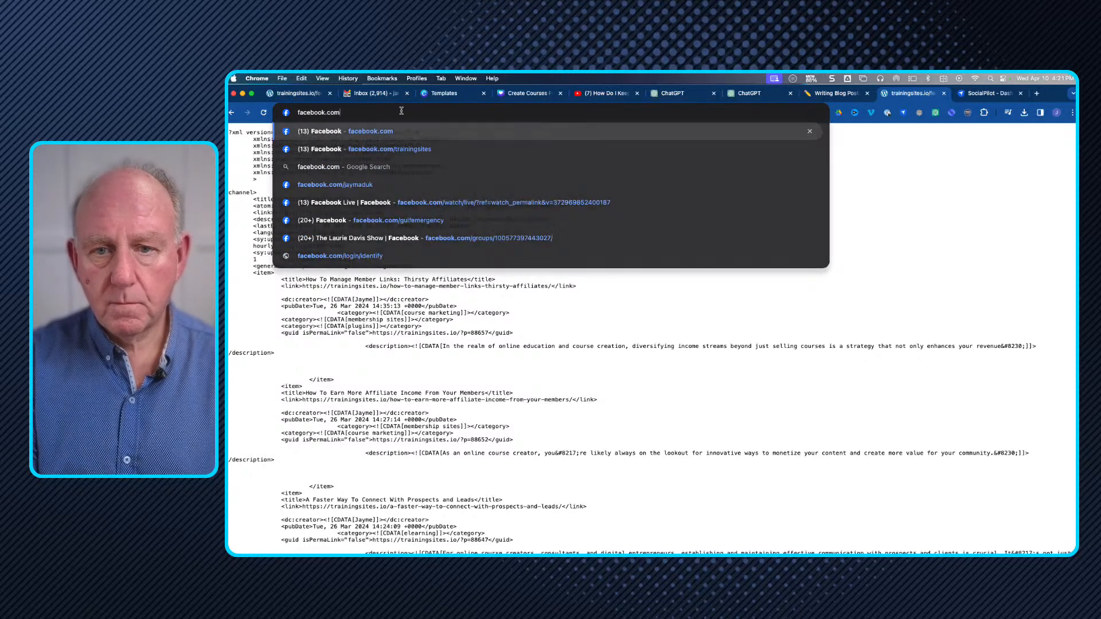
key("Return")
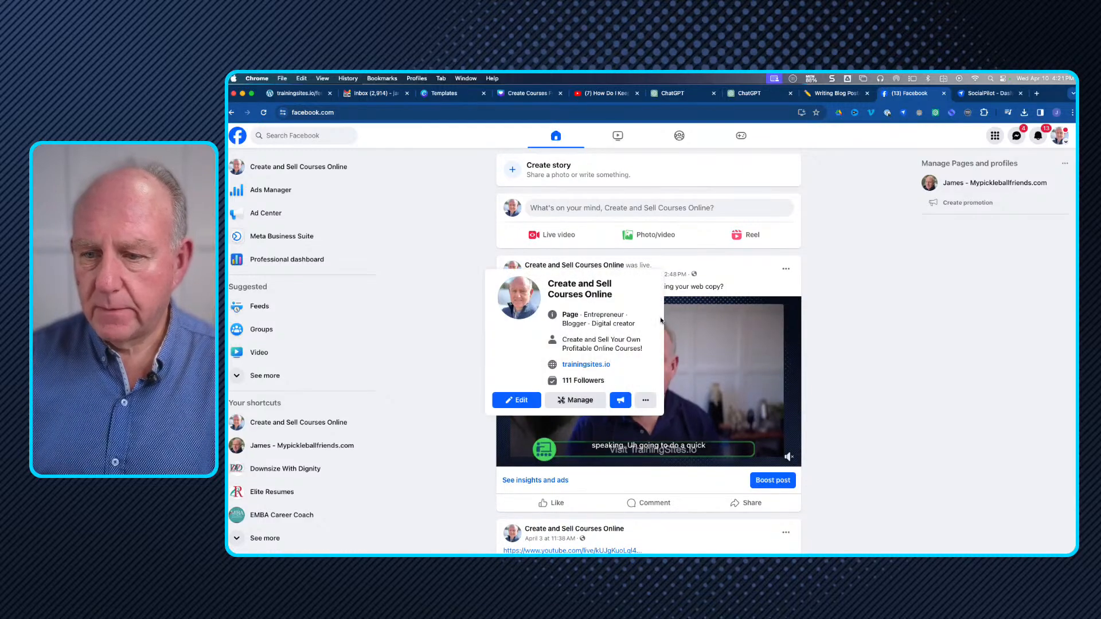
Find the Facebook post "A Faster Way To Connect With Prospects and Leads", expand its full text and open its bit.ly link
scroll(462, 362, "down", 5)
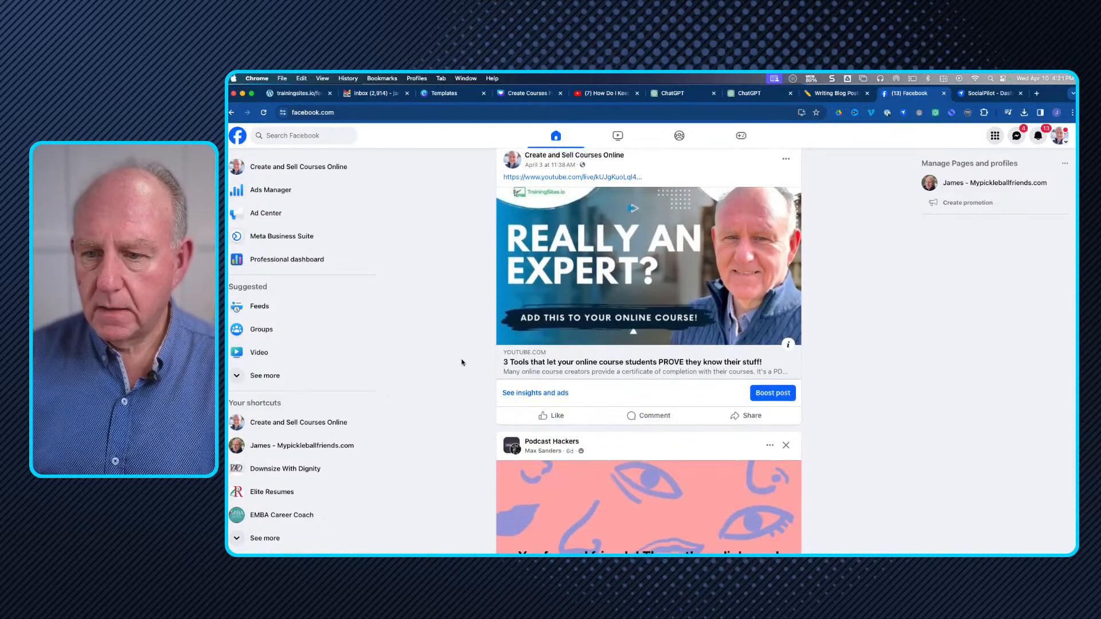
scroll(462, 362, "down", 9)
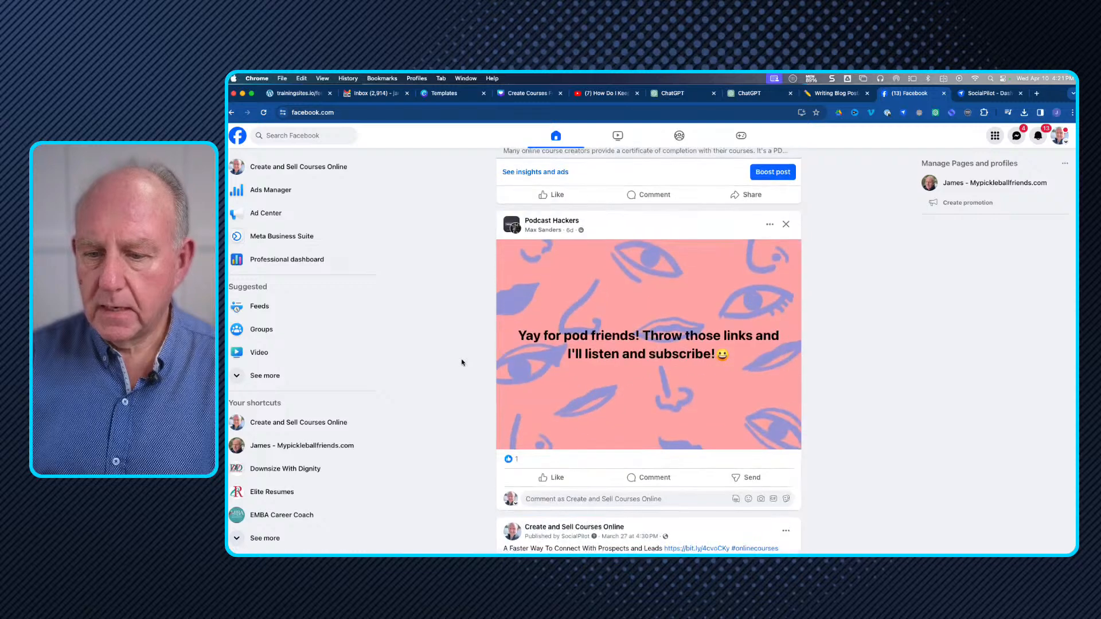
scroll(462, 362, "down", 1)
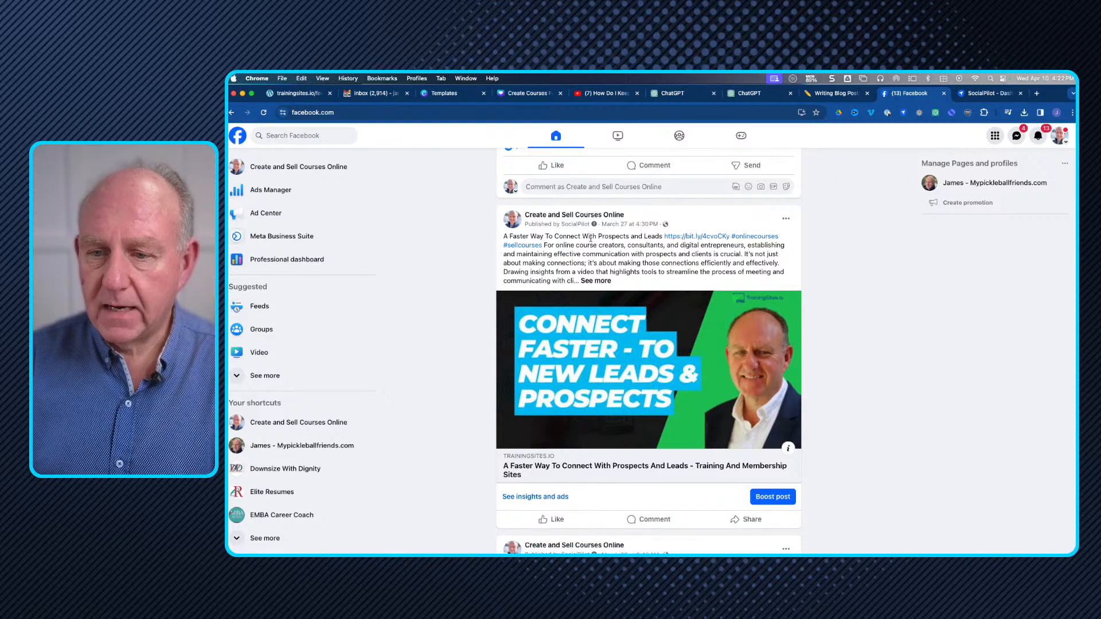
left_click(590, 282)
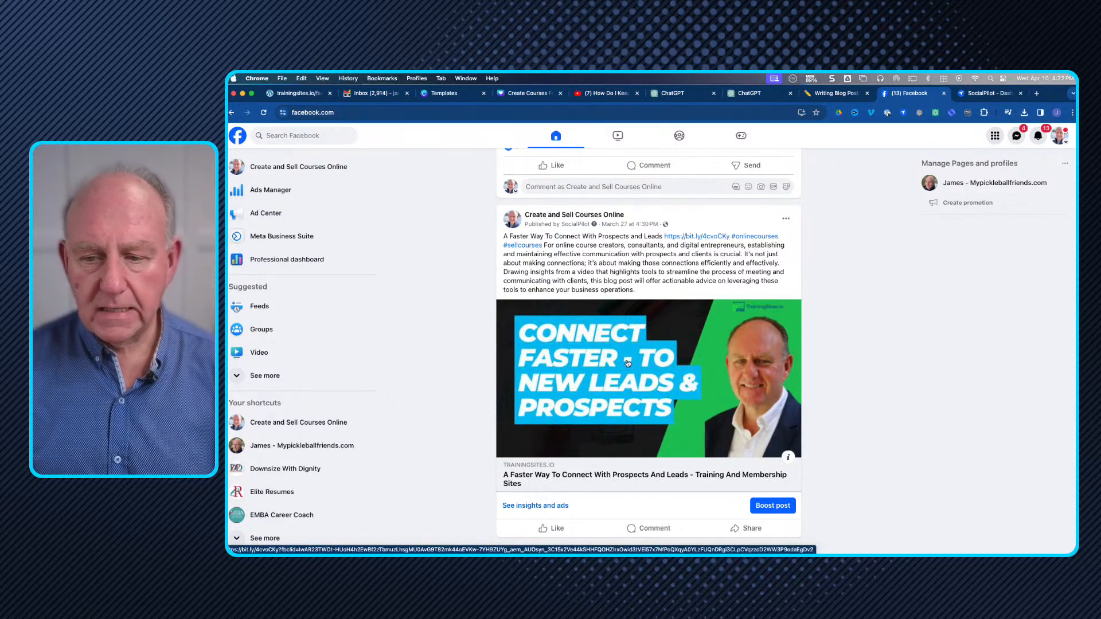
left_click(686, 238)
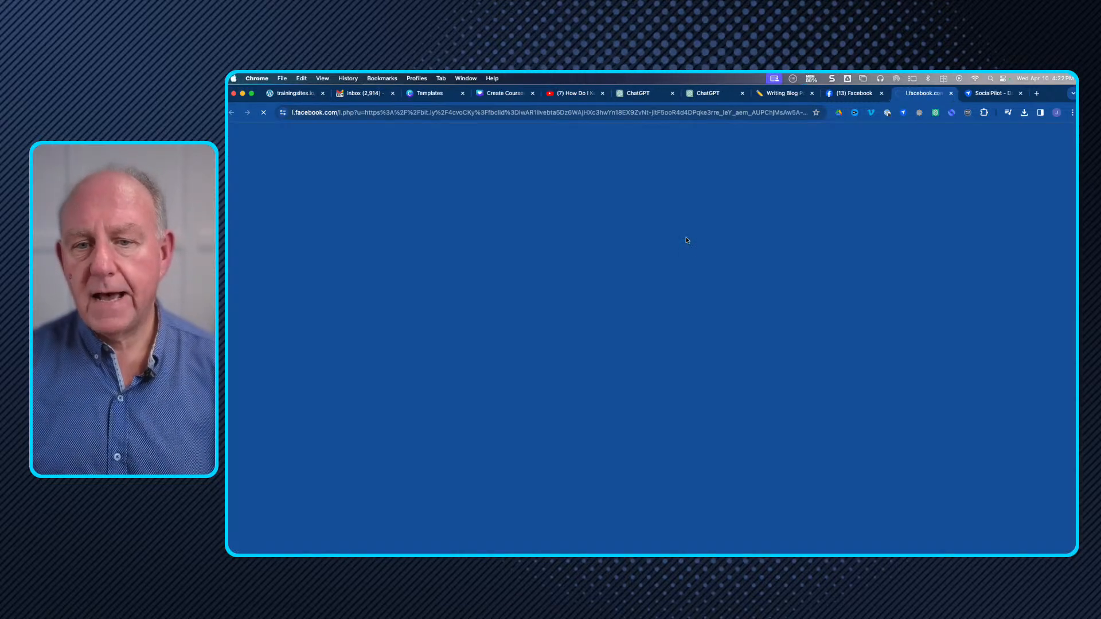